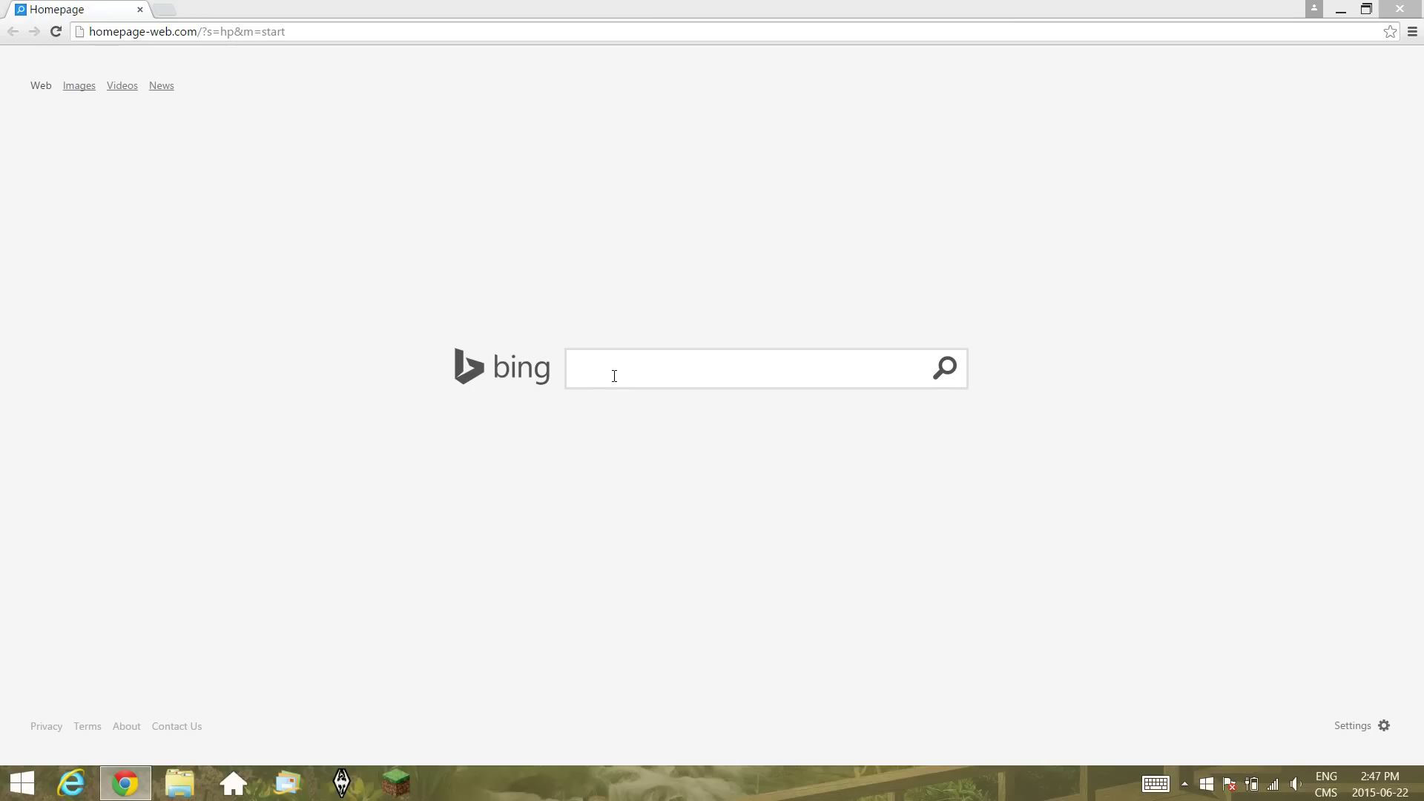
Search the web for panzoid.
click(605, 366)
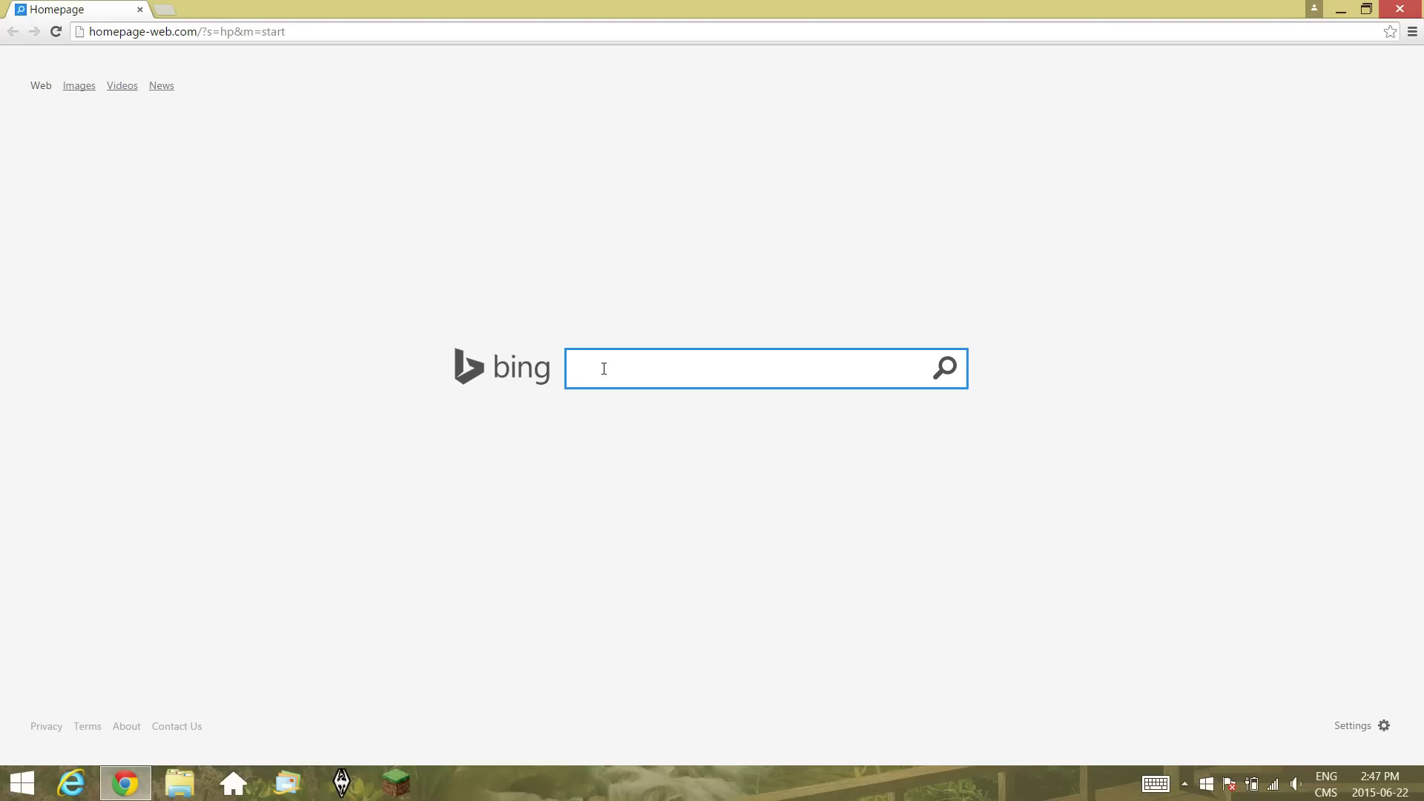
text(PAN)
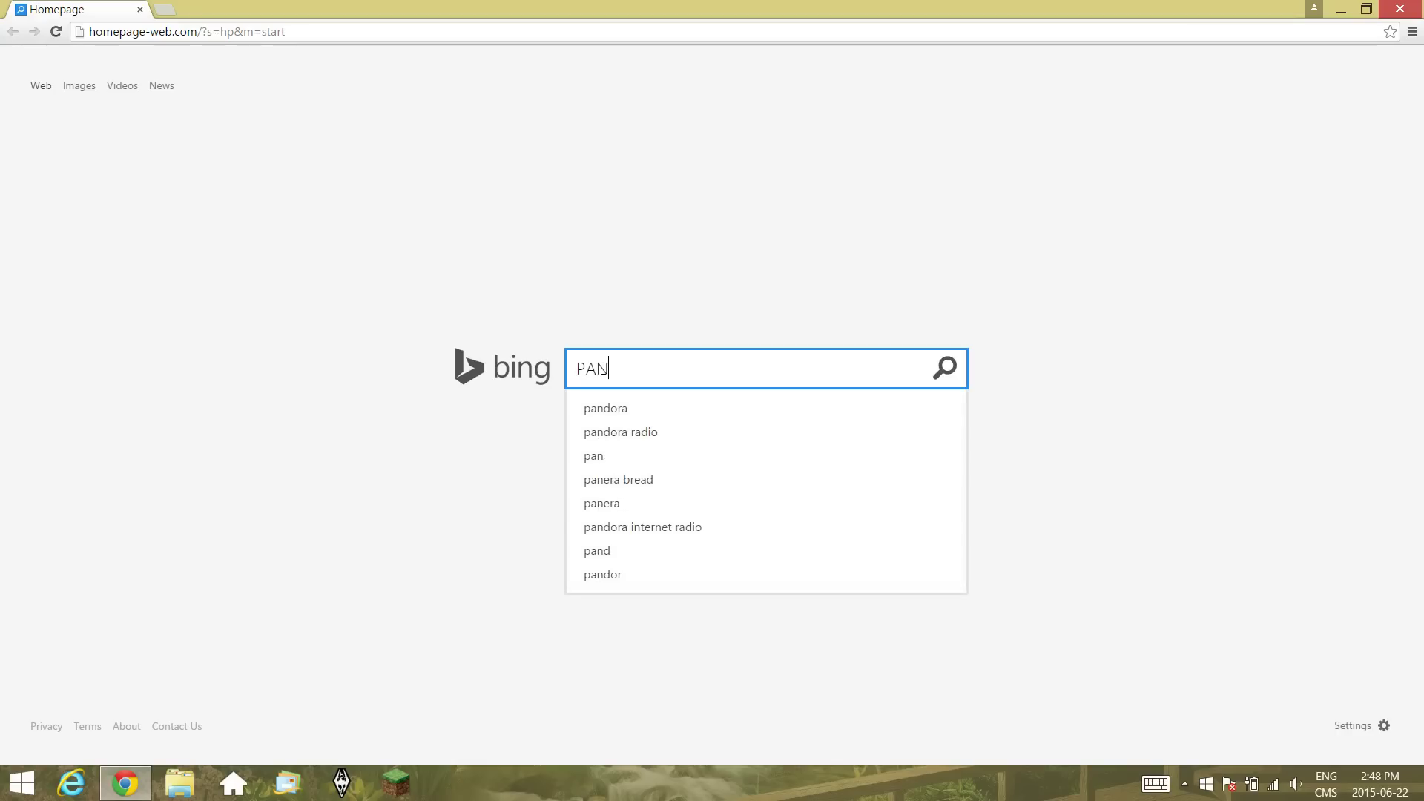
text(ZOID)
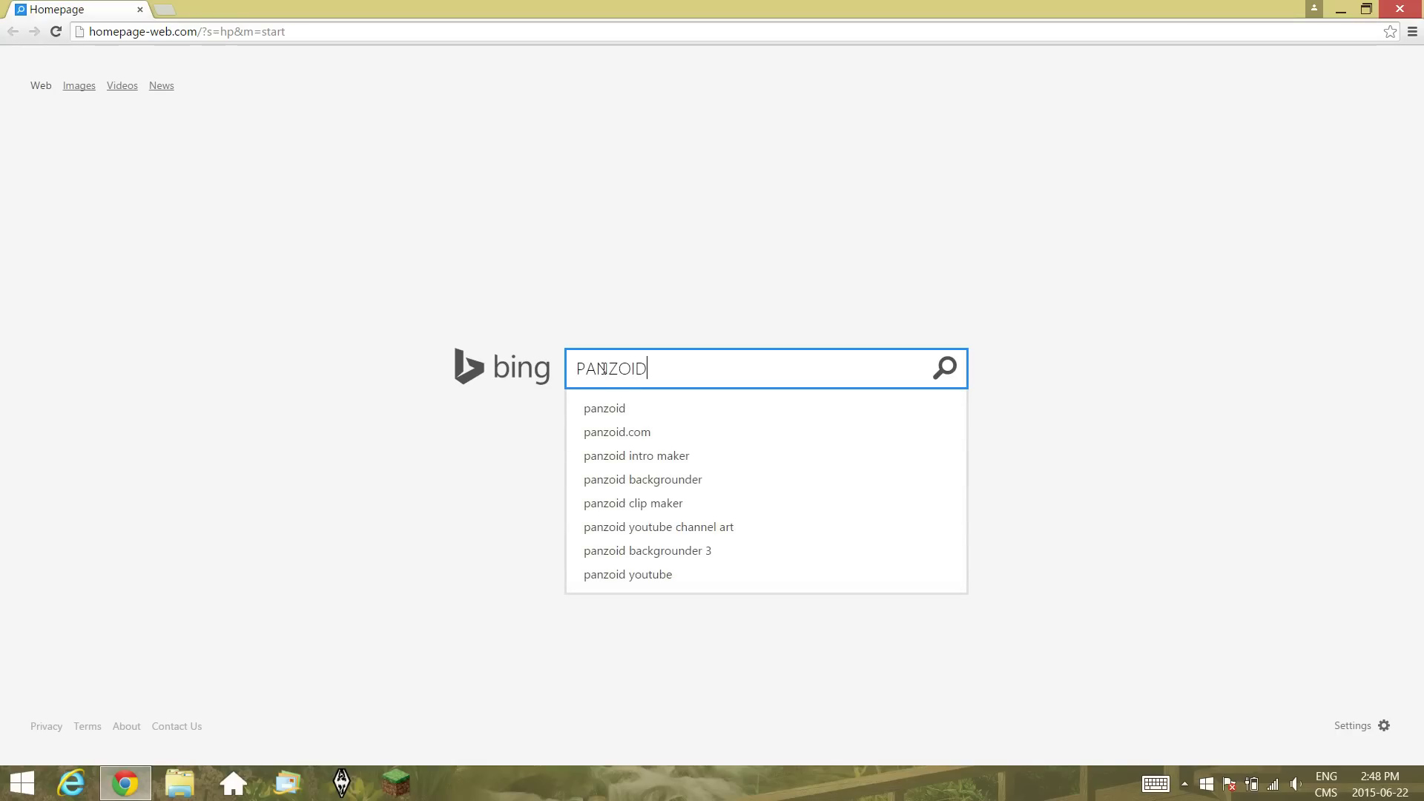
click(662, 417)
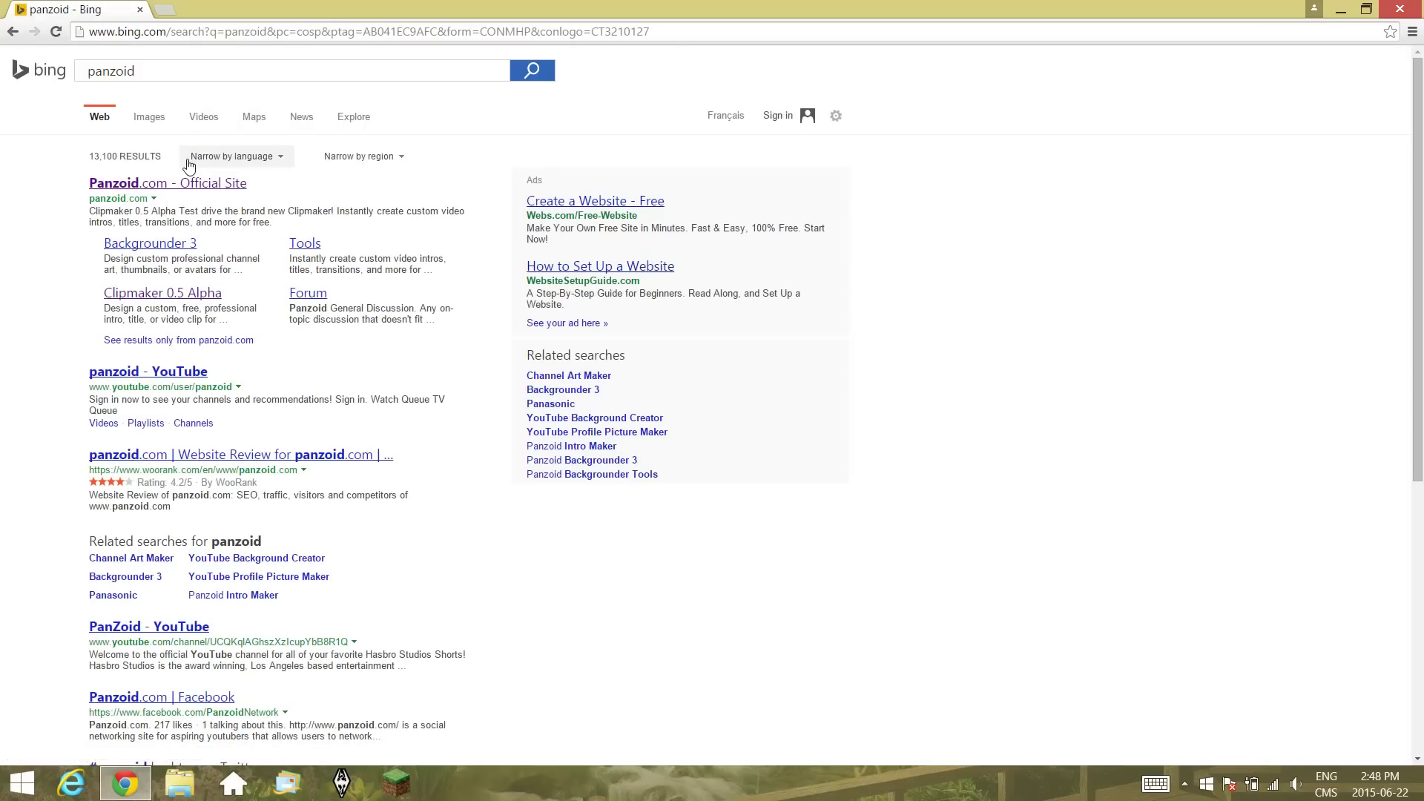
Visit the official Panzoid.com site from the search results and open the Clipmaker 0.5 Alpha tool.
click(198, 191)
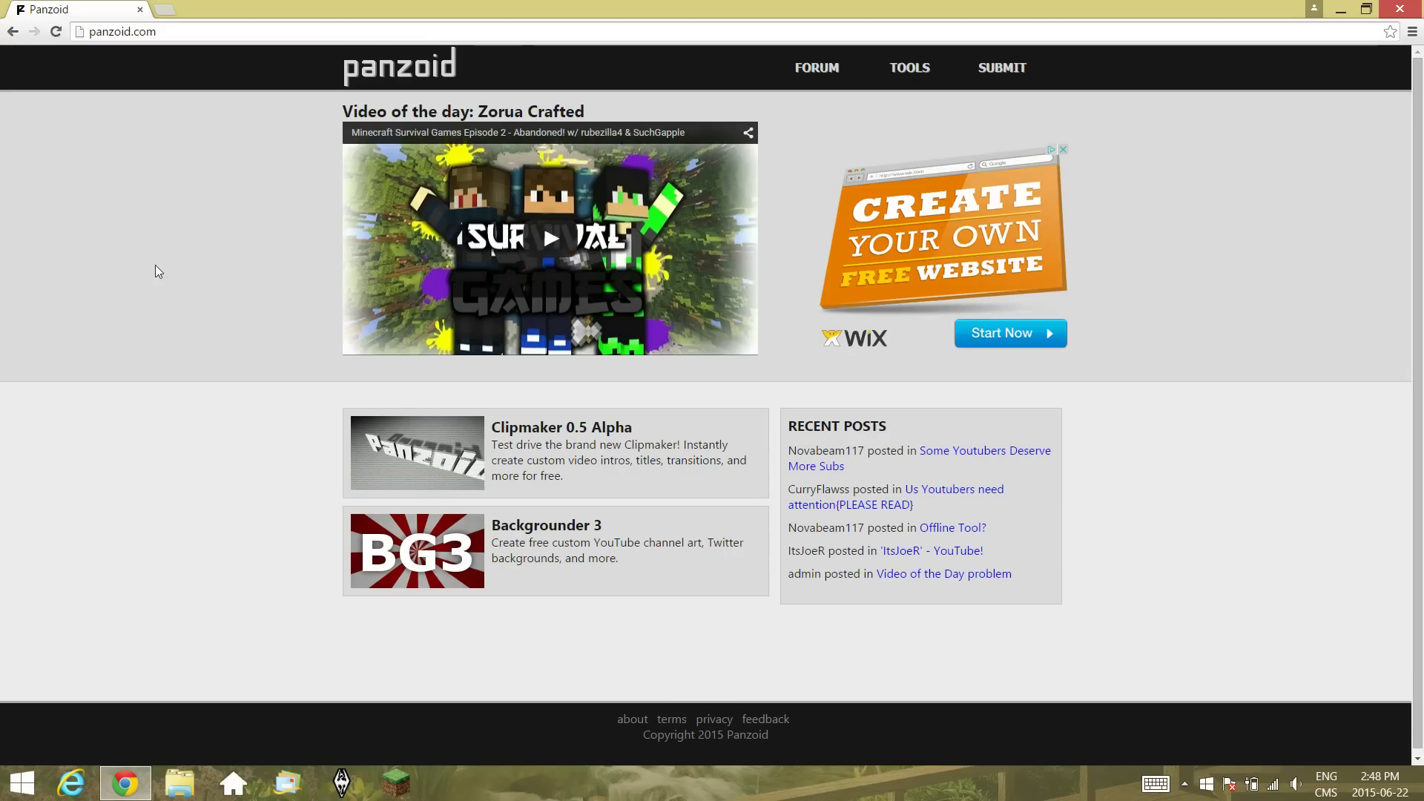
click(12, 31)
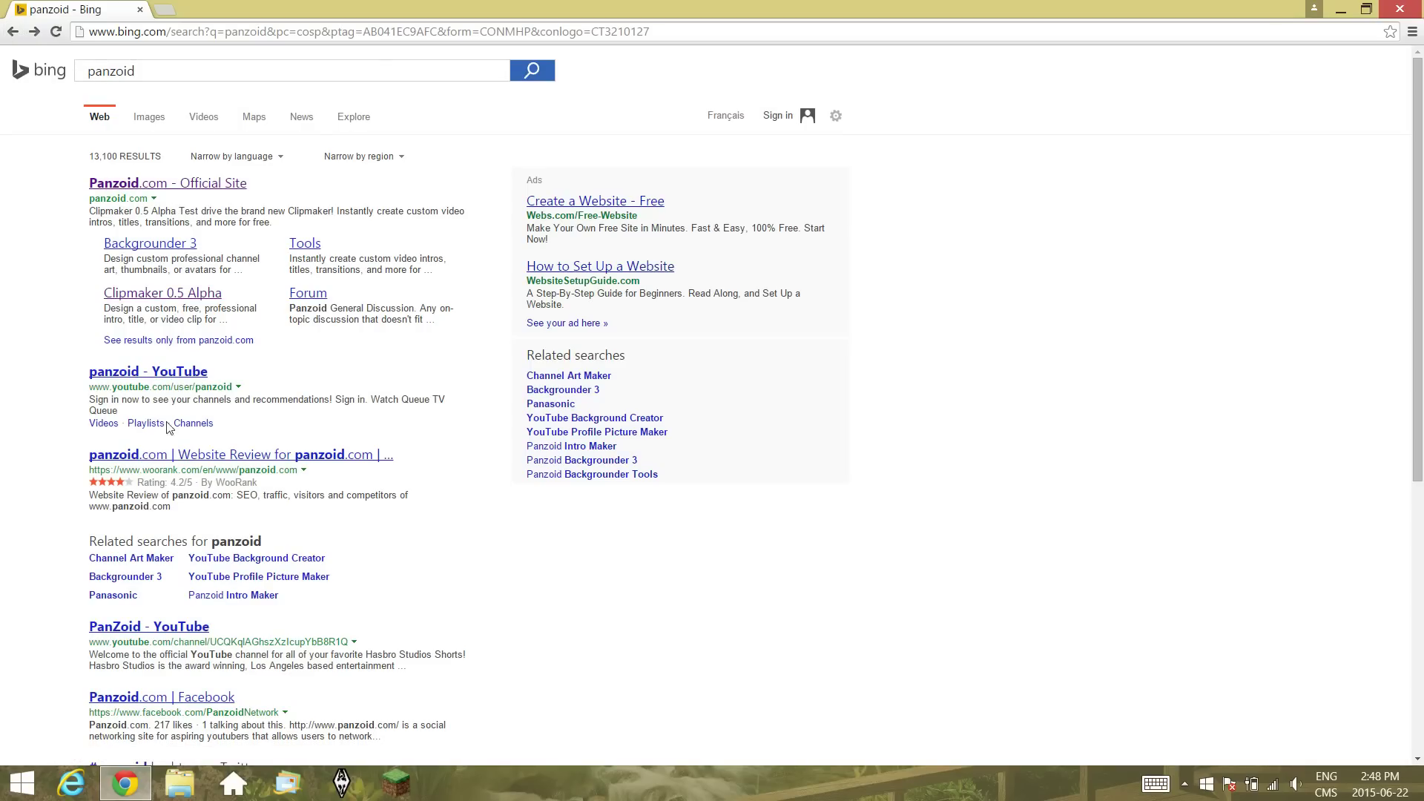
click(203, 184)
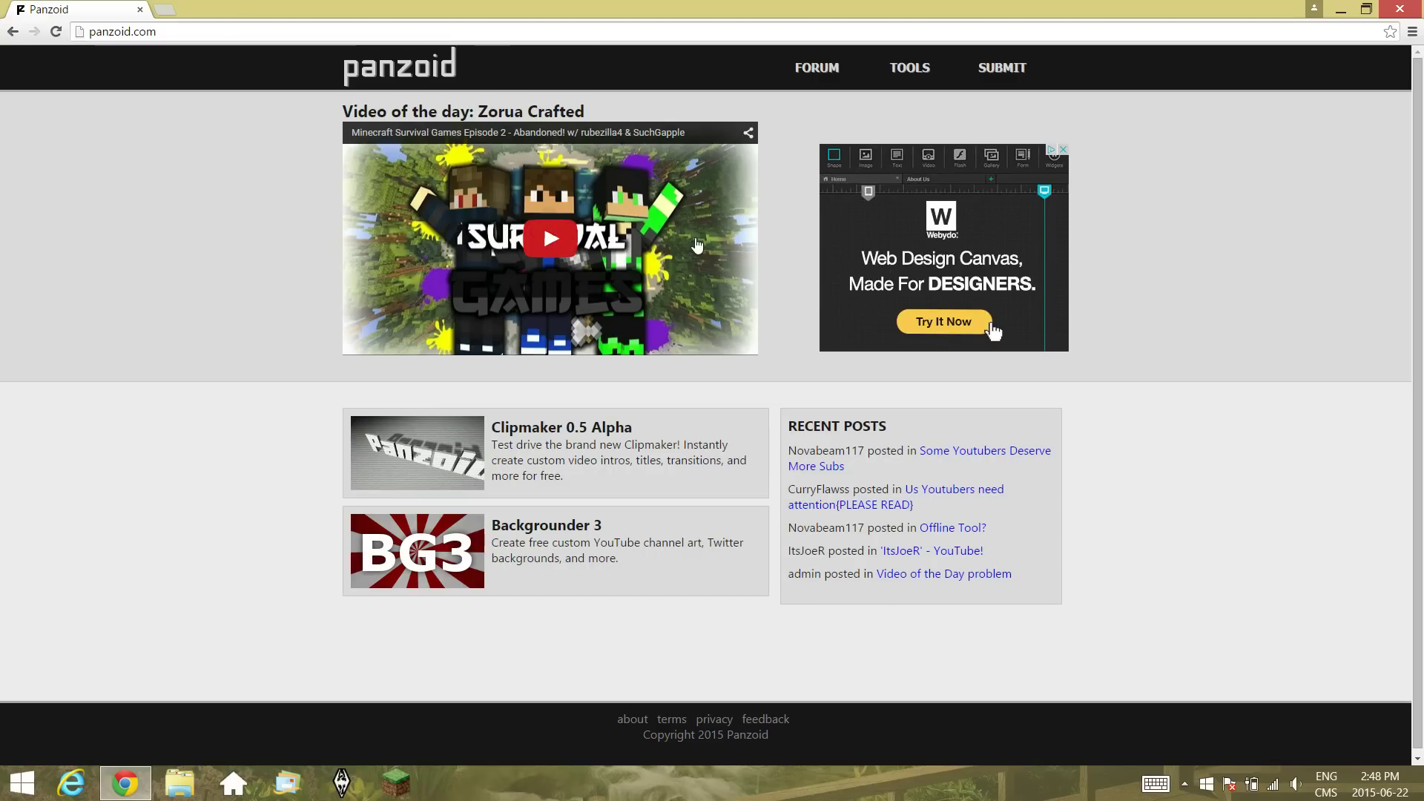
click(582, 427)
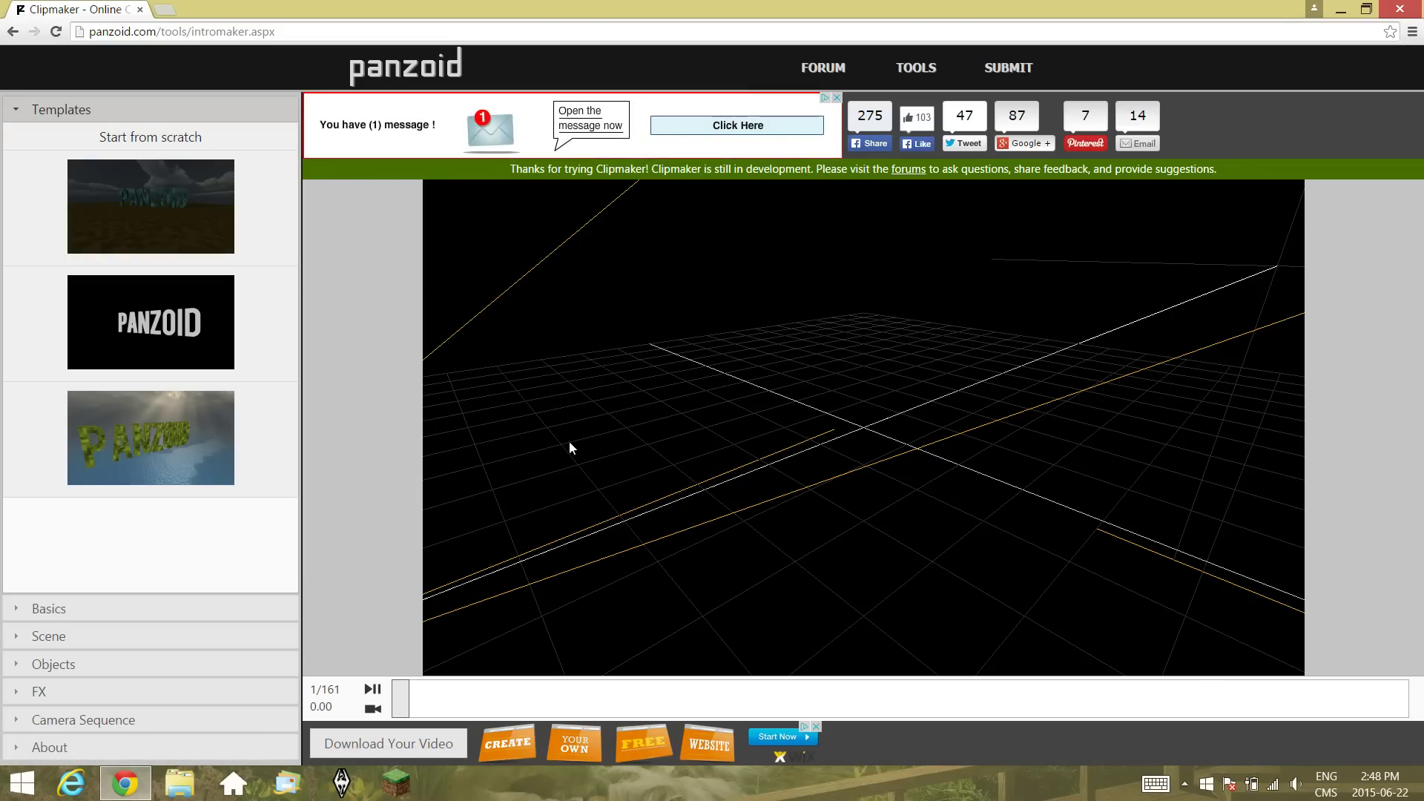
Preview the default clip through the scene camera, inspect its grid in free view, and return to the camera view.
click(373, 711)
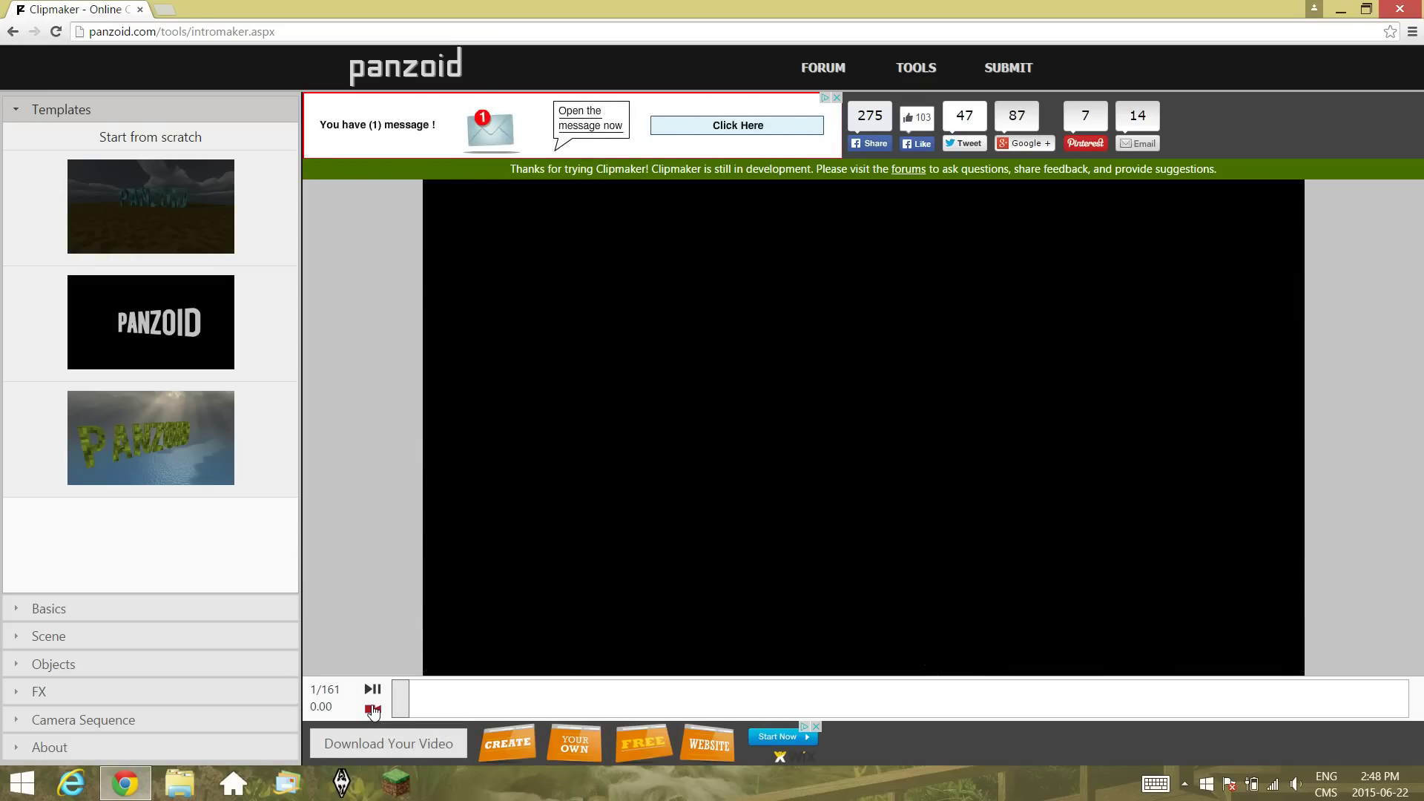
click(374, 689)
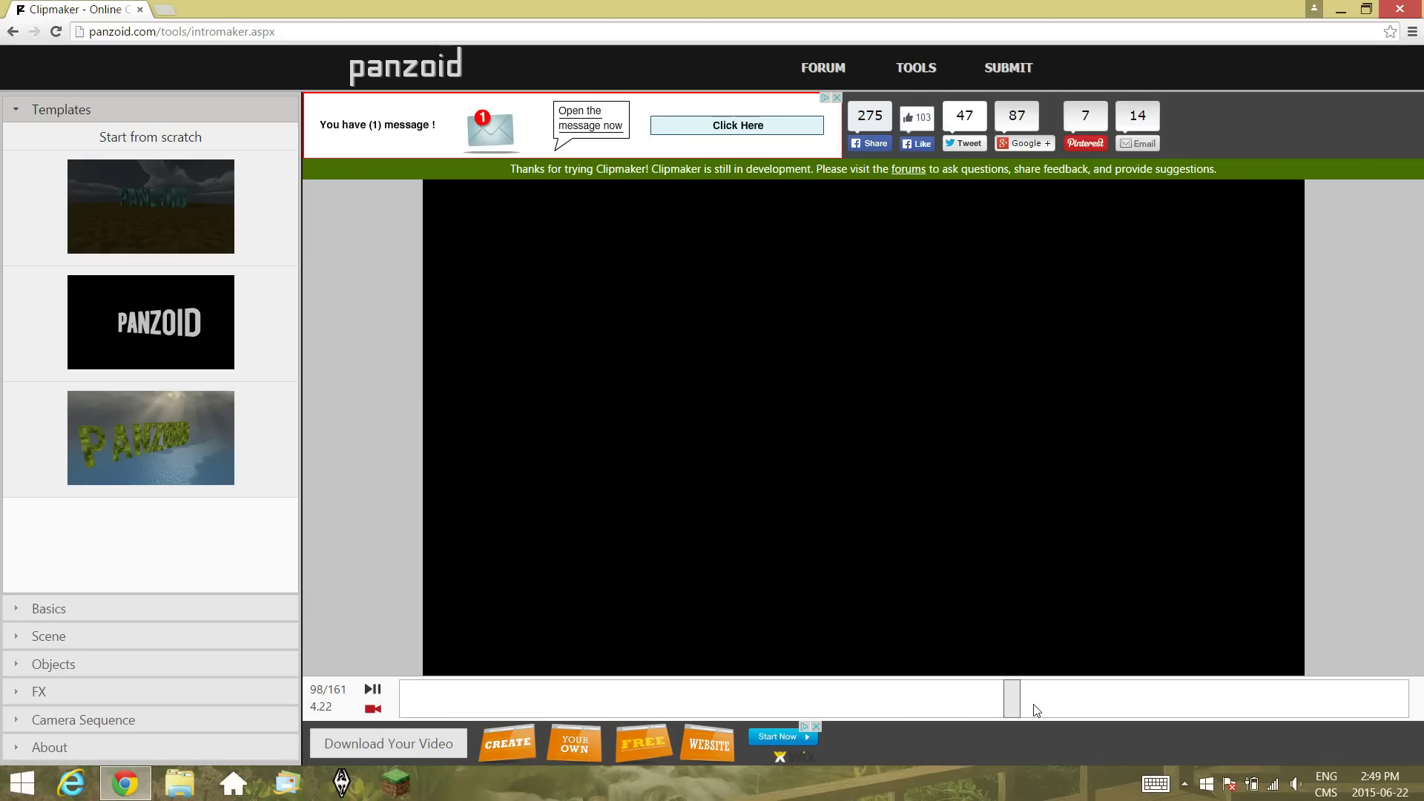
click(372, 709)
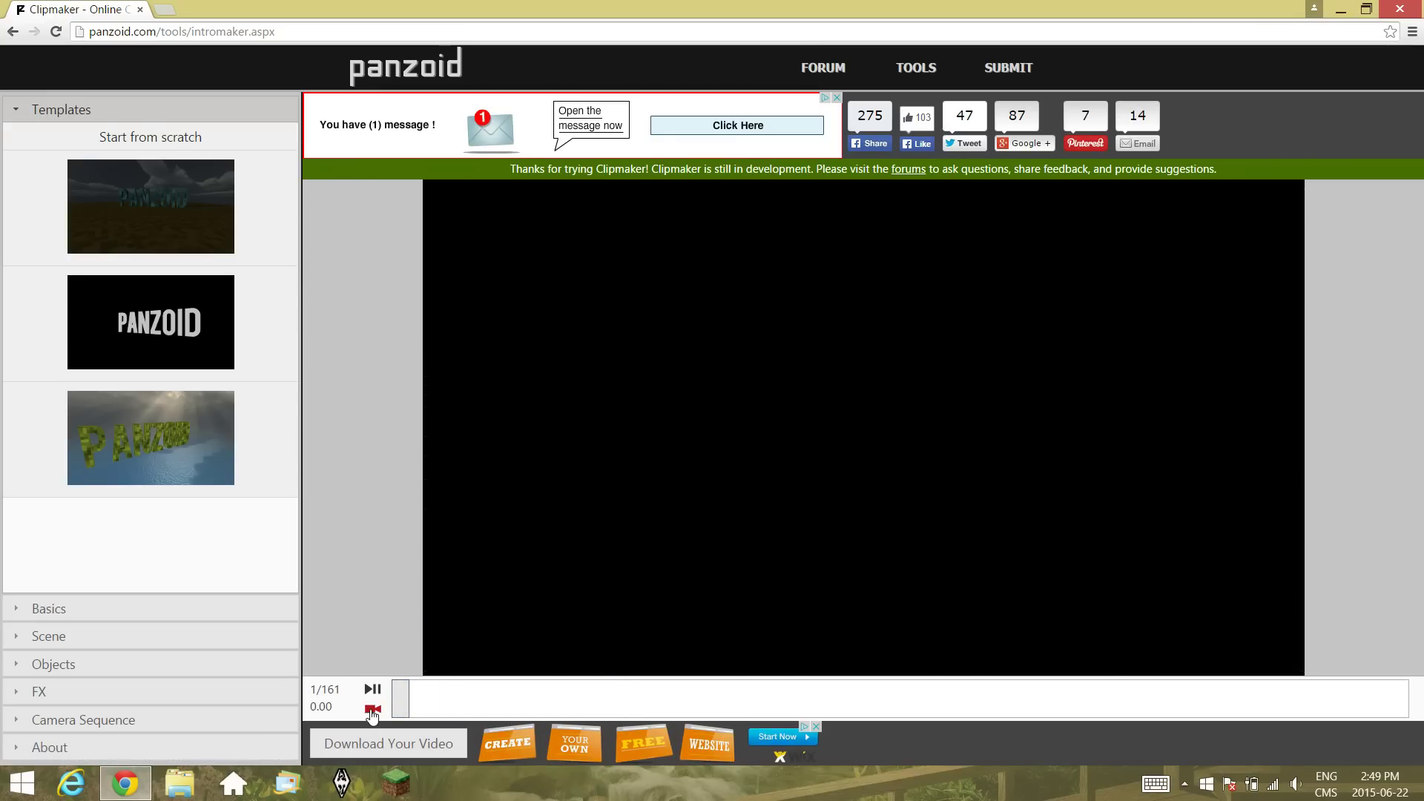
drag(730, 424, 779, 549)
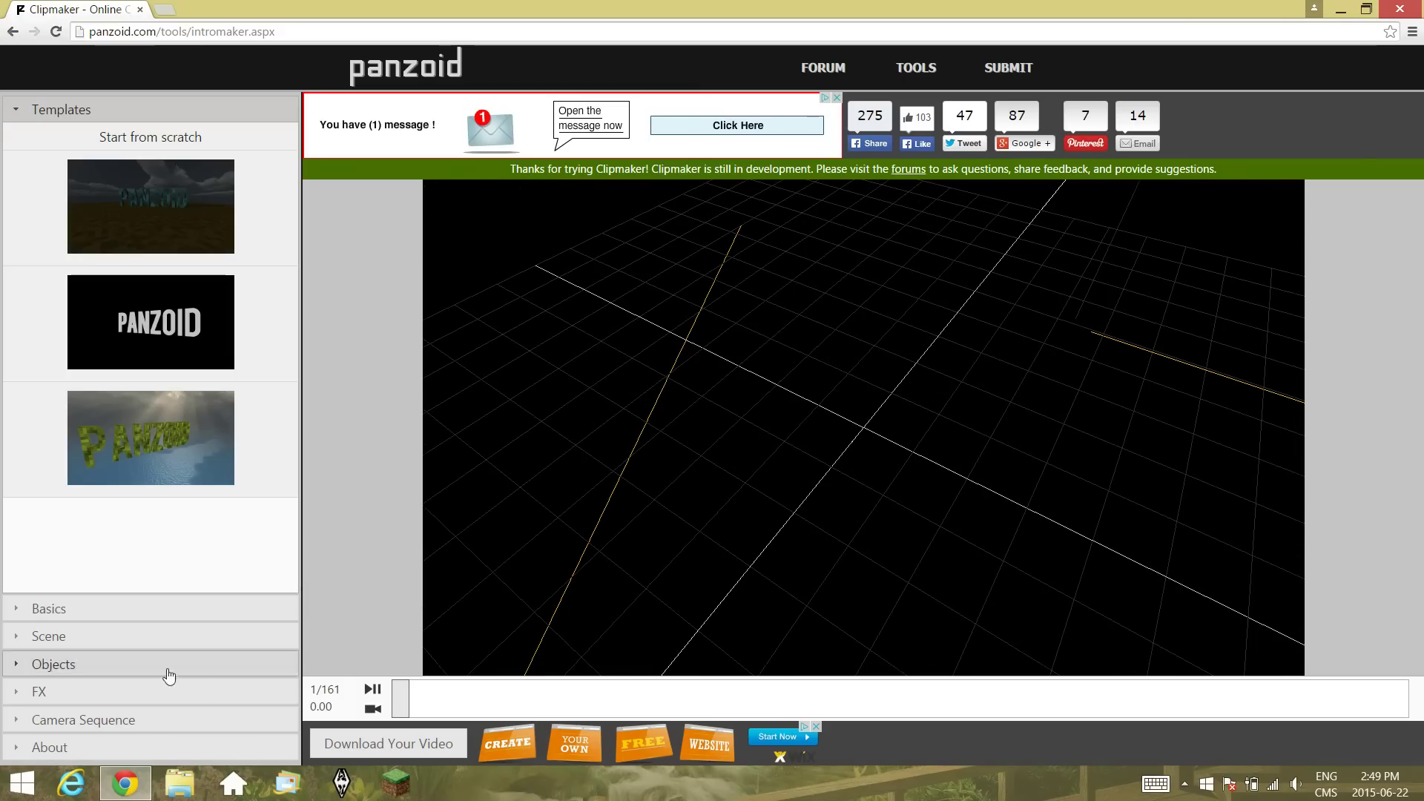
click(372, 711)
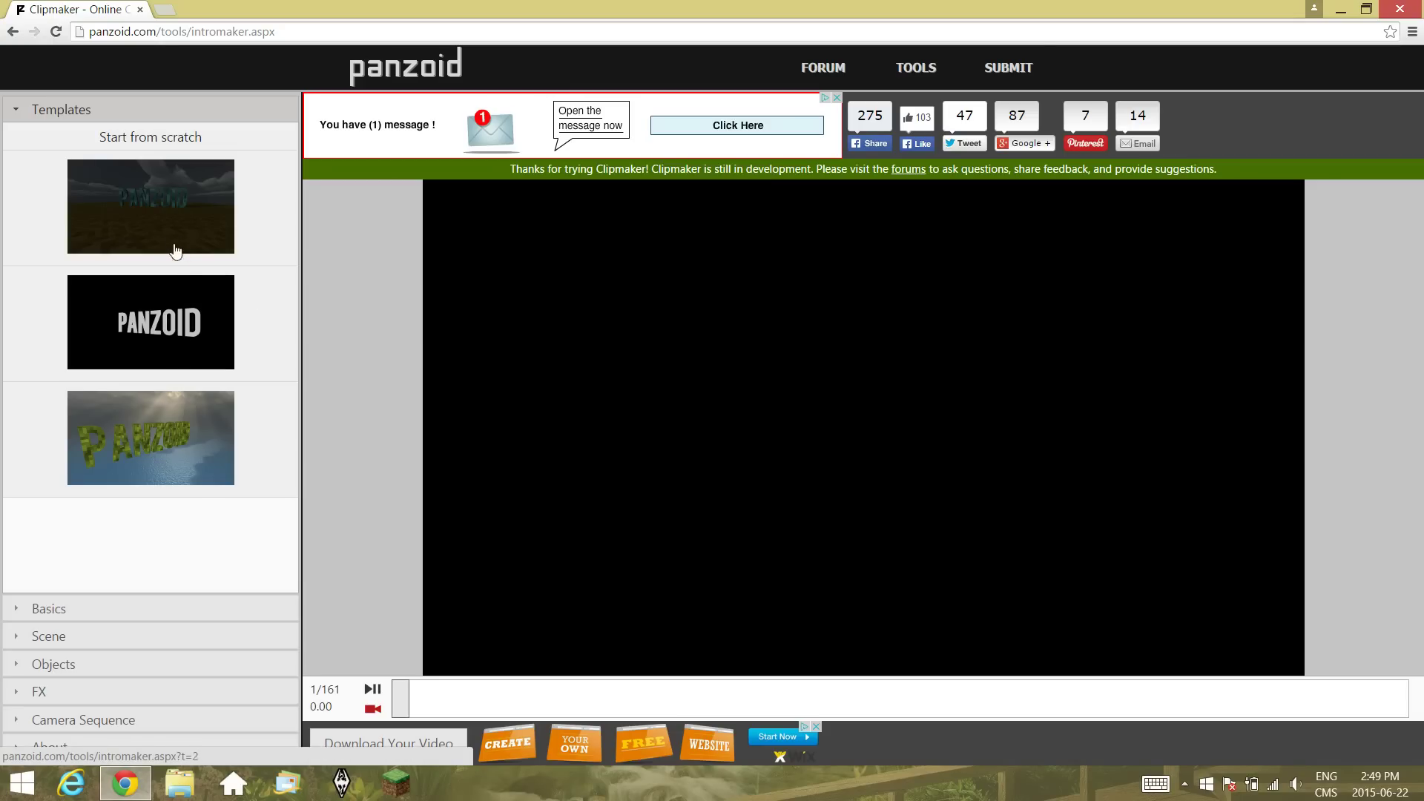
Load the template with white PANZOID lettering on a plain black background and preview it through the scene camera.
click(163, 320)
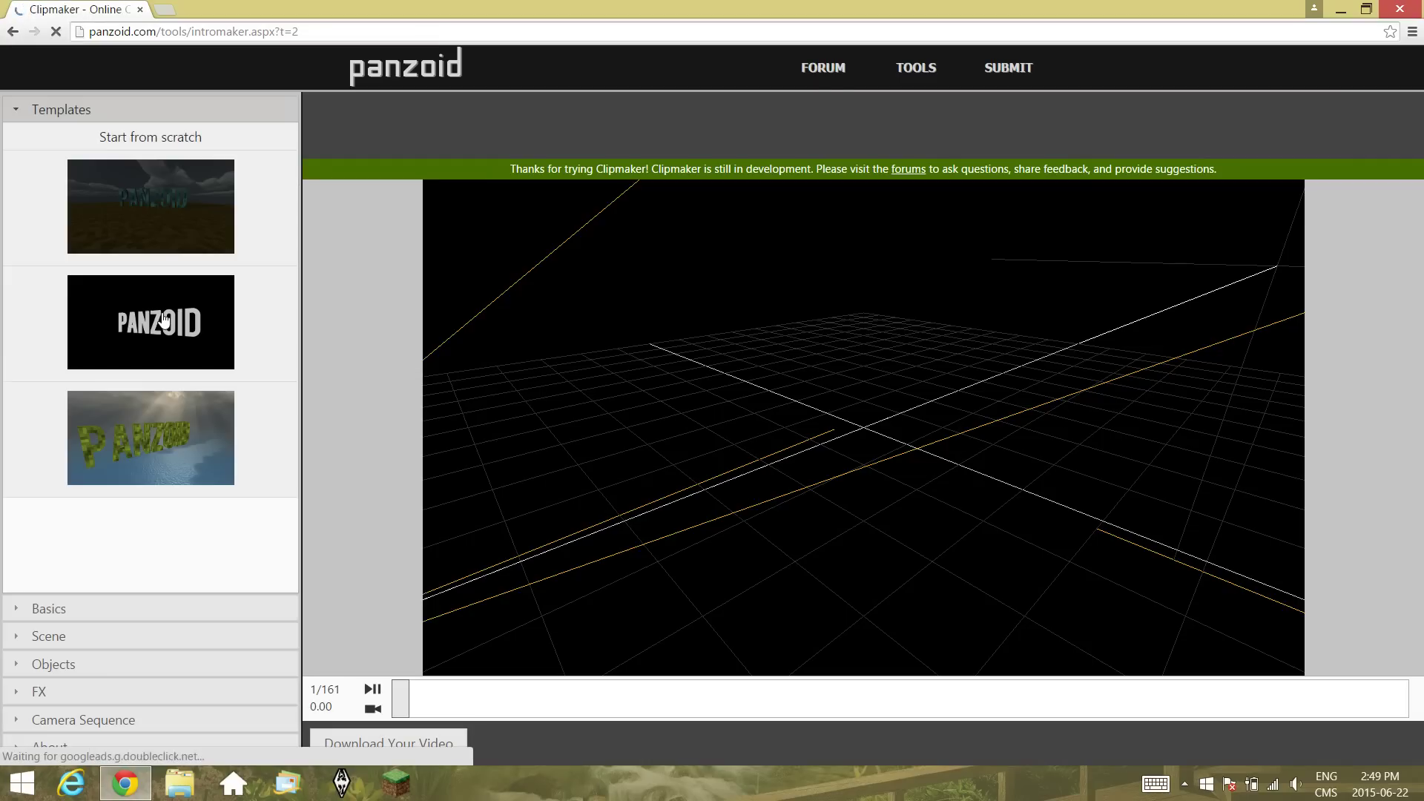
click(374, 706)
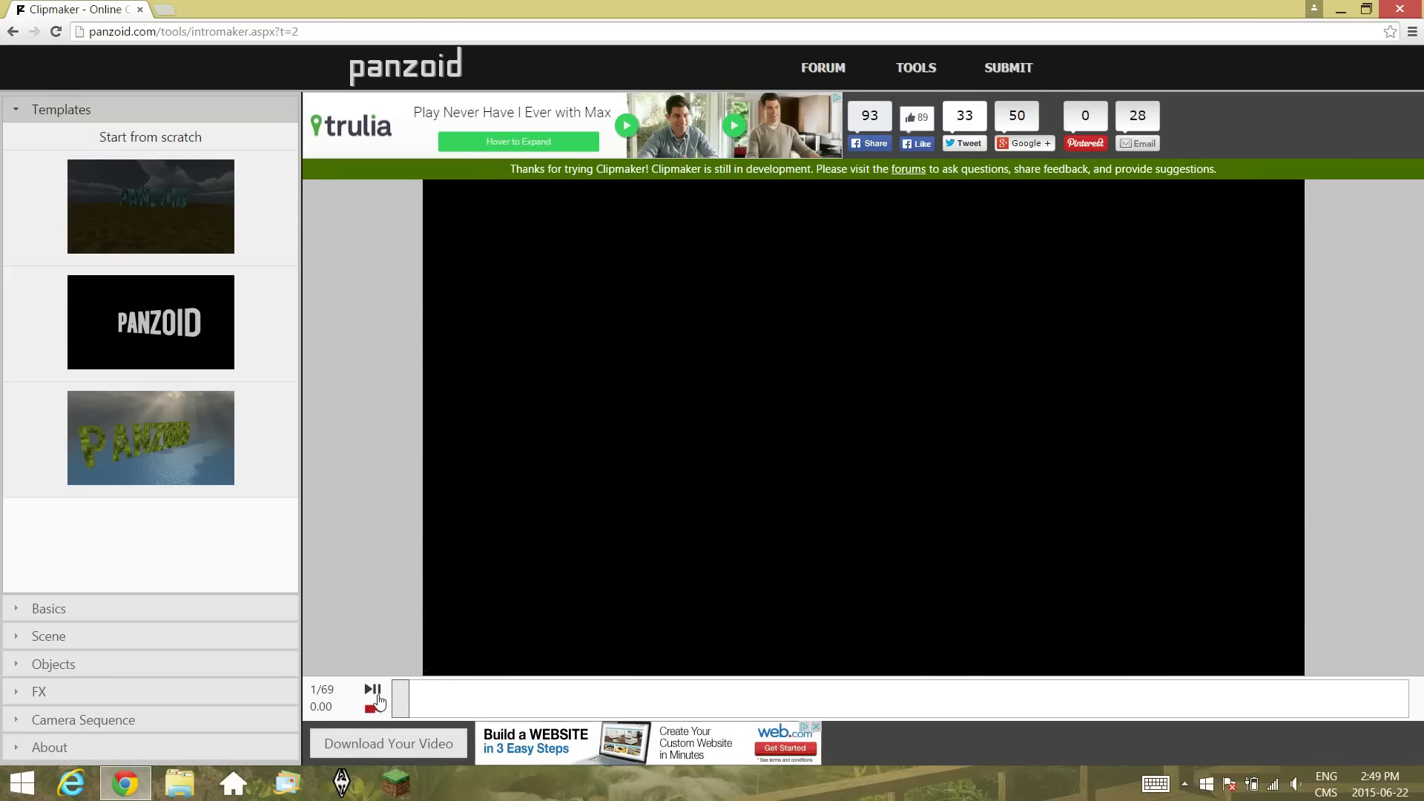
click(374, 691)
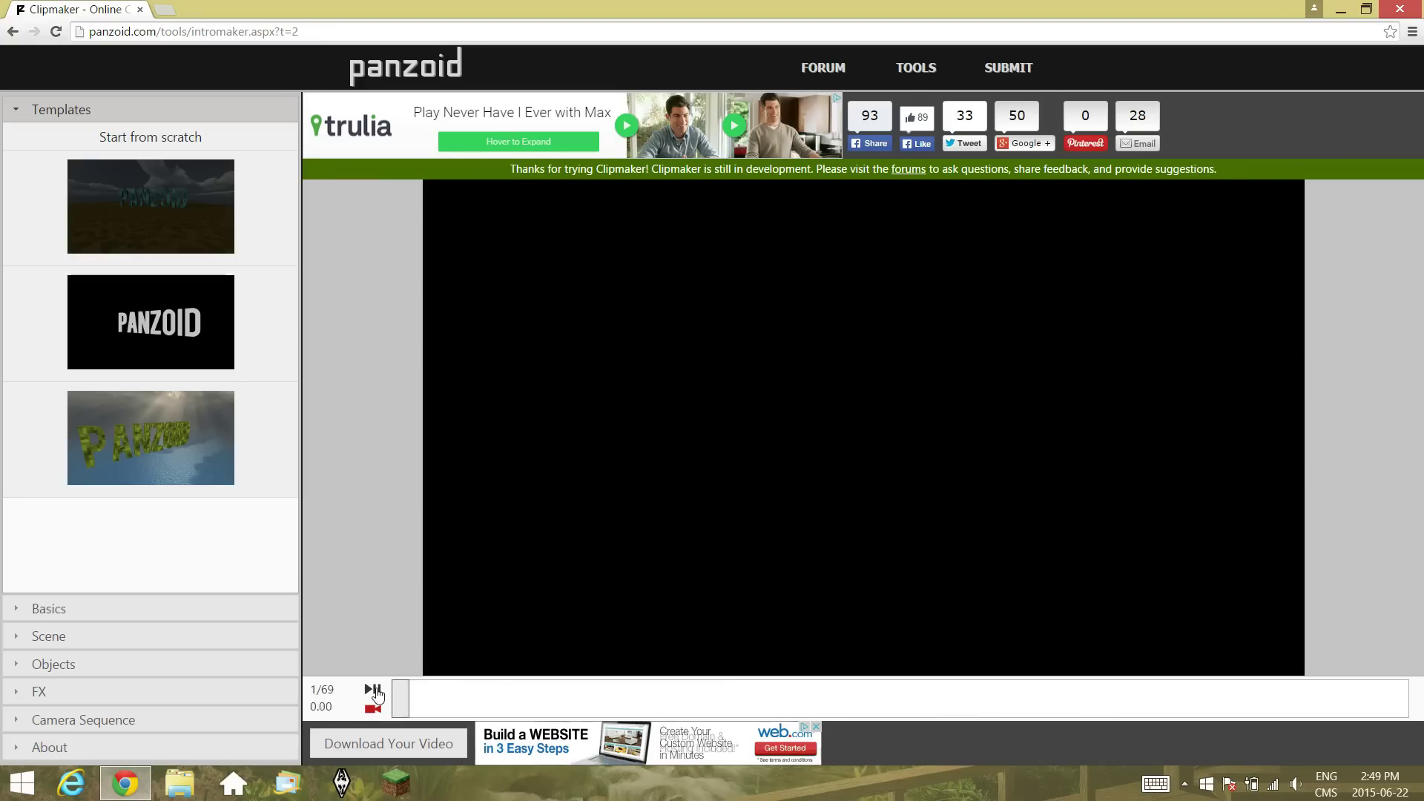
click(374, 691)
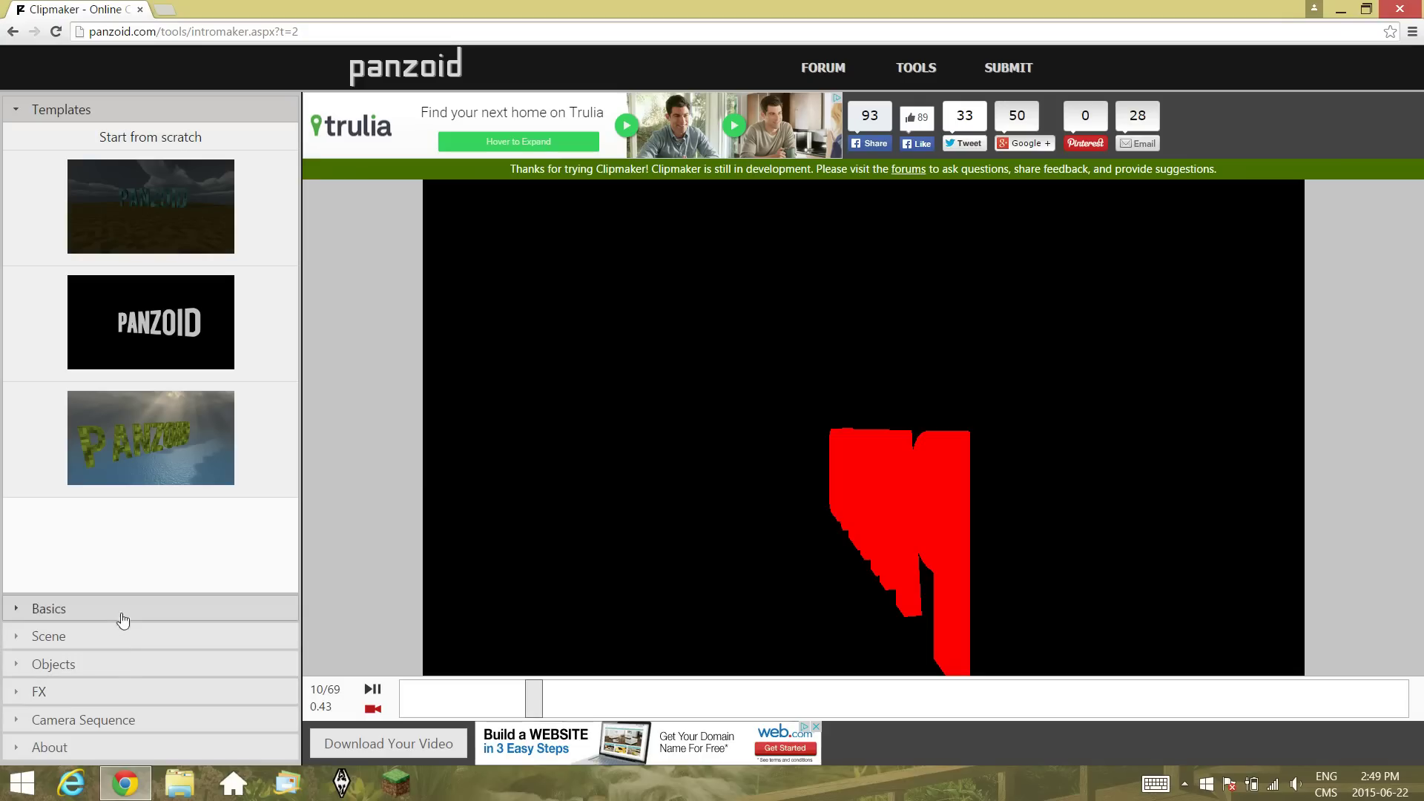
Replace the 3D text of Object 1 with "Jimbob372".
click(56, 666)
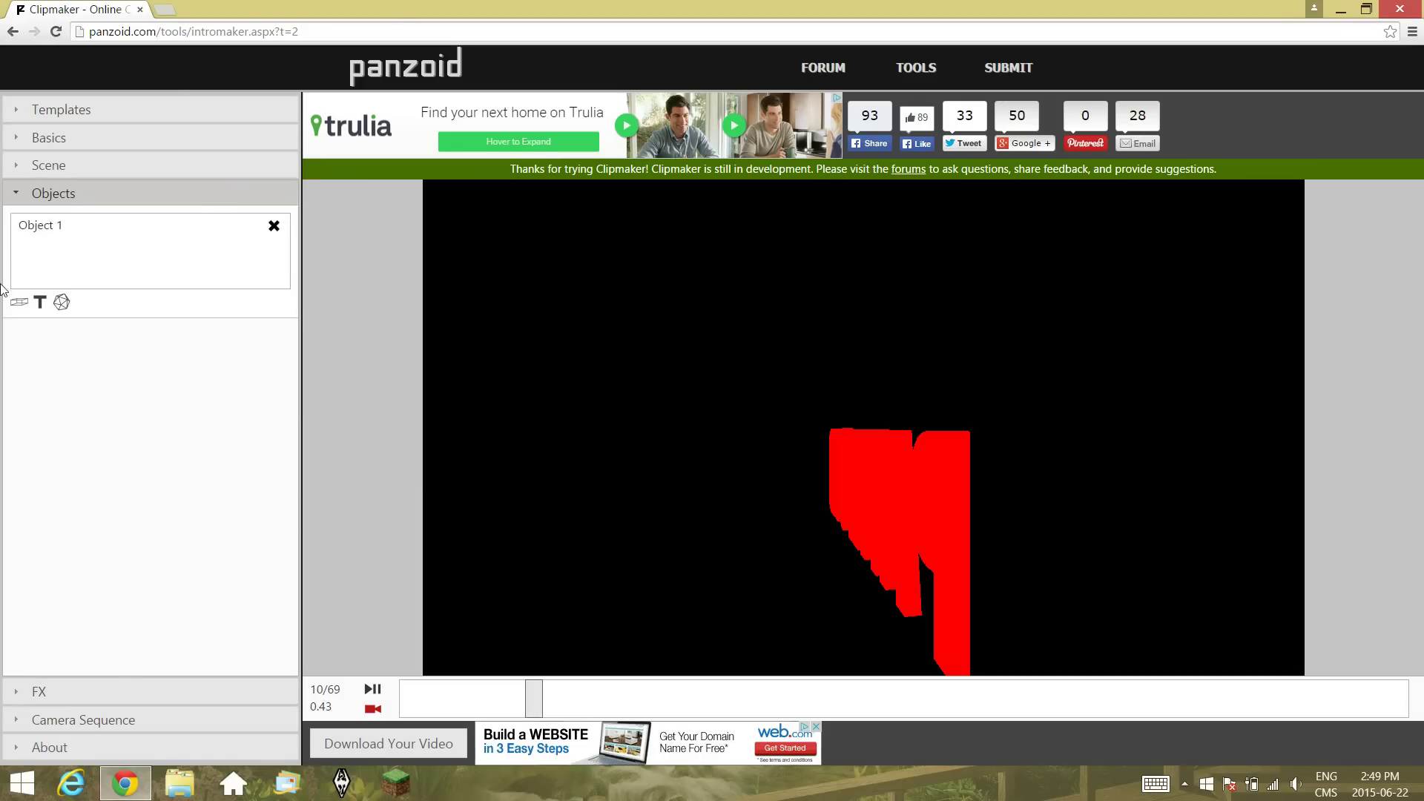
click(54, 235)
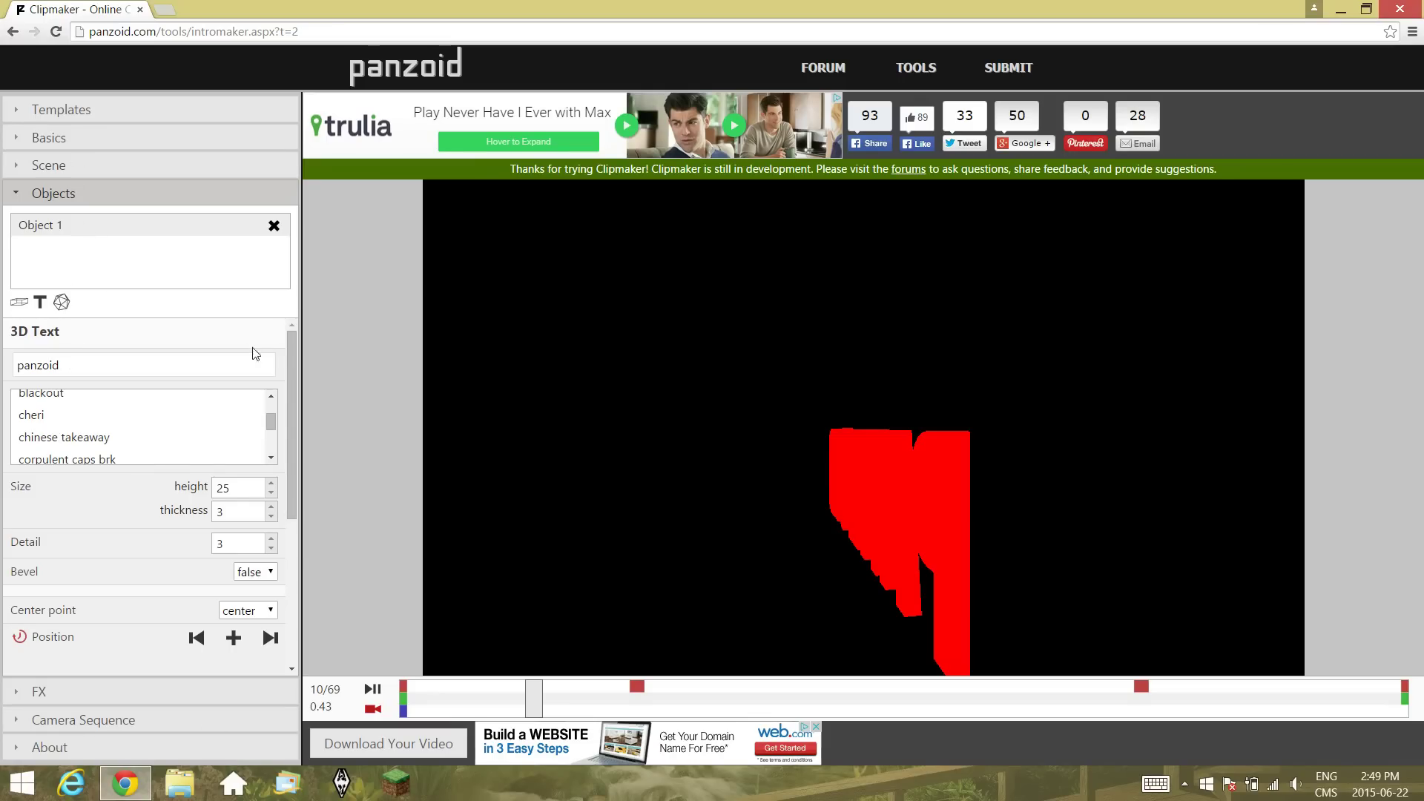
scroll(273, 377, down, 4)
scroll(273, 380, up, 4)
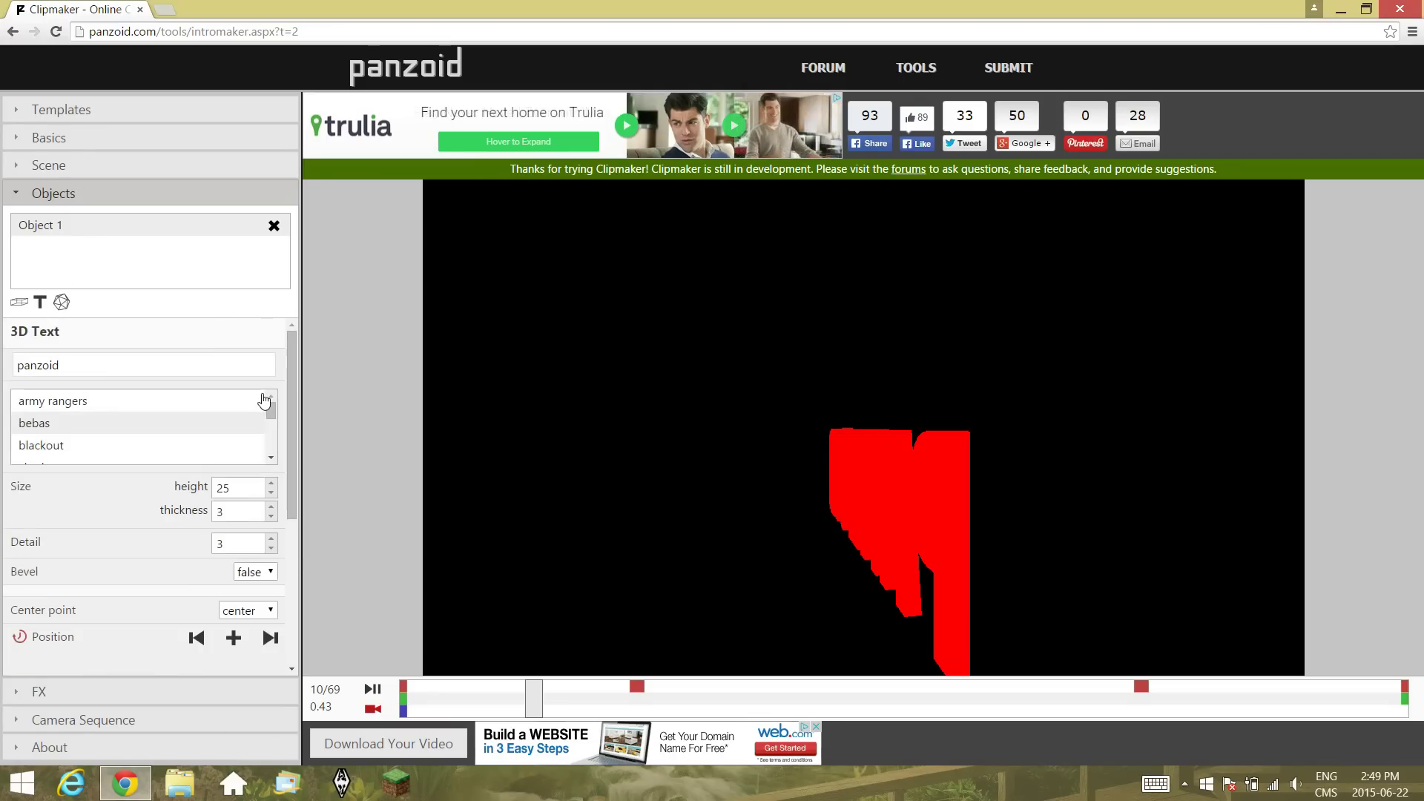
click(135, 365)
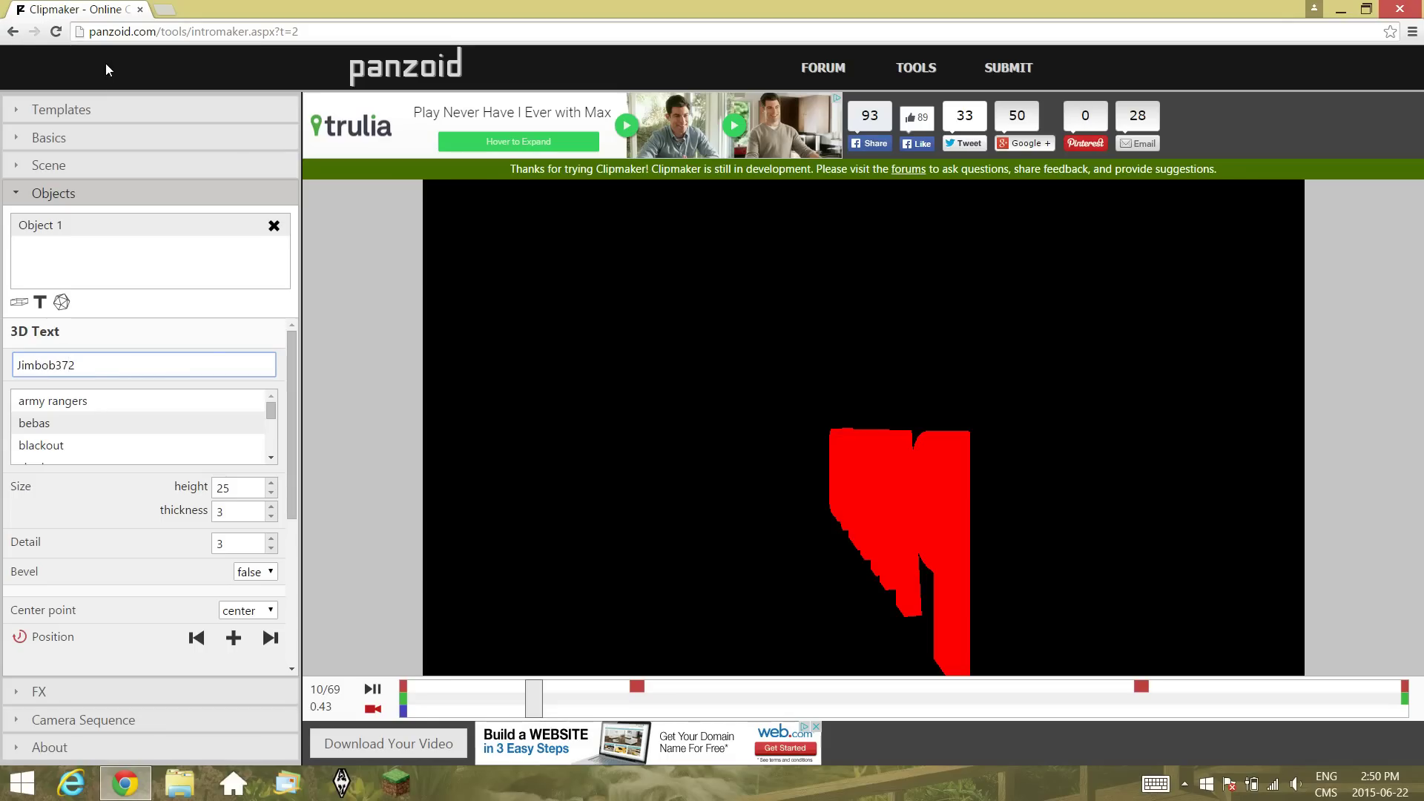
click(163, 327)
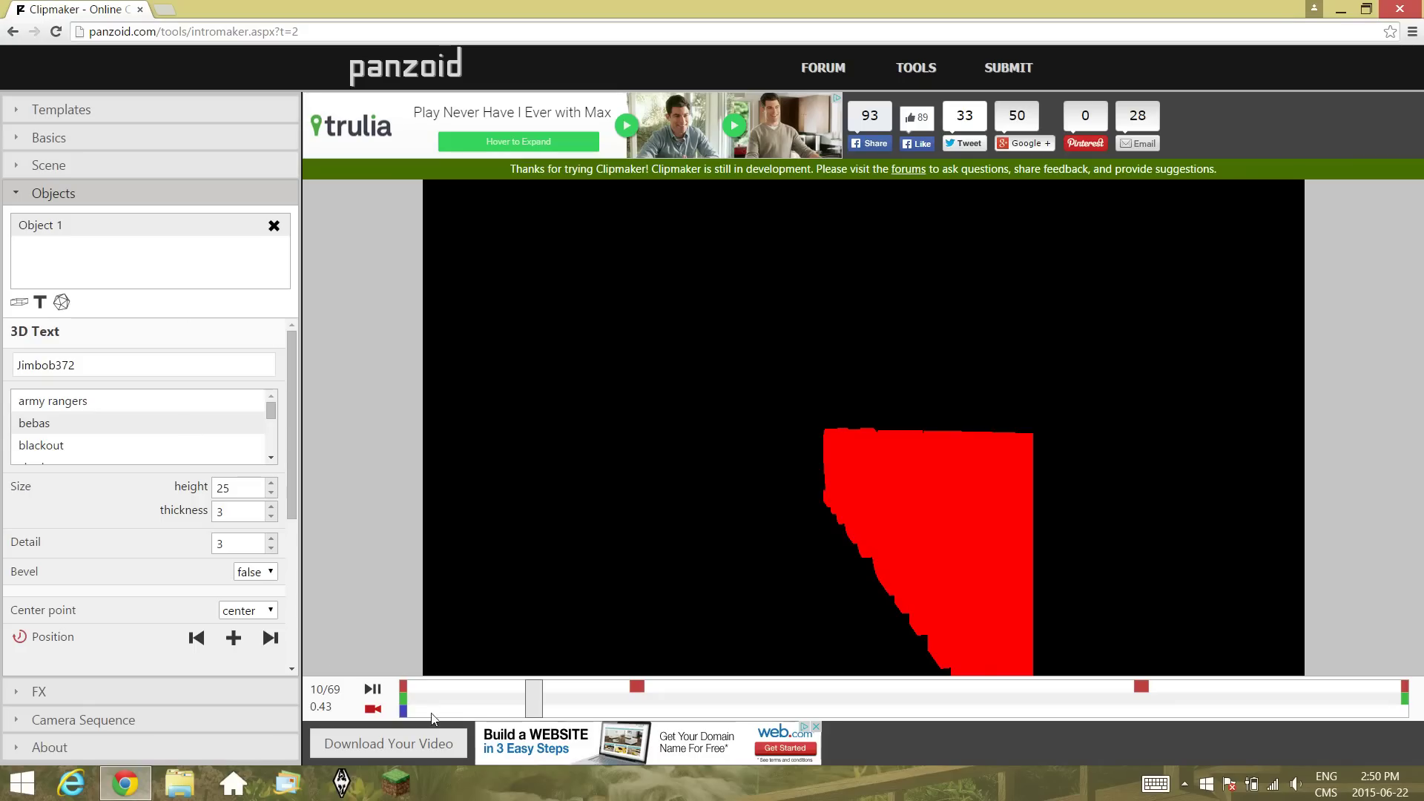
Play the intro to frame 35, try the corpulent caps brk and blackout fonts on the 3D text, and set it to army rangers.
click(373, 690)
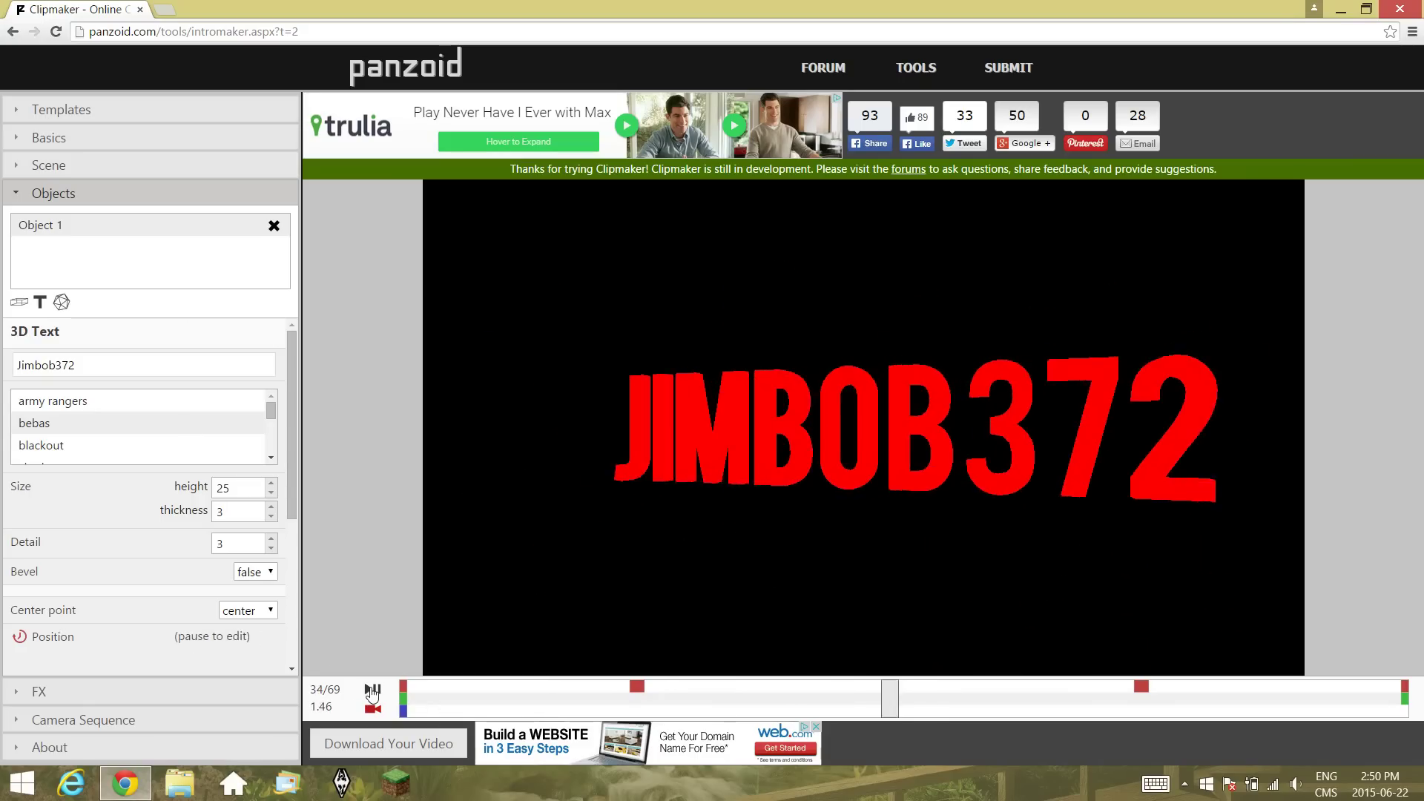
click(372, 692)
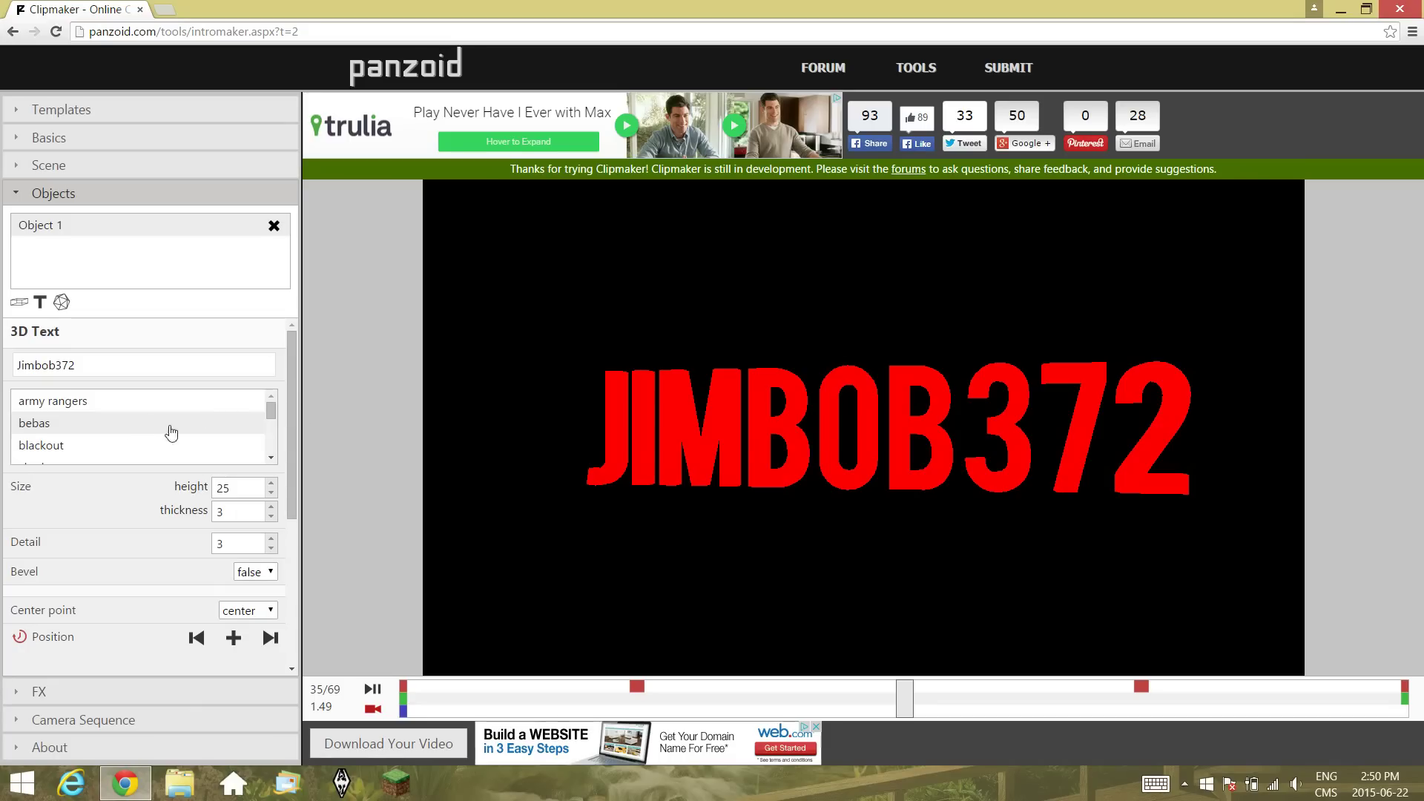
scroll(200, 430, down, 5)
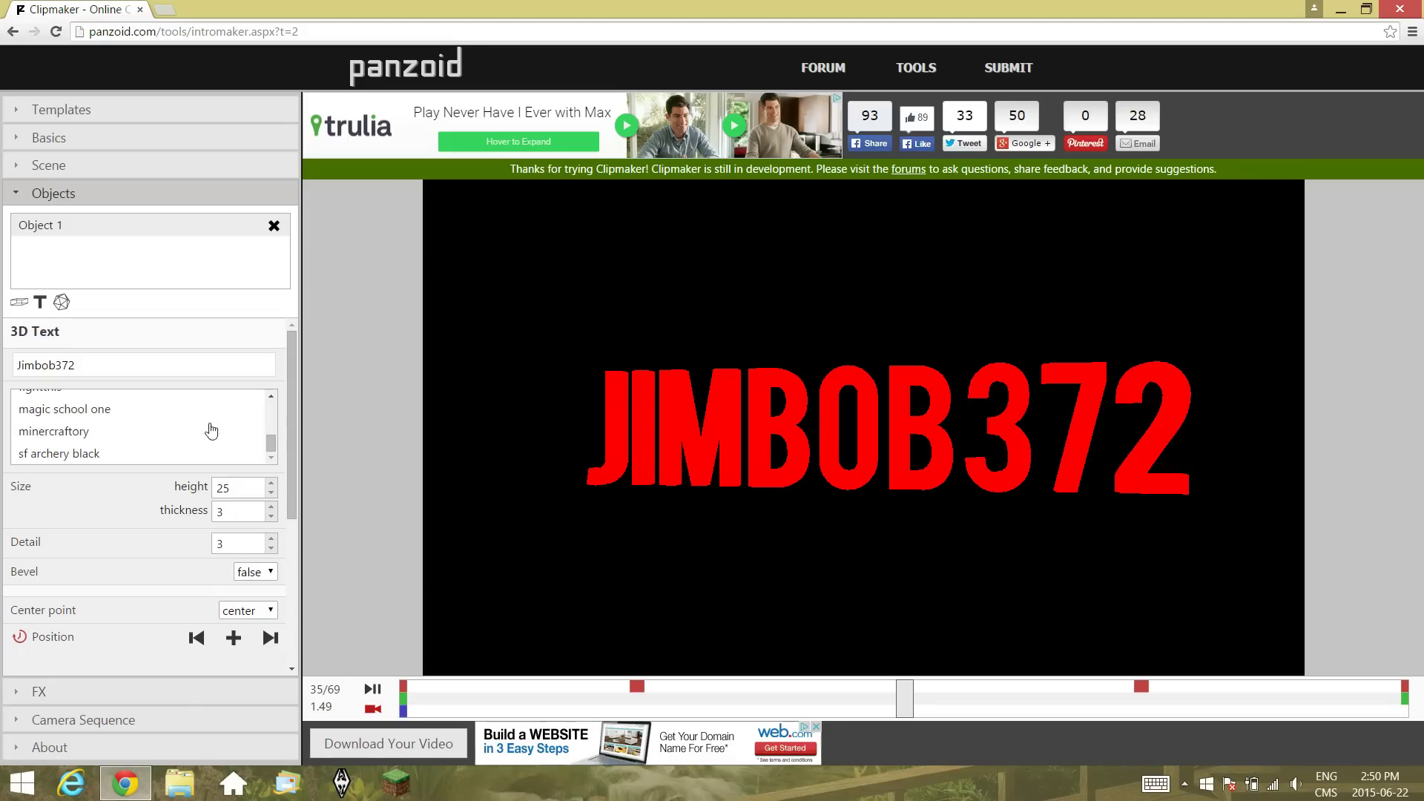
scroll(117, 456, up, 1)
click(123, 439)
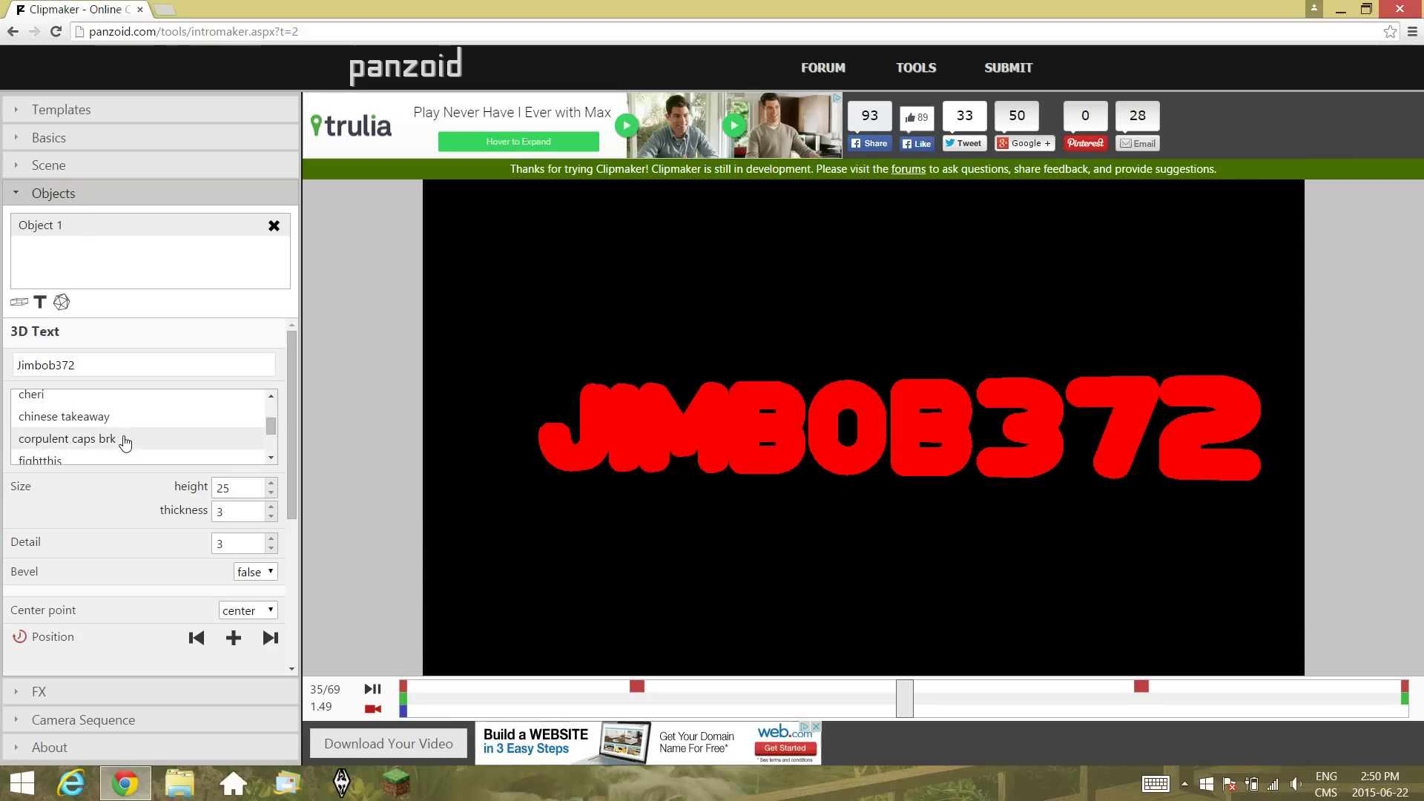
scroll(124, 442, up, 3)
click(124, 443)
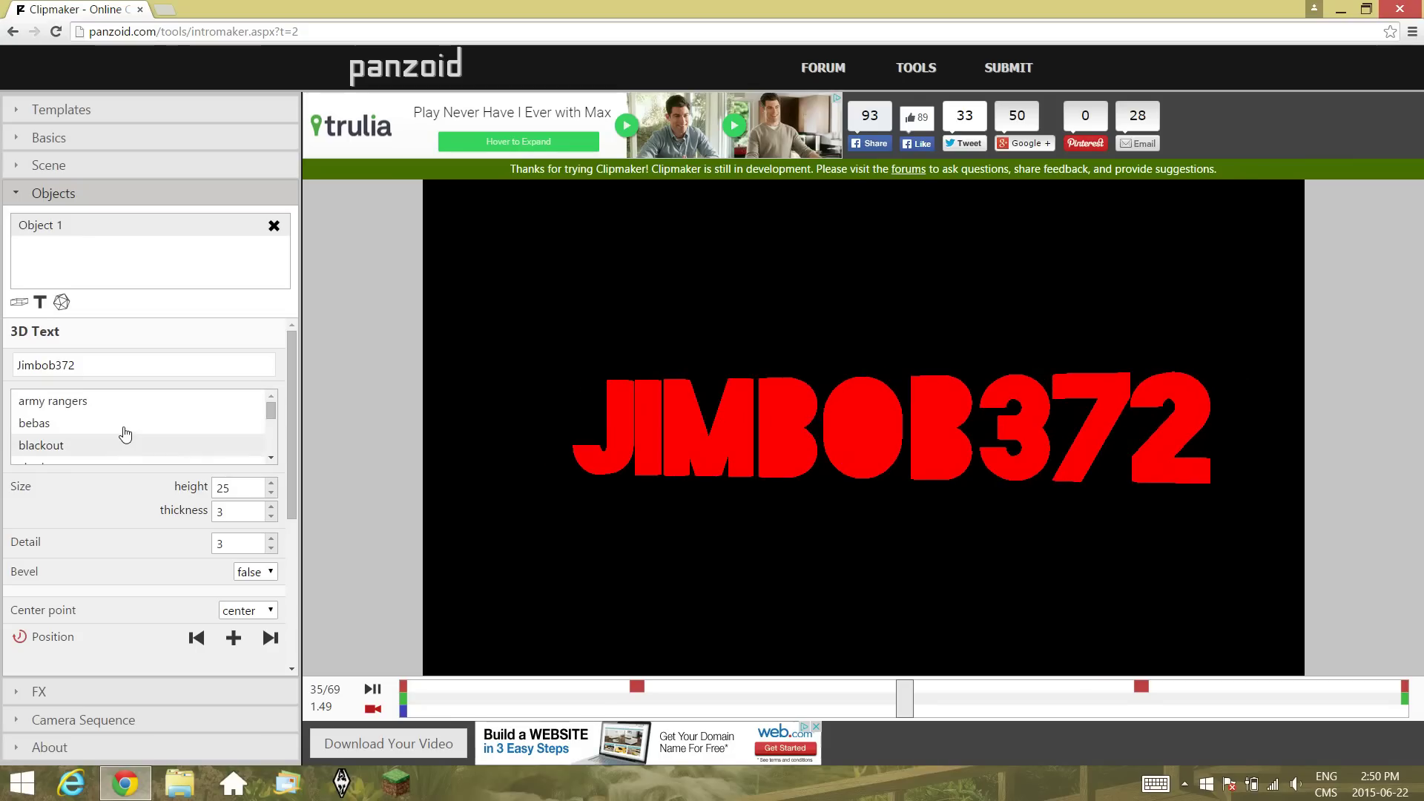
click(129, 410)
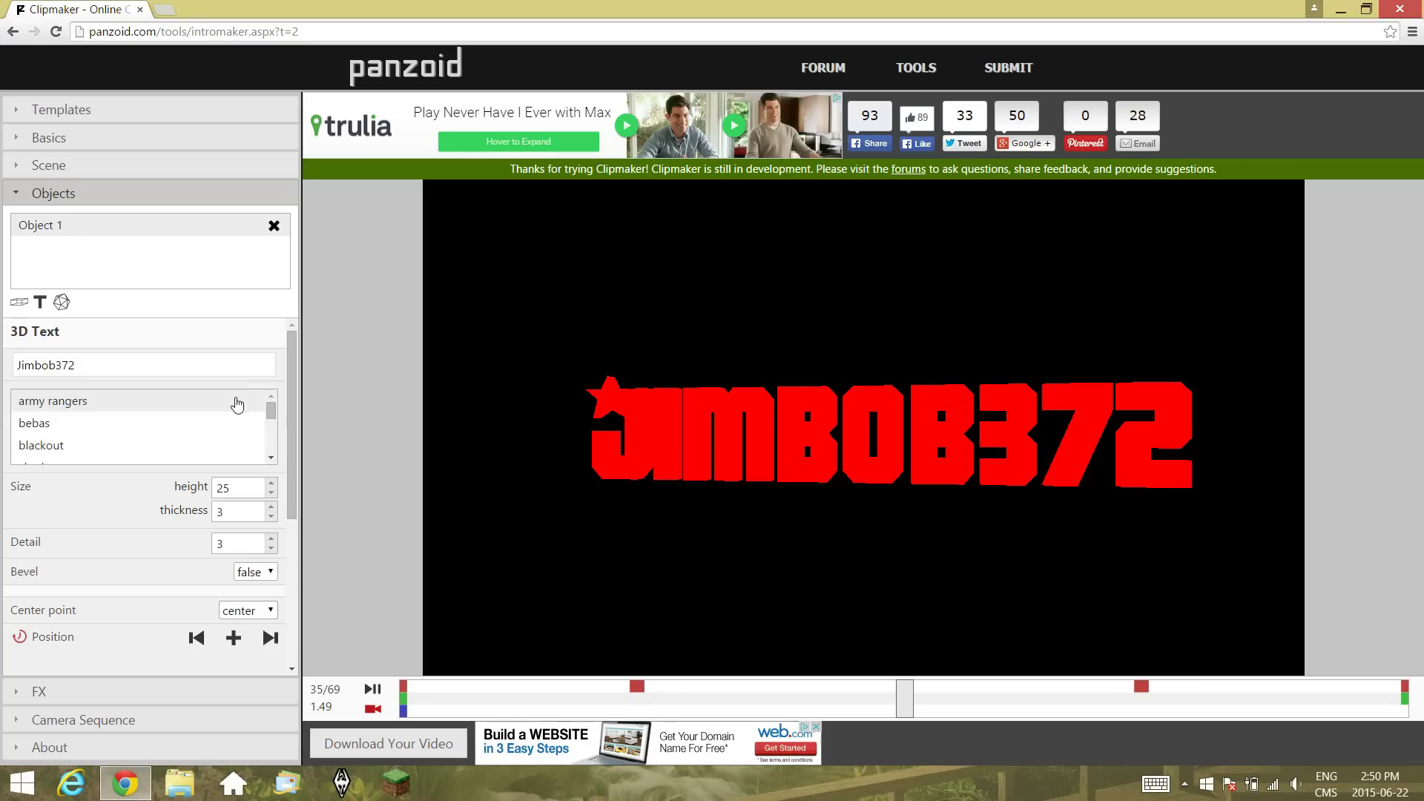
Change the single color of the 3D text to green #43c211.
scroll(281, 433, down, 4)
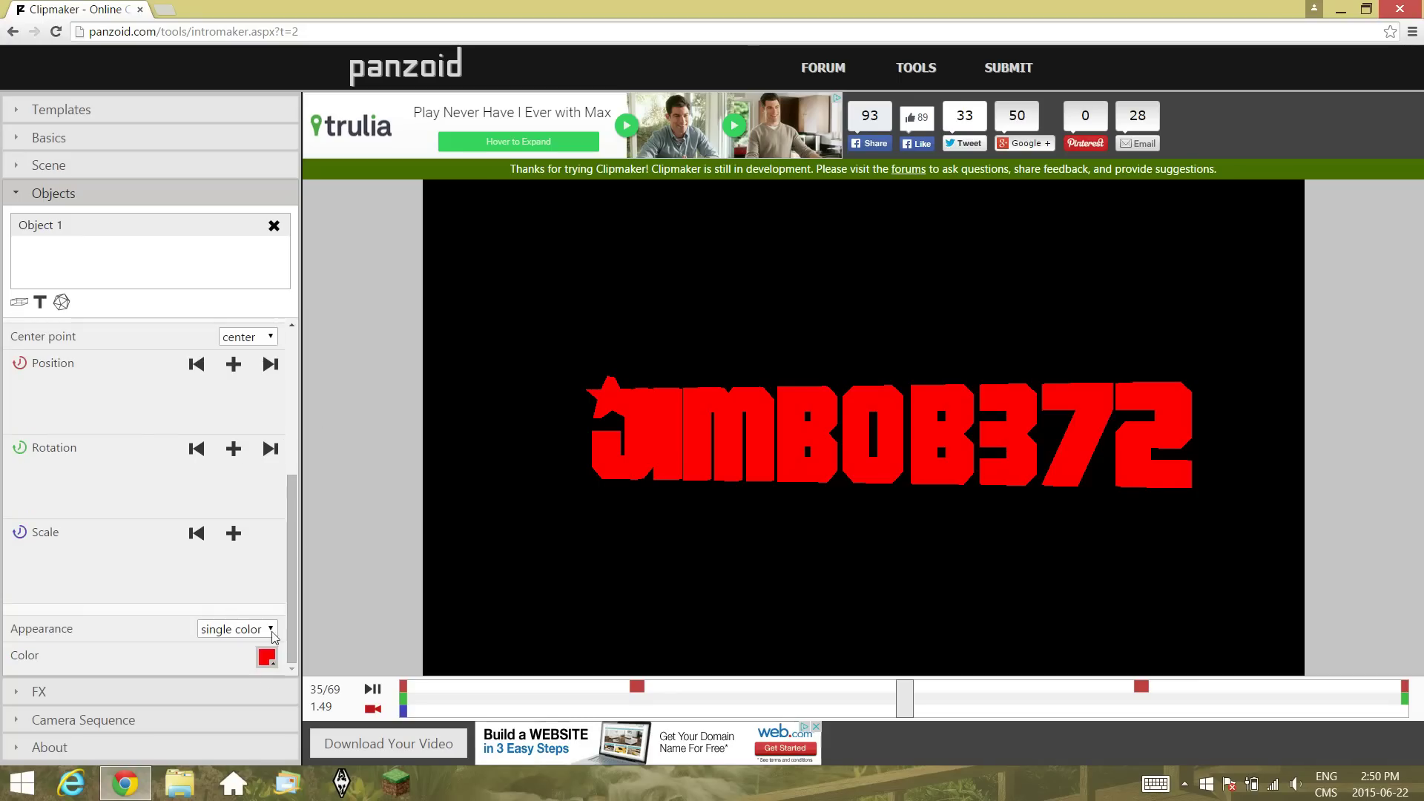
click(266, 656)
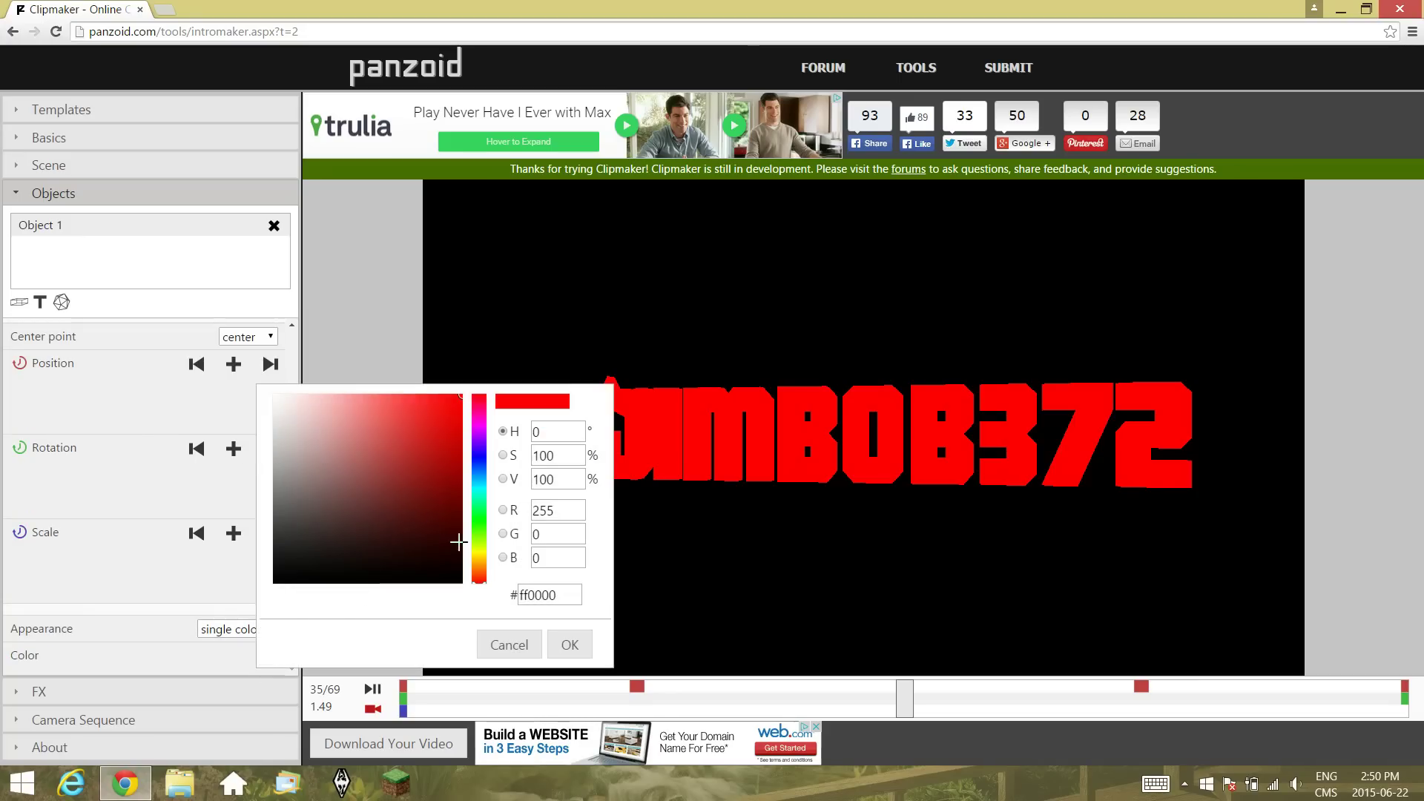
click(195, 575)
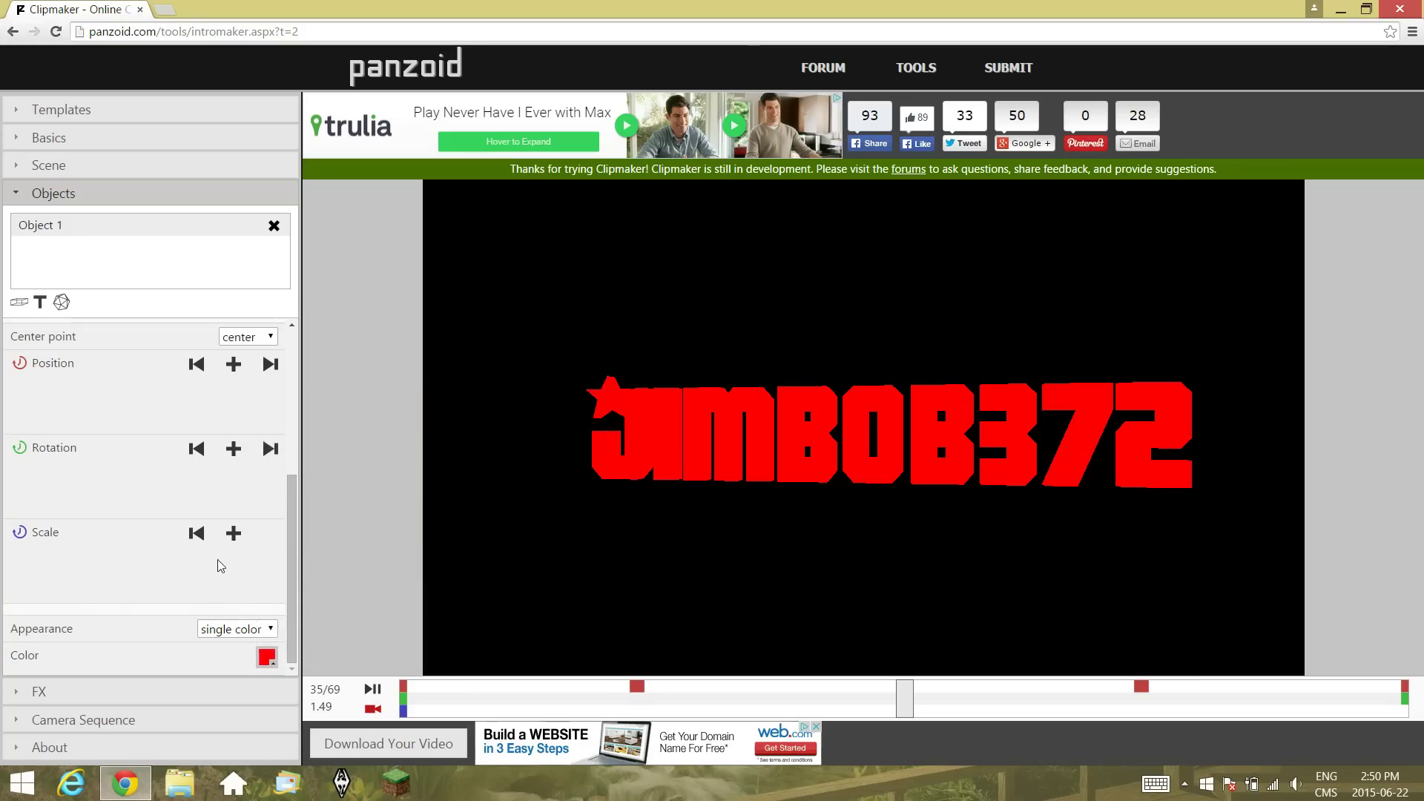
click(267, 657)
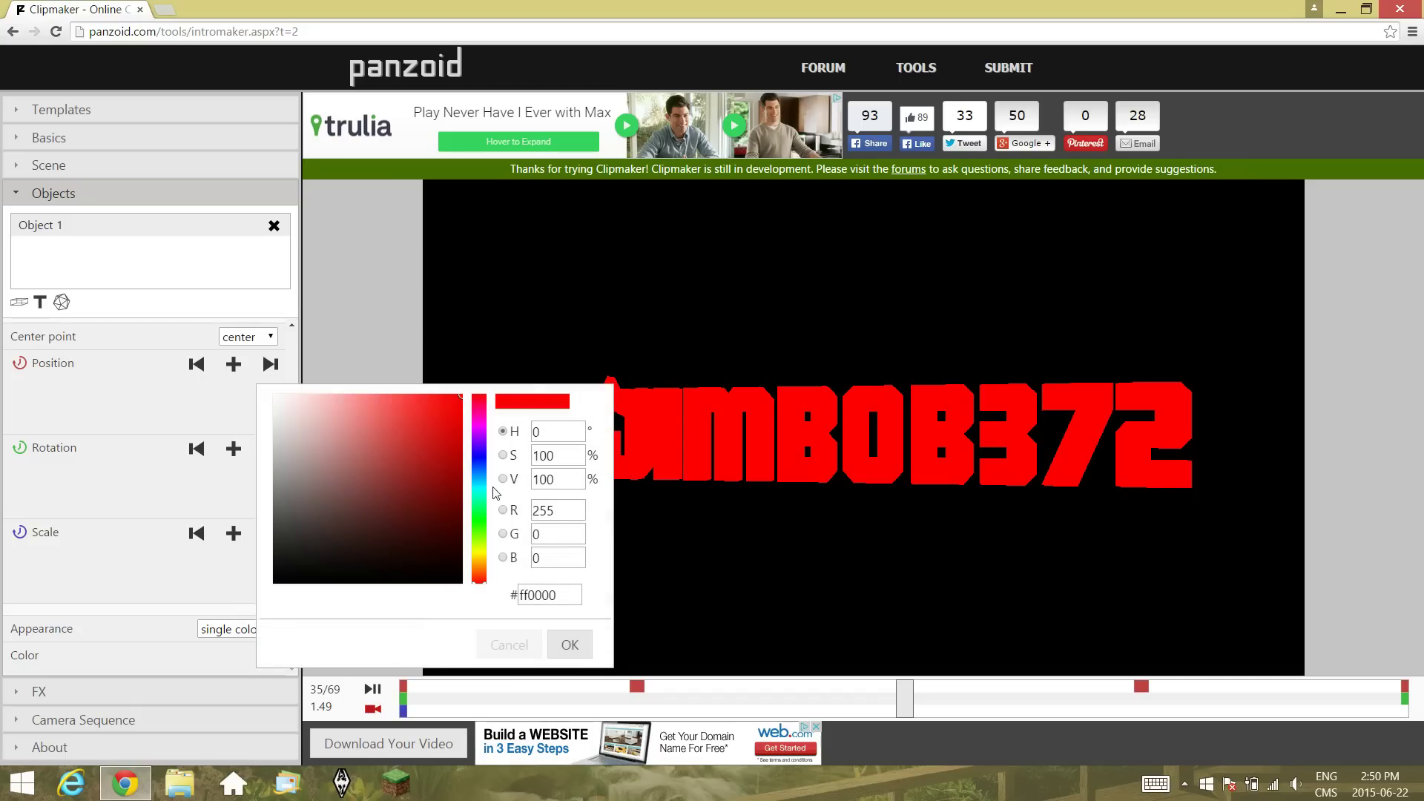
click(479, 529)
click(444, 438)
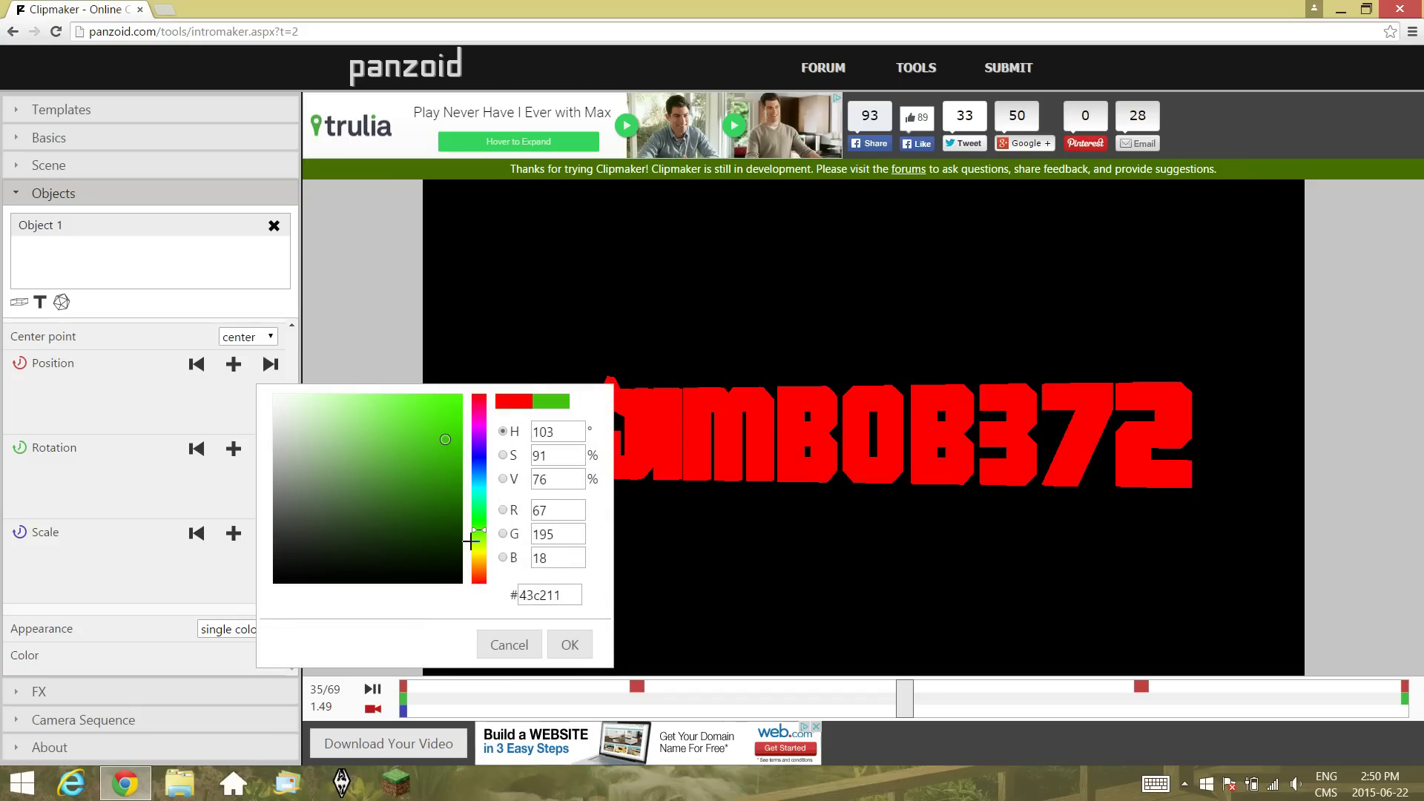
click(568, 644)
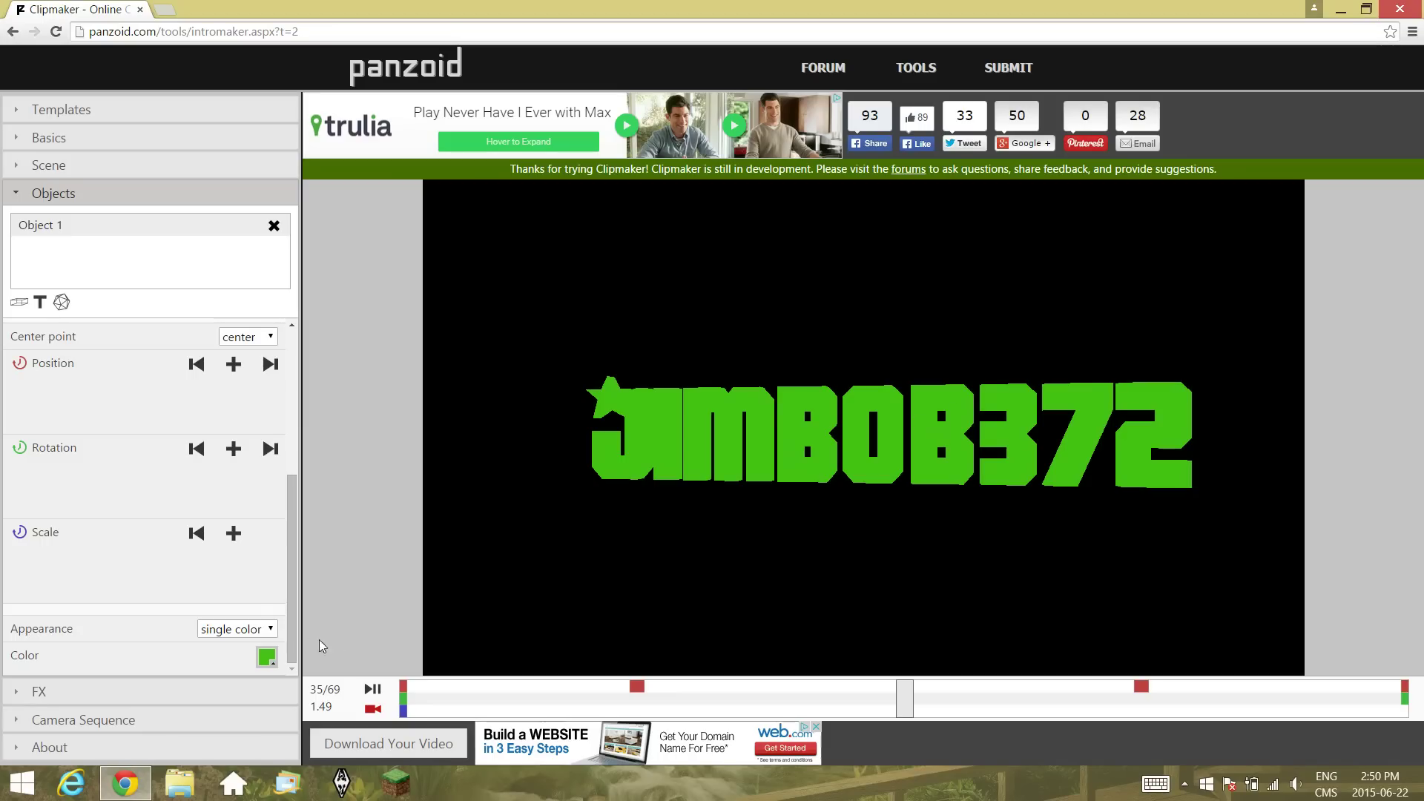
Set the appearance of the 3D text to pixelated and change its color to a dark green.
click(245, 629)
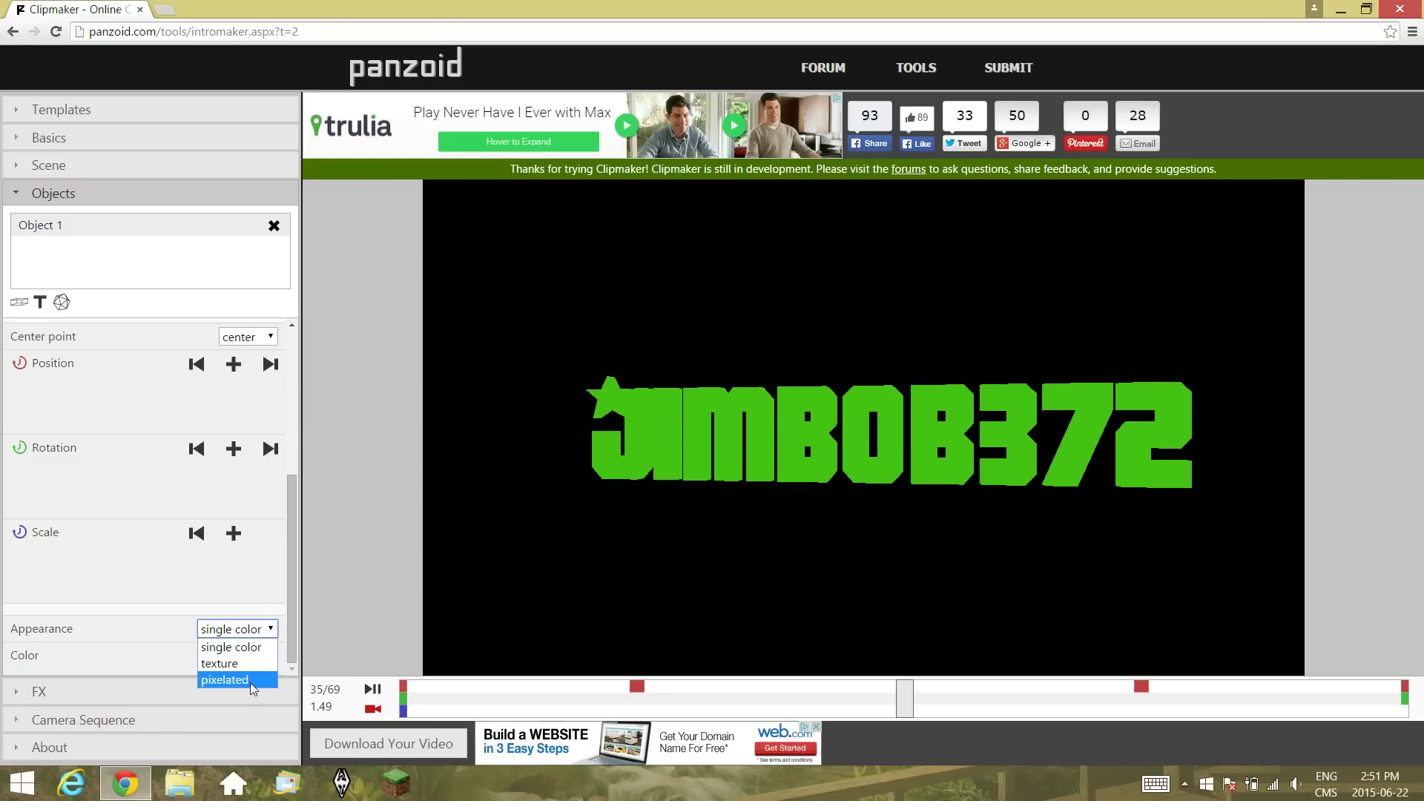
click(252, 680)
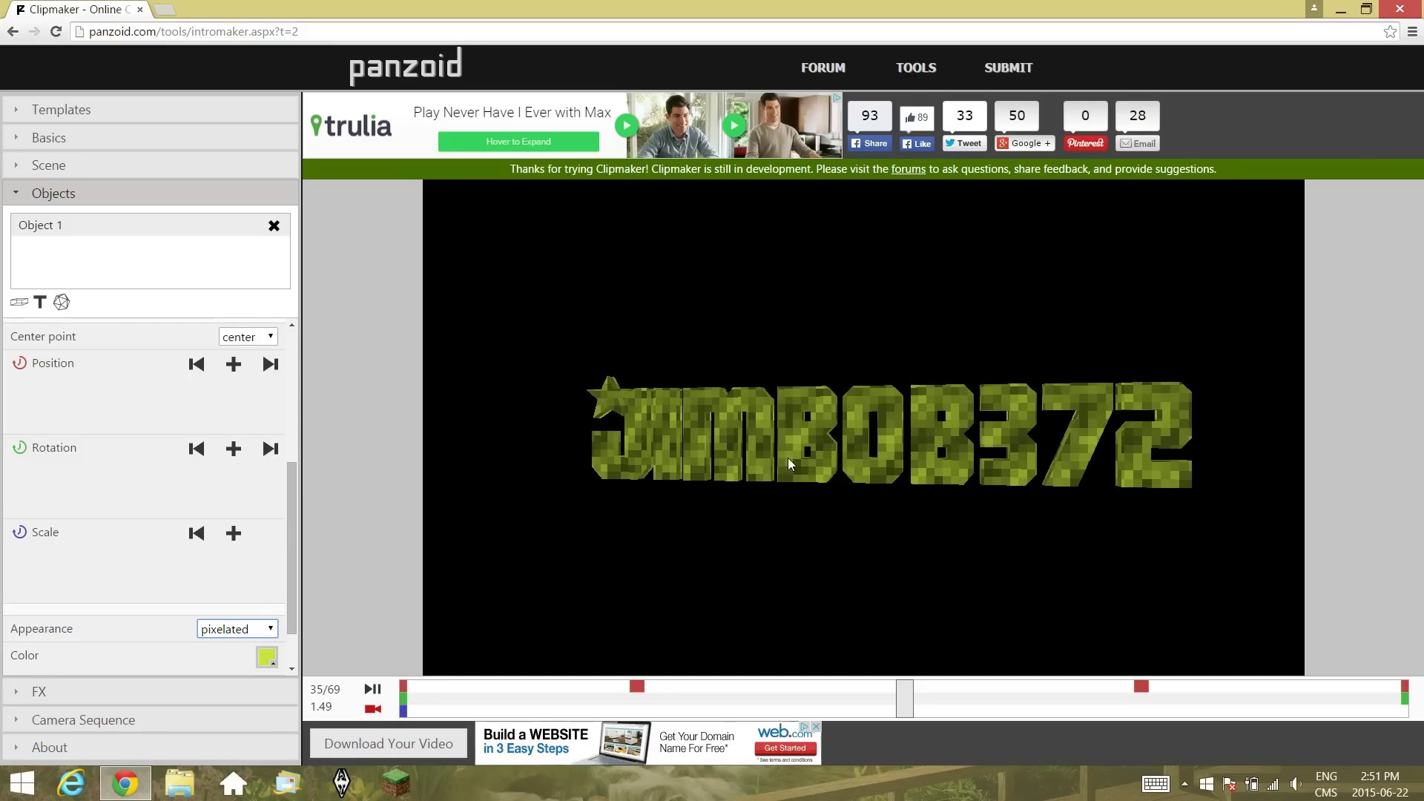
click(273, 665)
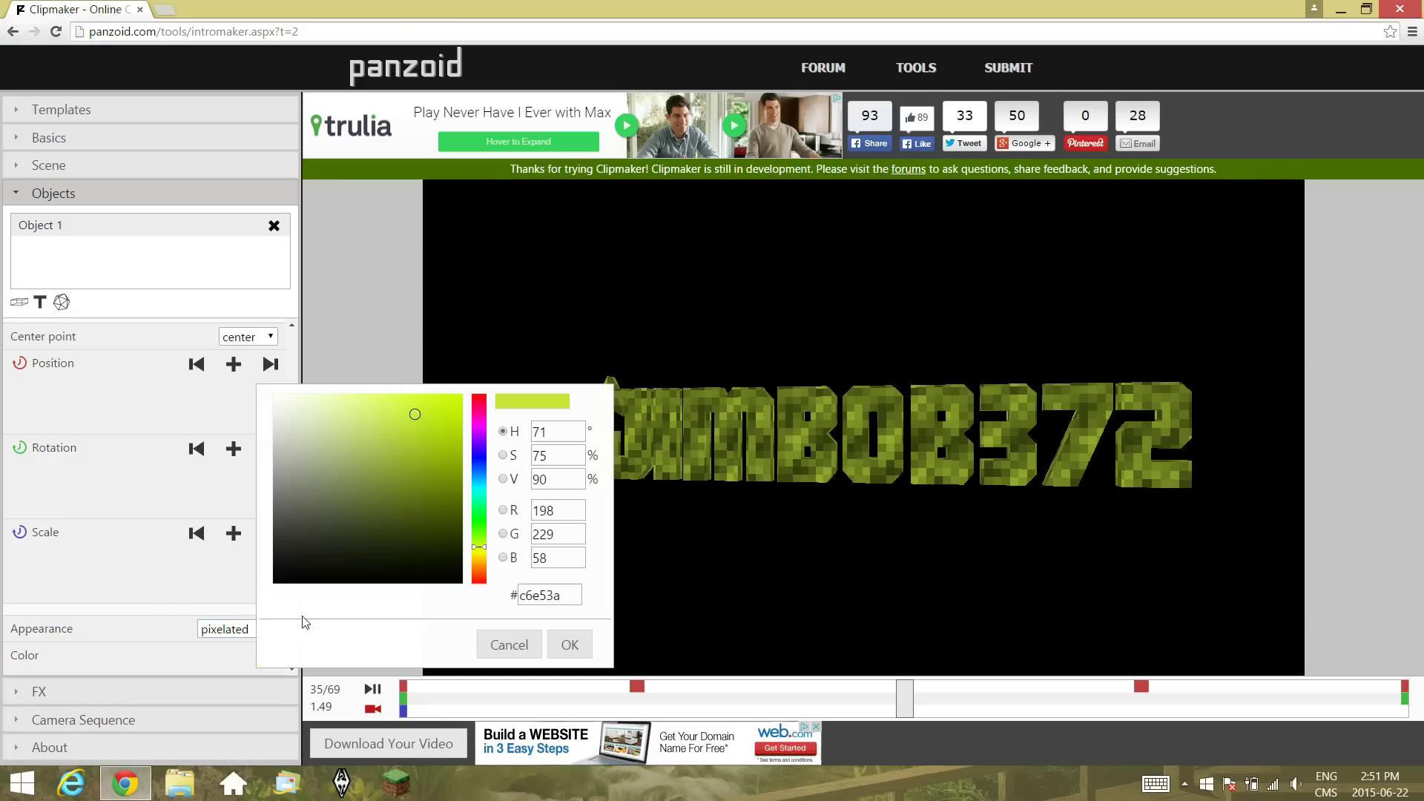
click(475, 534)
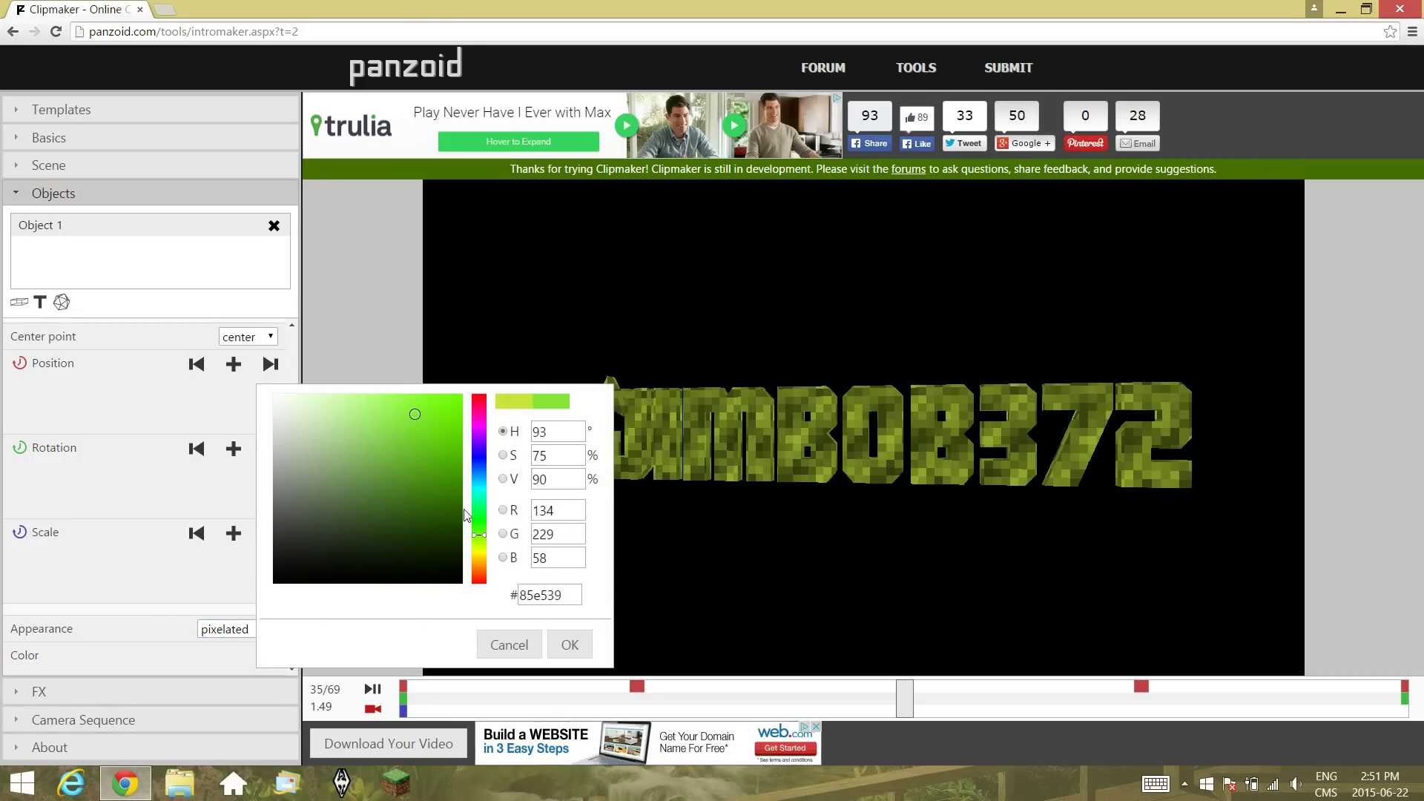
click(451, 471)
click(569, 646)
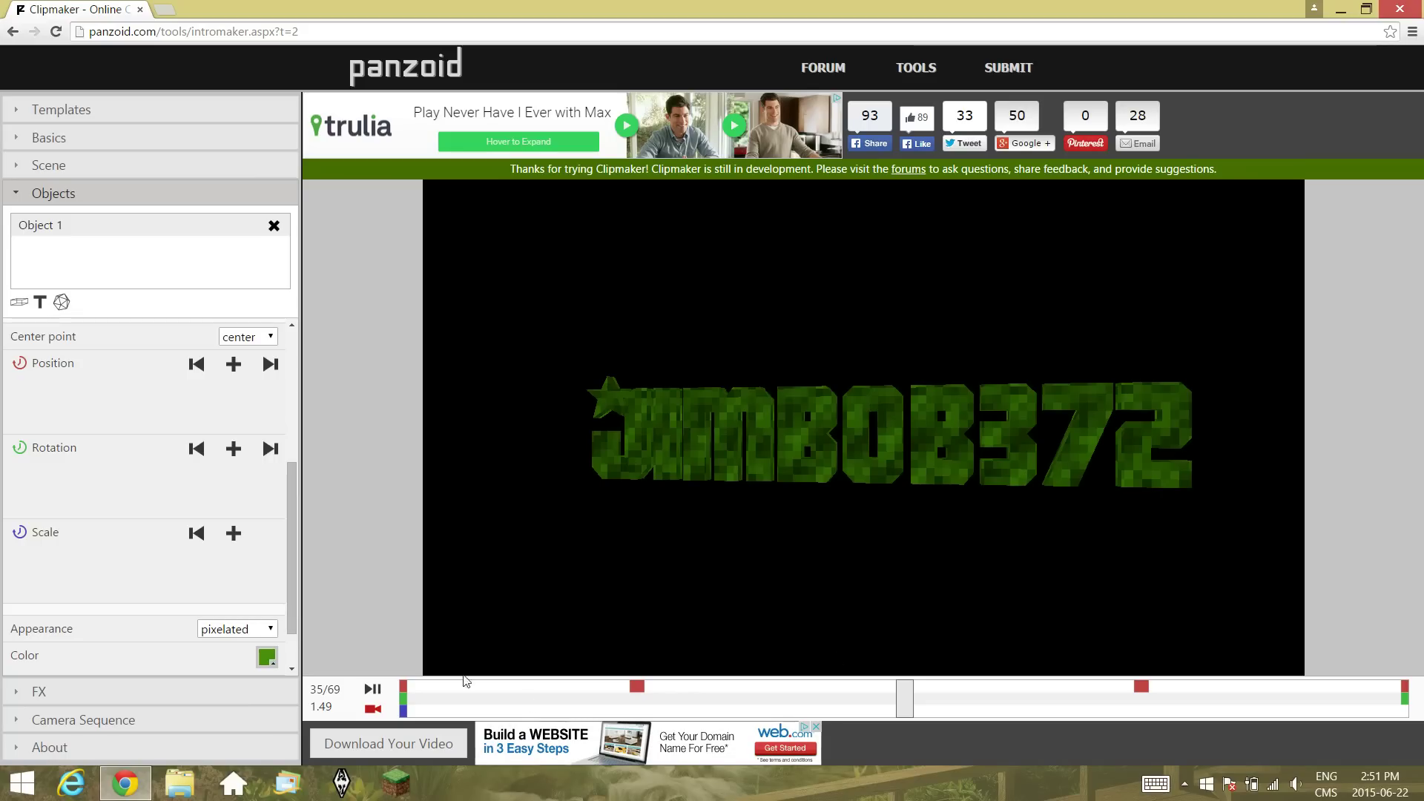
click(241, 635)
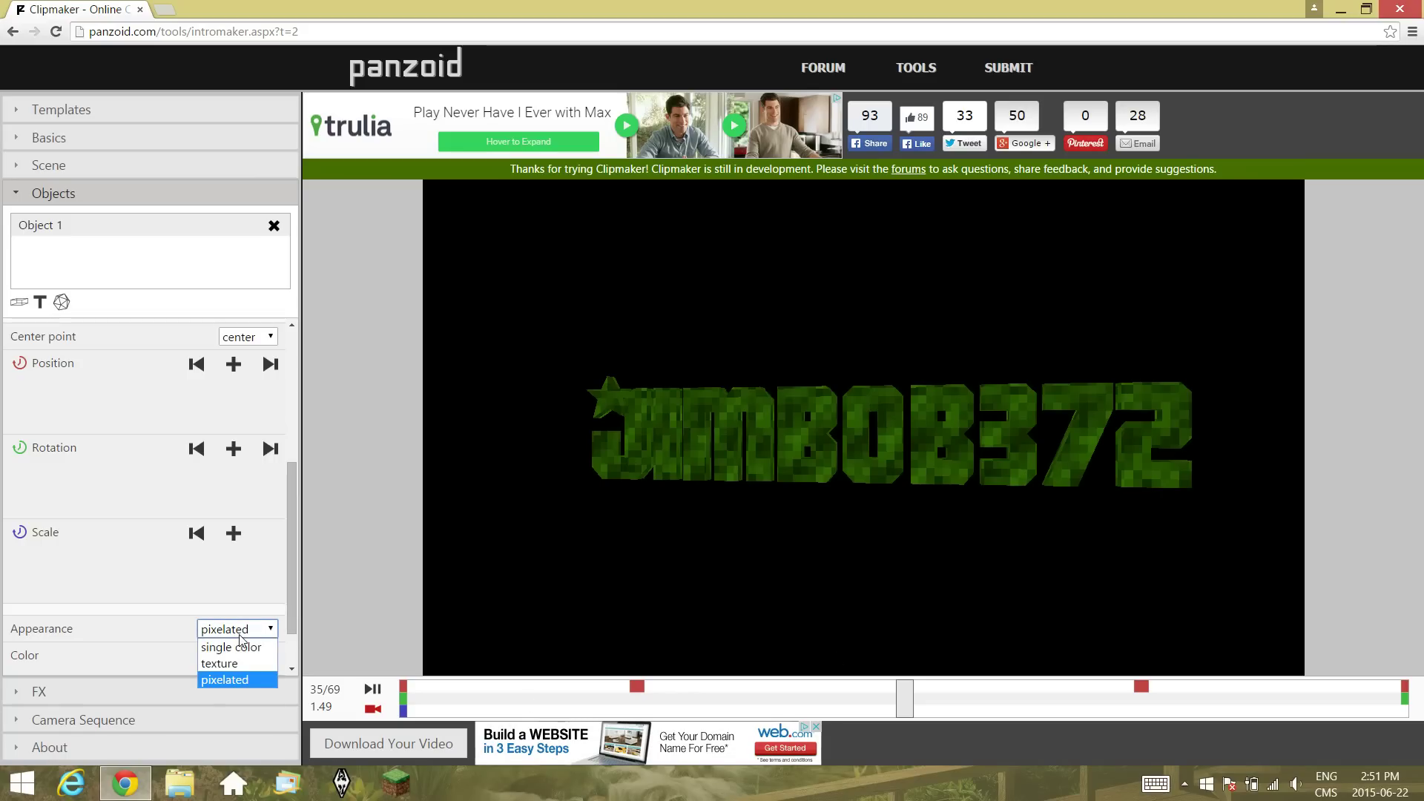
click(241, 636)
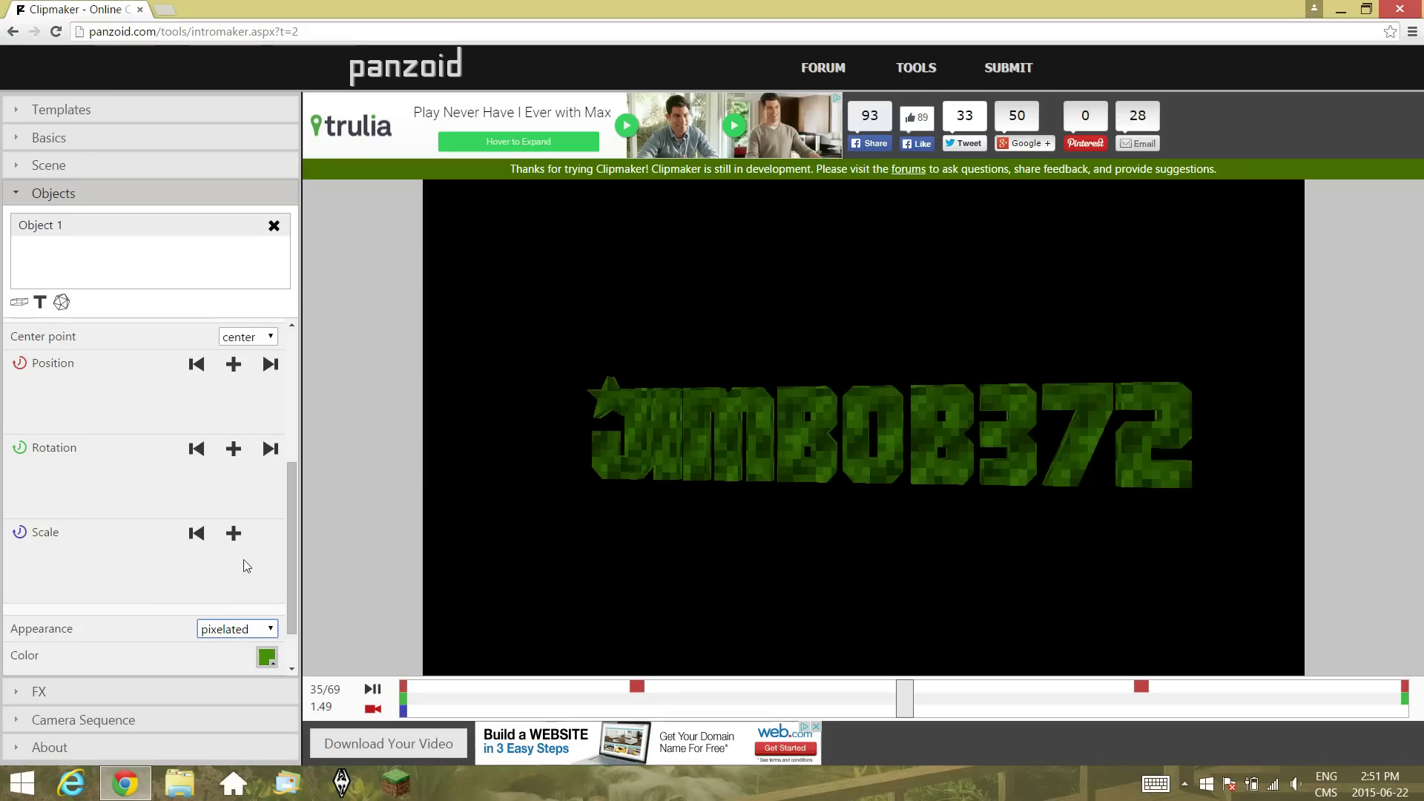
Increase the height of the 3D text, trying up to 32 before reducing it to 30.
scroll(199, 387, up, 4)
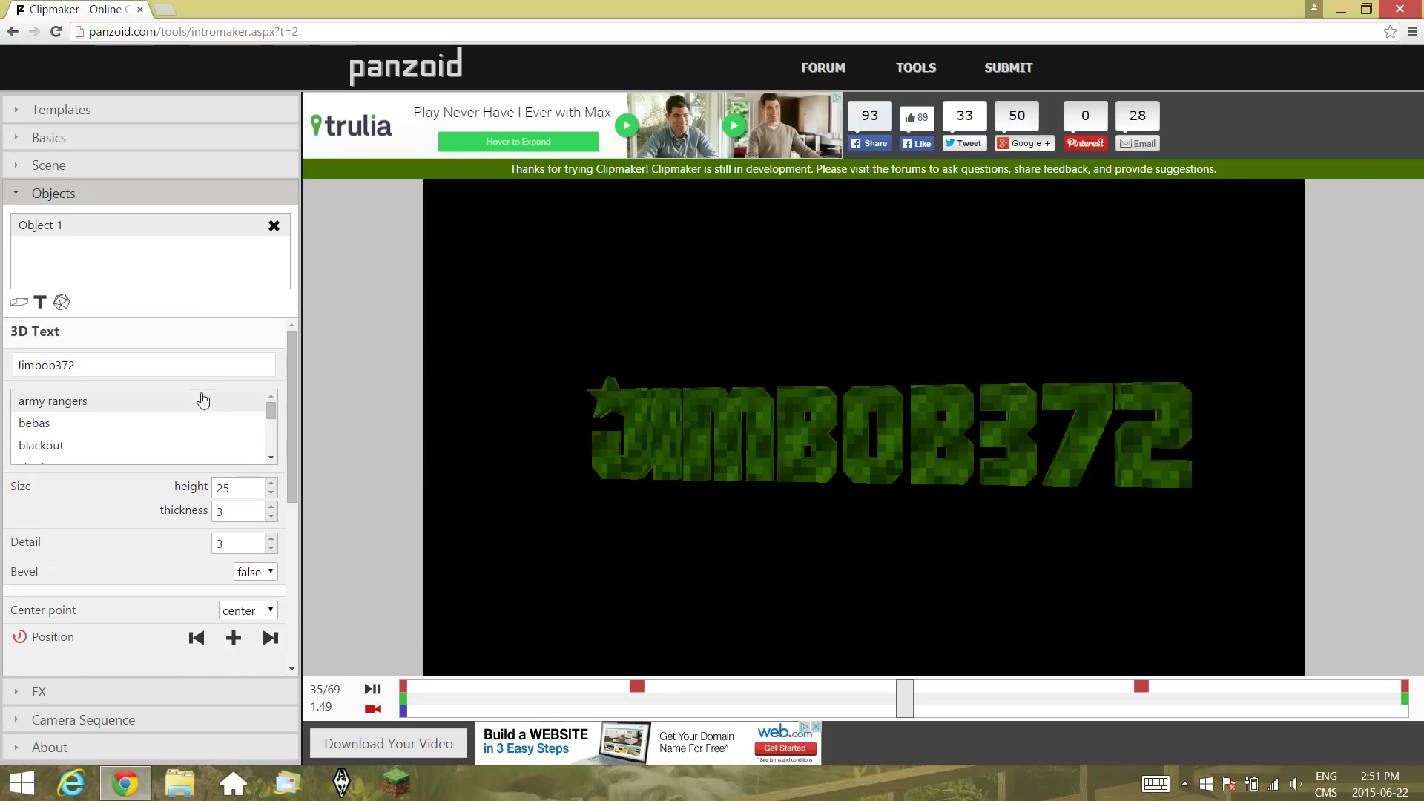
scroll(210, 504, down, 5)
scroll(210, 512, up, 5)
click(272, 483)
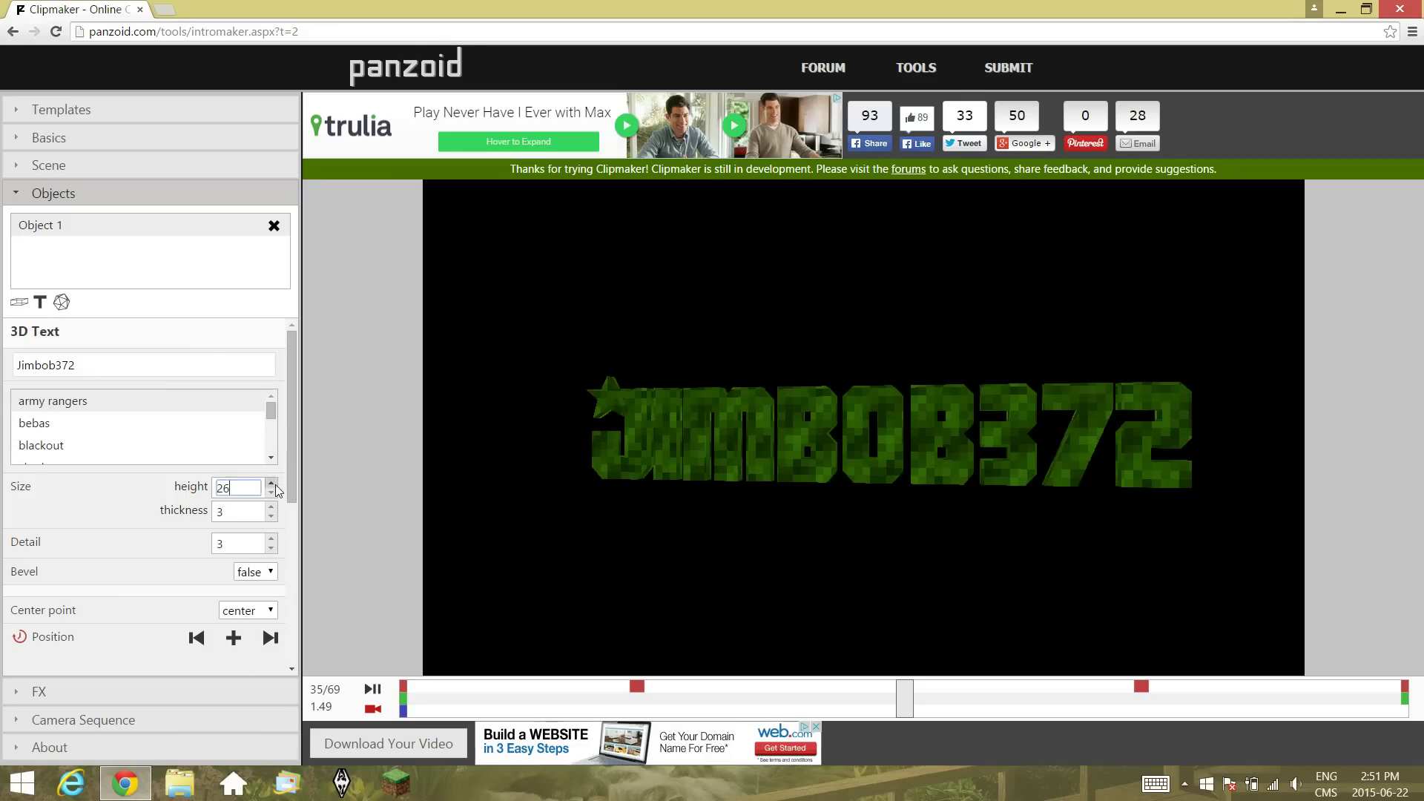
click(273, 483)
click(272, 483)
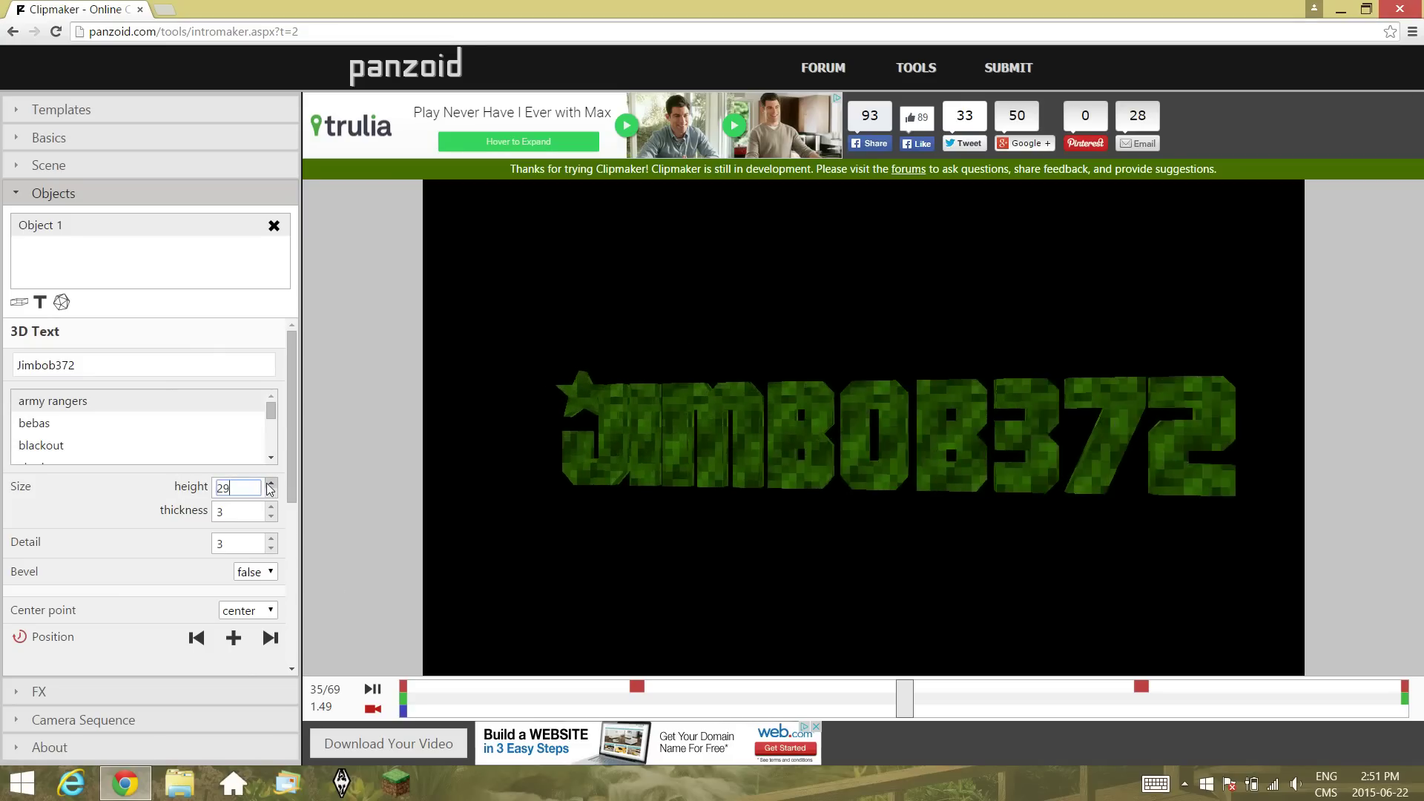
click(272, 483)
click(272, 483)
click(272, 483)
click(271, 483)
click(271, 507)
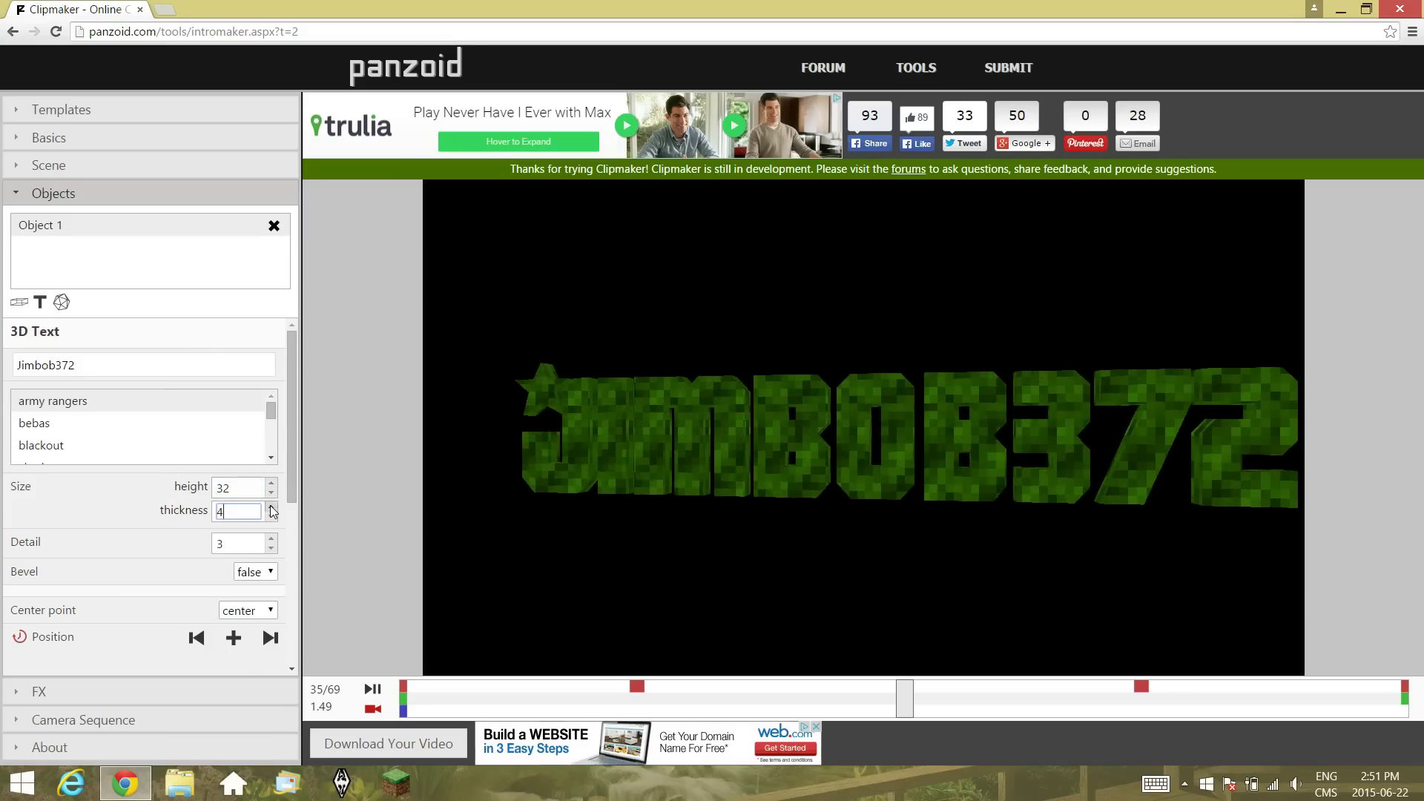
click(272, 494)
click(273, 493)
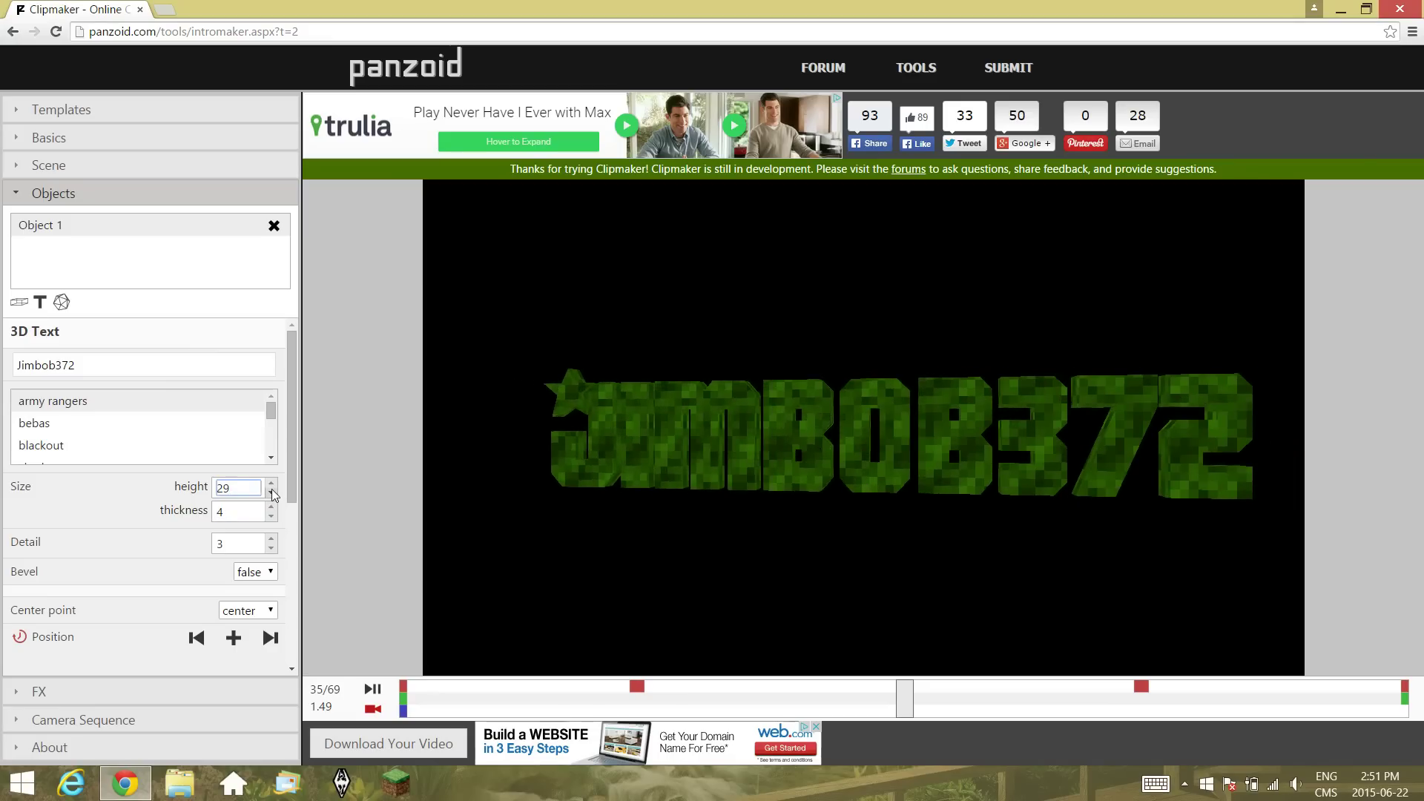
Set the thickness of the 3D text to 10.
click(271, 506)
click(271, 506)
click(272, 507)
click(271, 507)
click(272, 506)
click(272, 507)
click(272, 507)
click(271, 506)
click(271, 507)
click(272, 507)
click(271, 506)
click(271, 517)
click(272, 517)
click(272, 517)
click(271, 517)
click(269, 519)
click(269, 519)
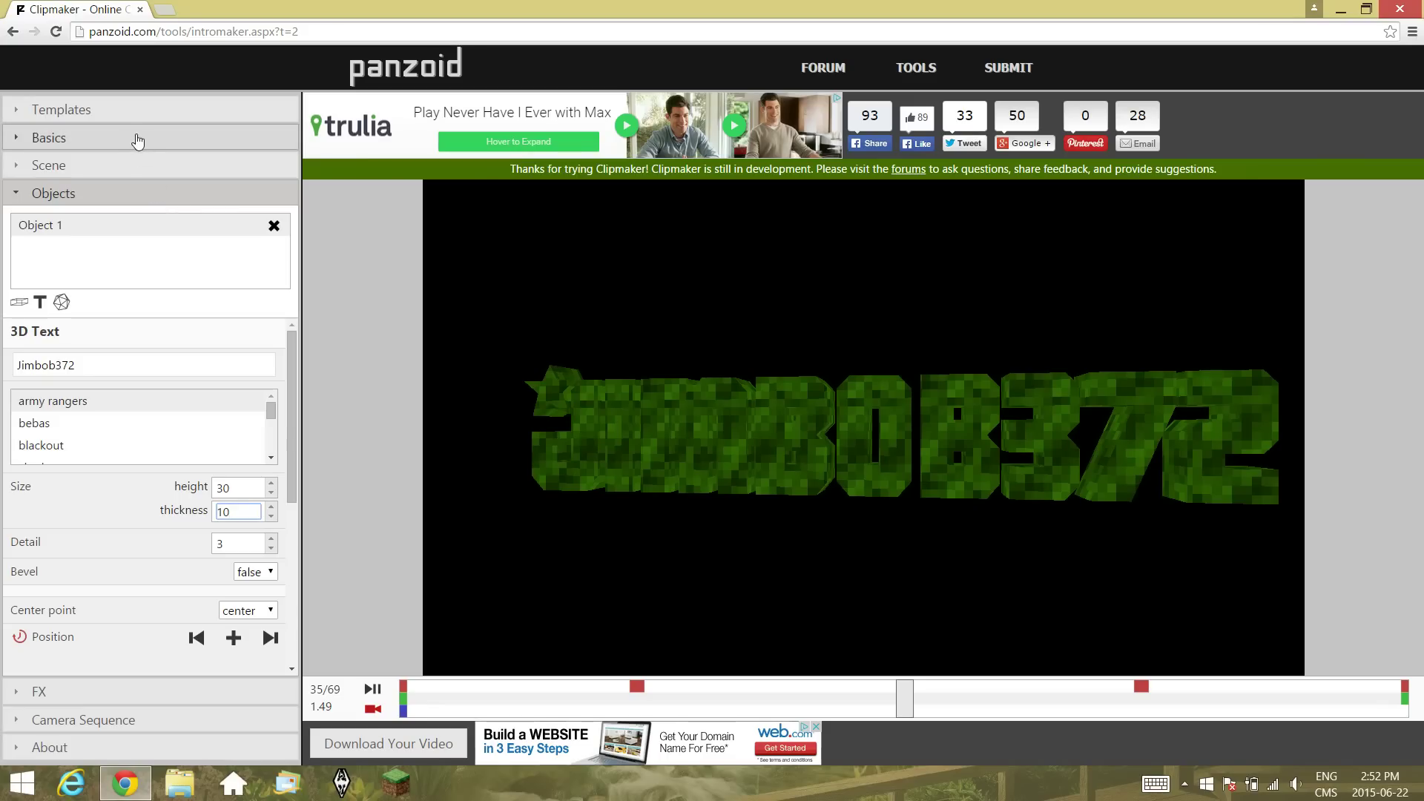
Add a 3D outdoor scene with the cloudy light rays sky and check its land options.
click(111, 176)
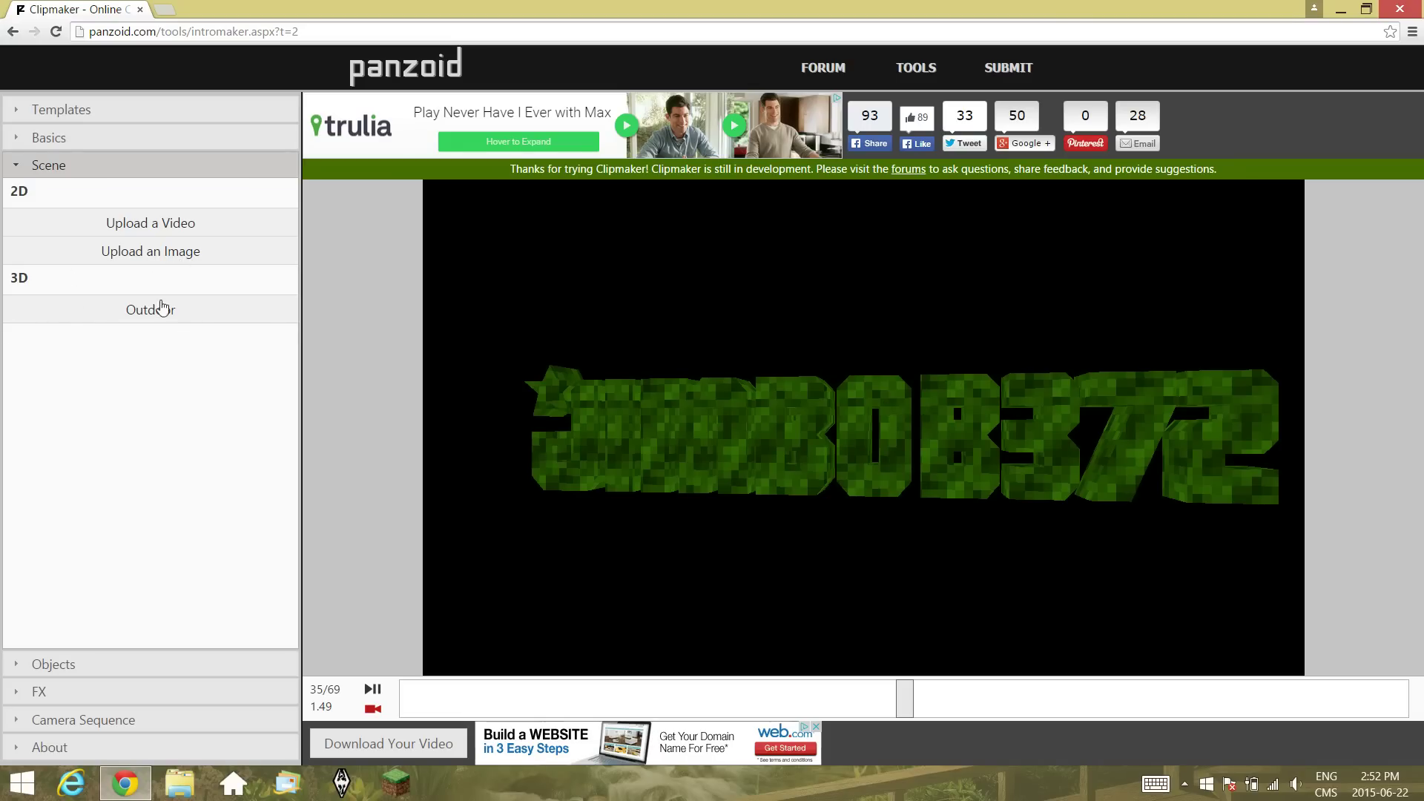
click(141, 315)
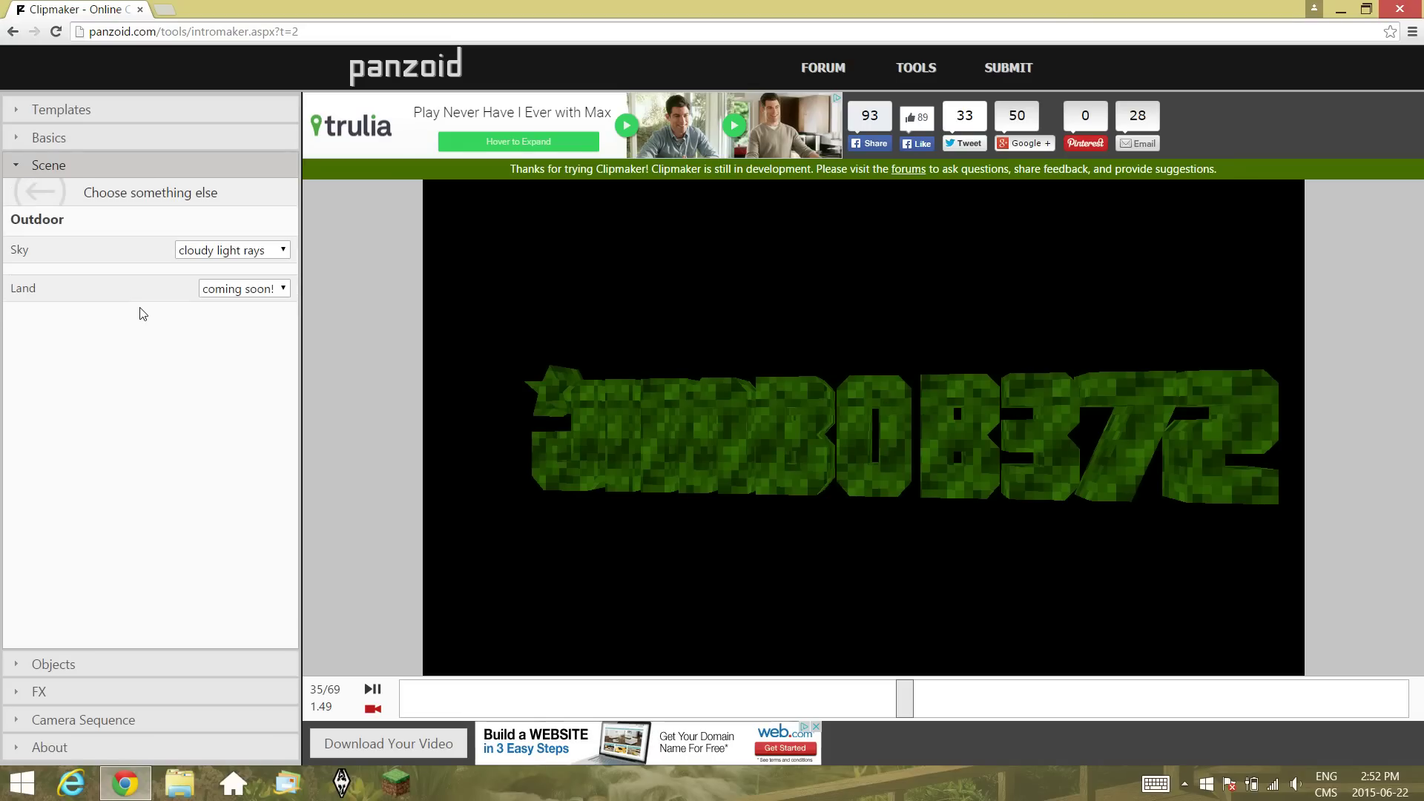
click(247, 256)
click(248, 257)
click(248, 291)
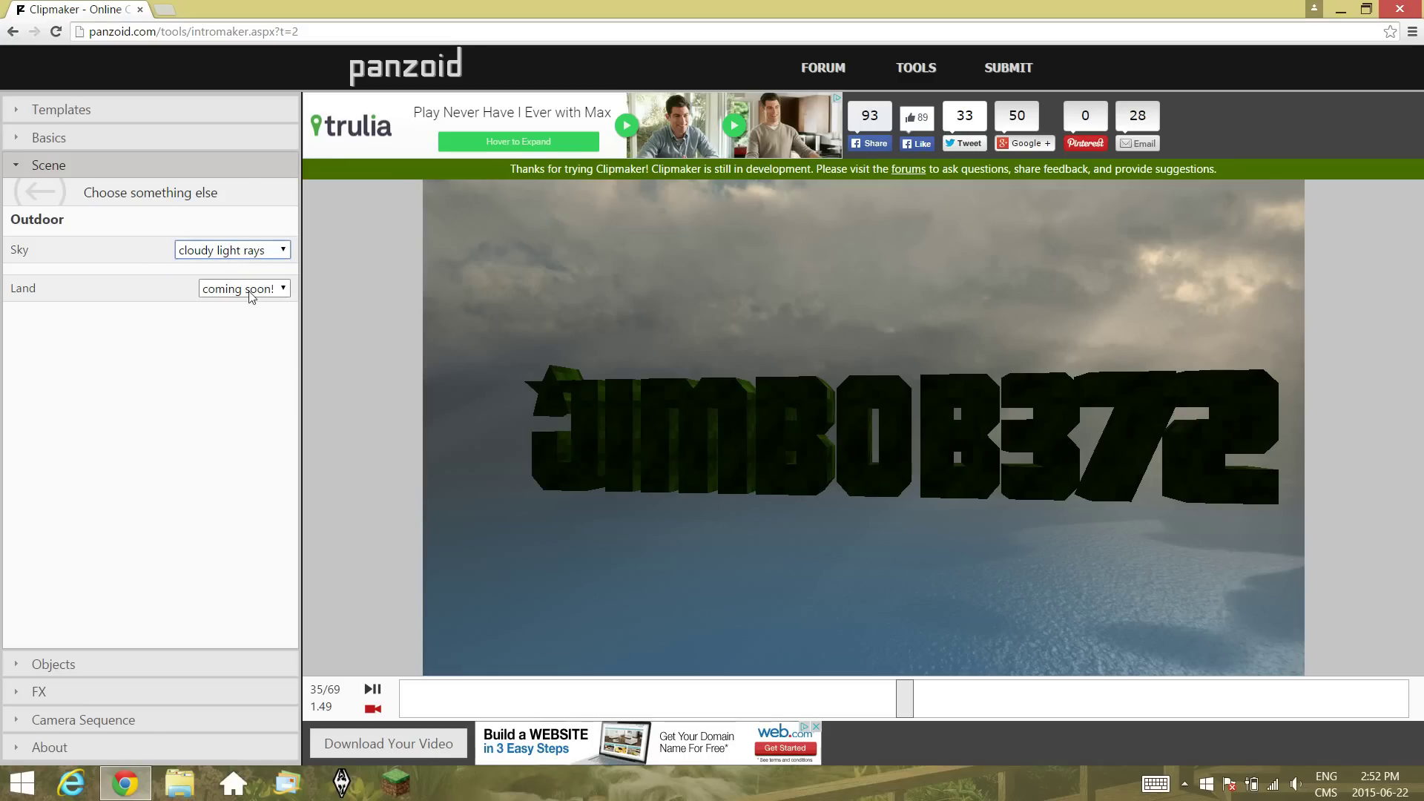
click(251, 287)
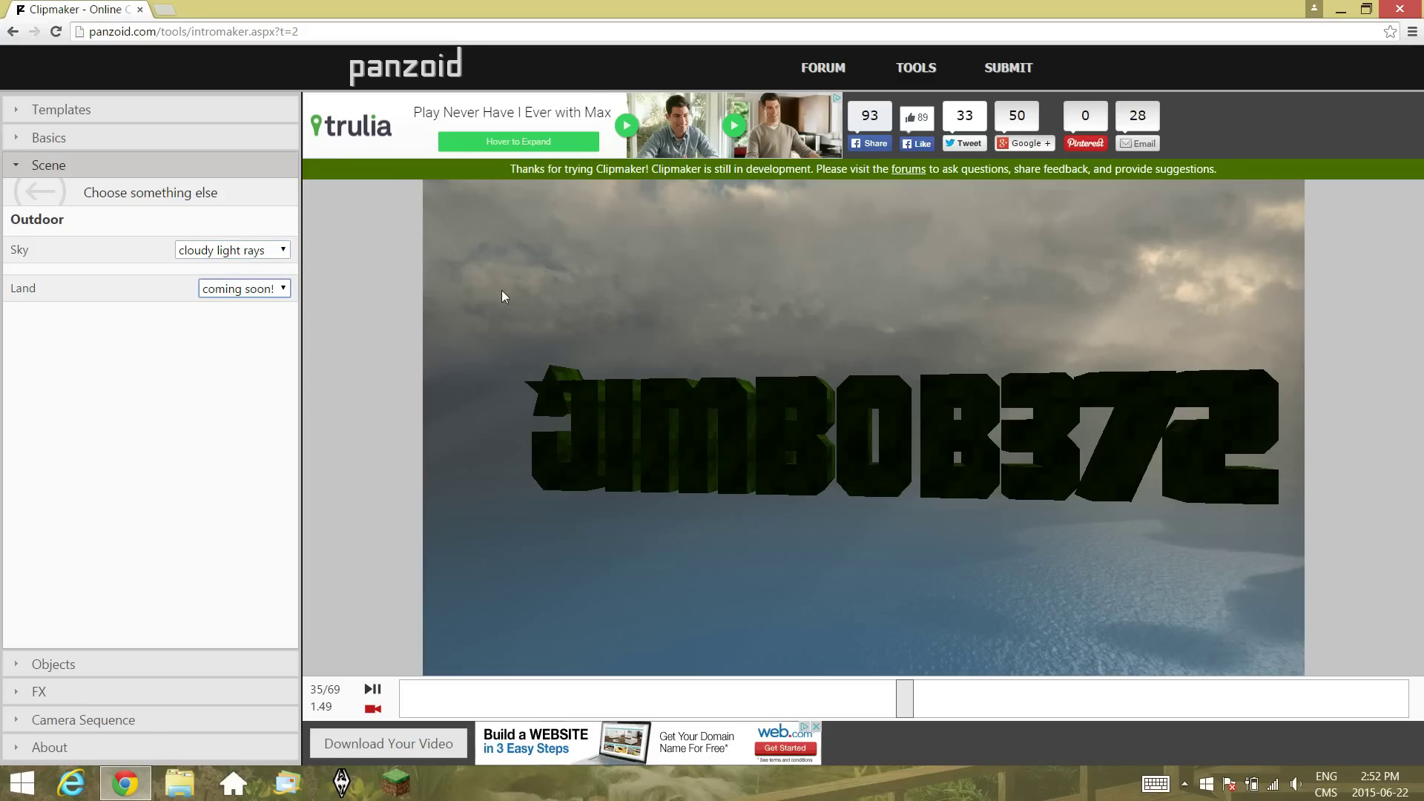
click(851, 341)
Try the full moon, dark stormy, tropical sunny day and space skies for the outdoor scene.
click(211, 251)
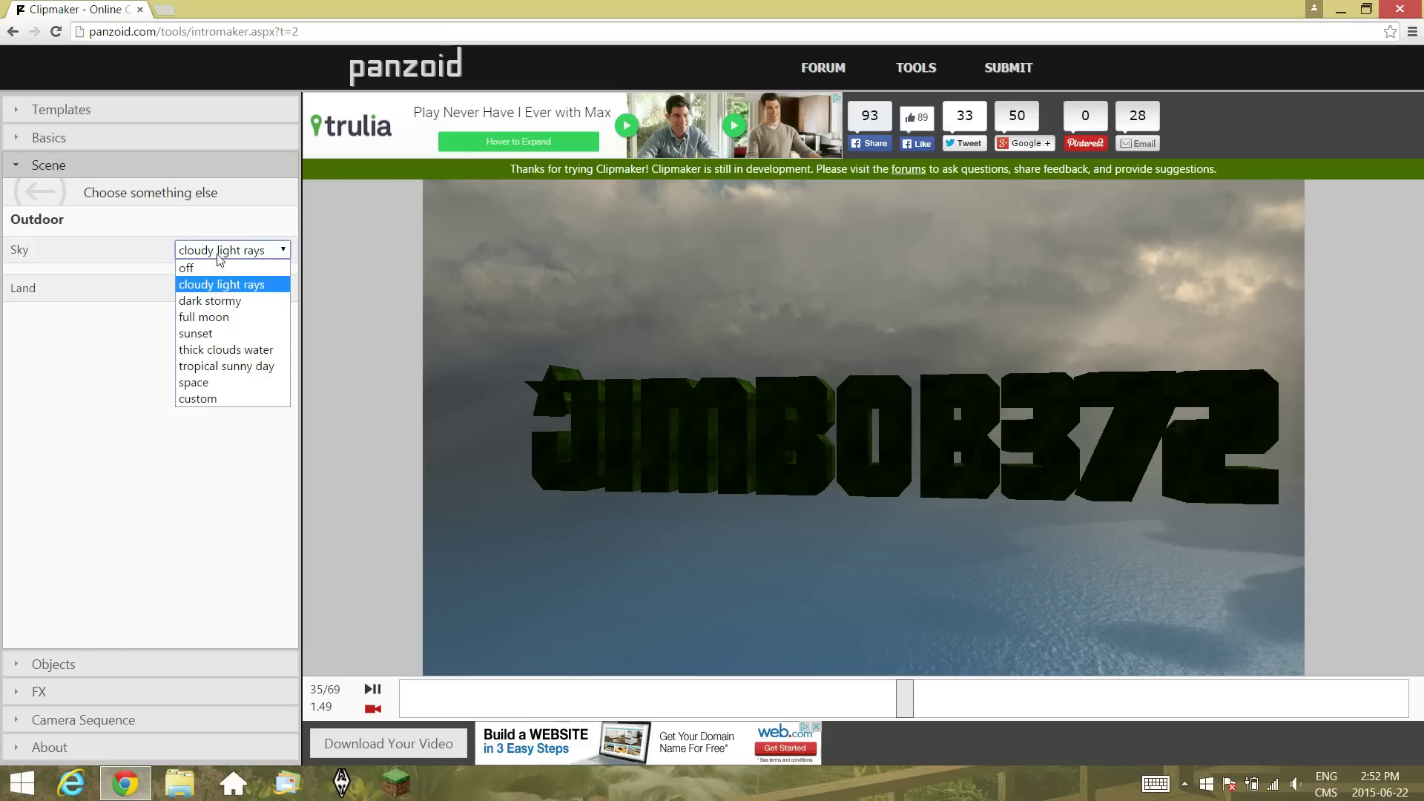
click(224, 317)
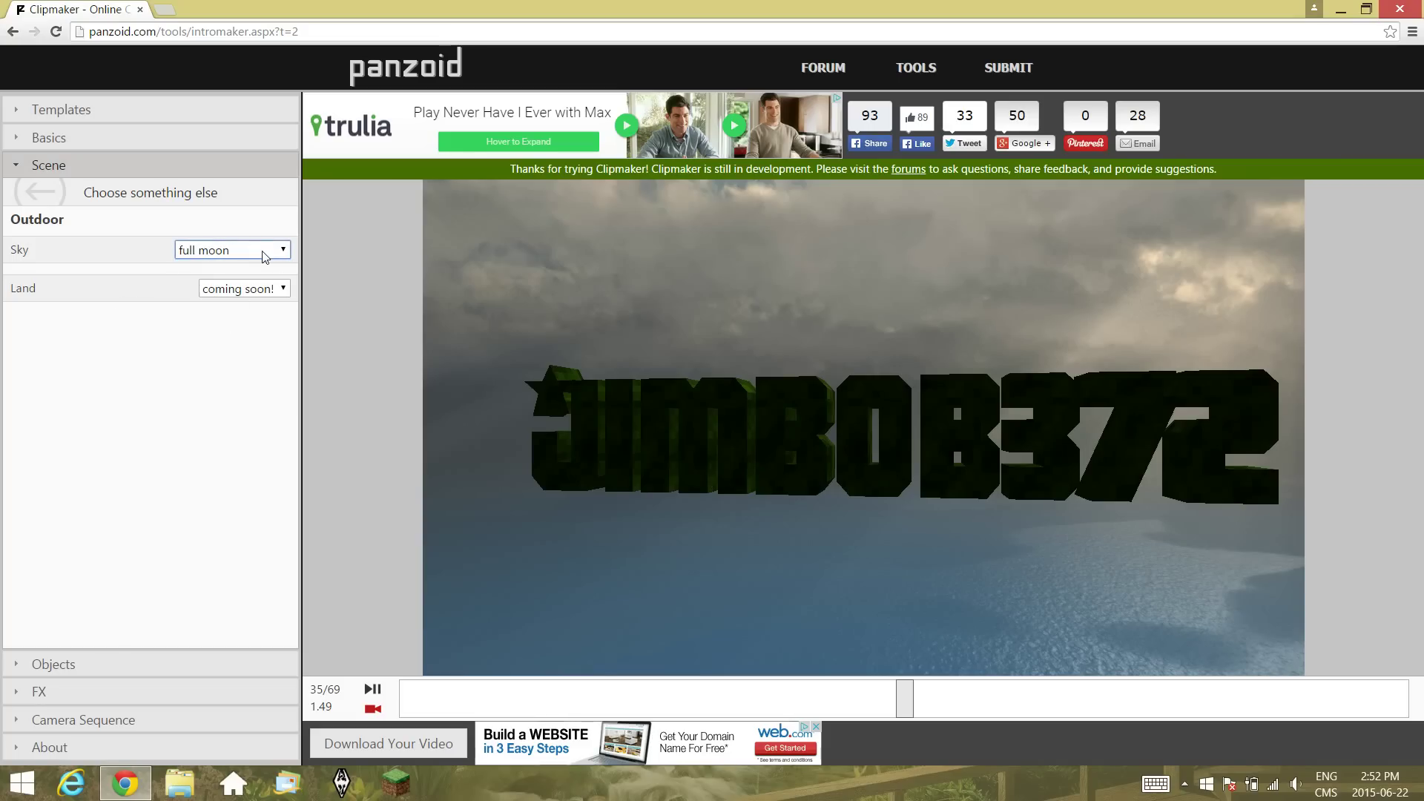
click(239, 251)
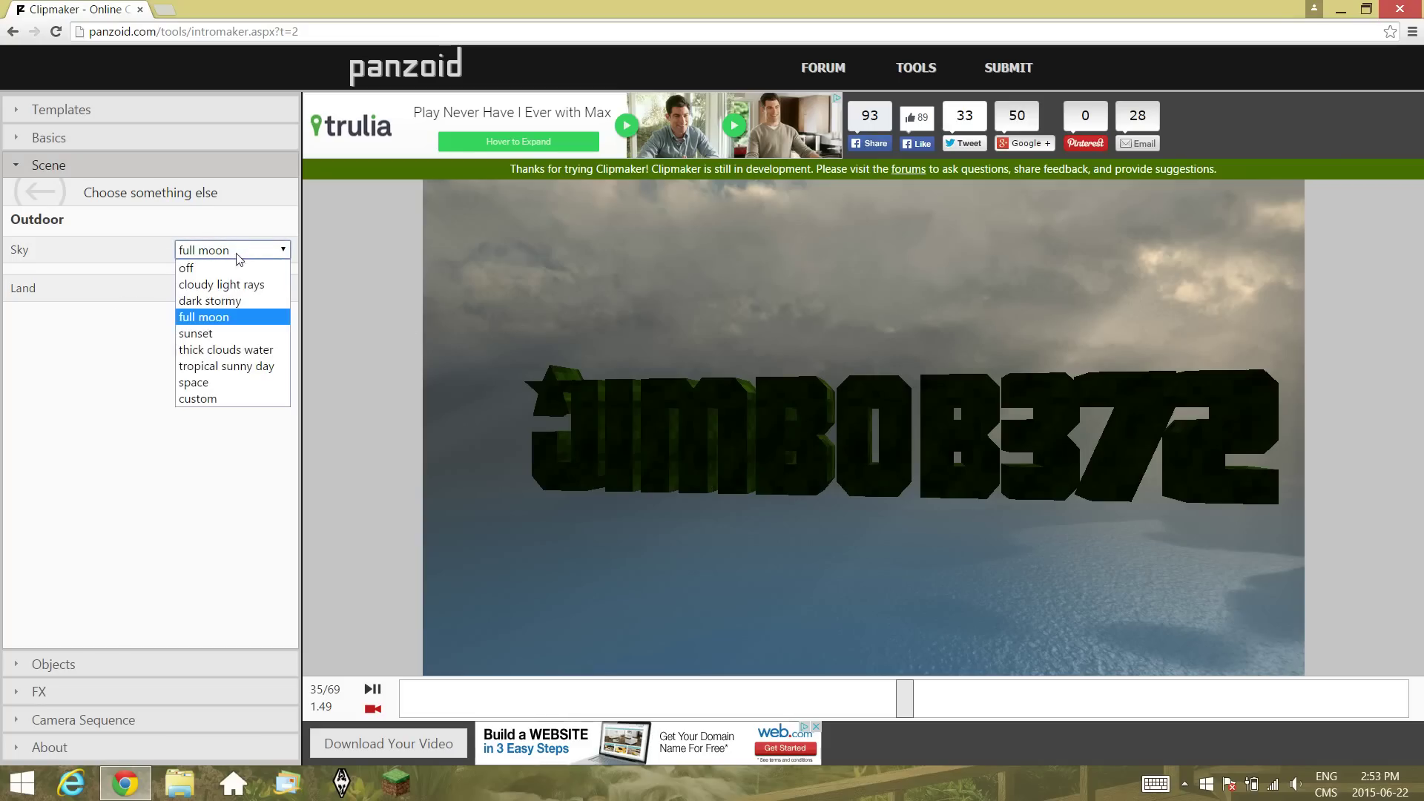
click(210, 301)
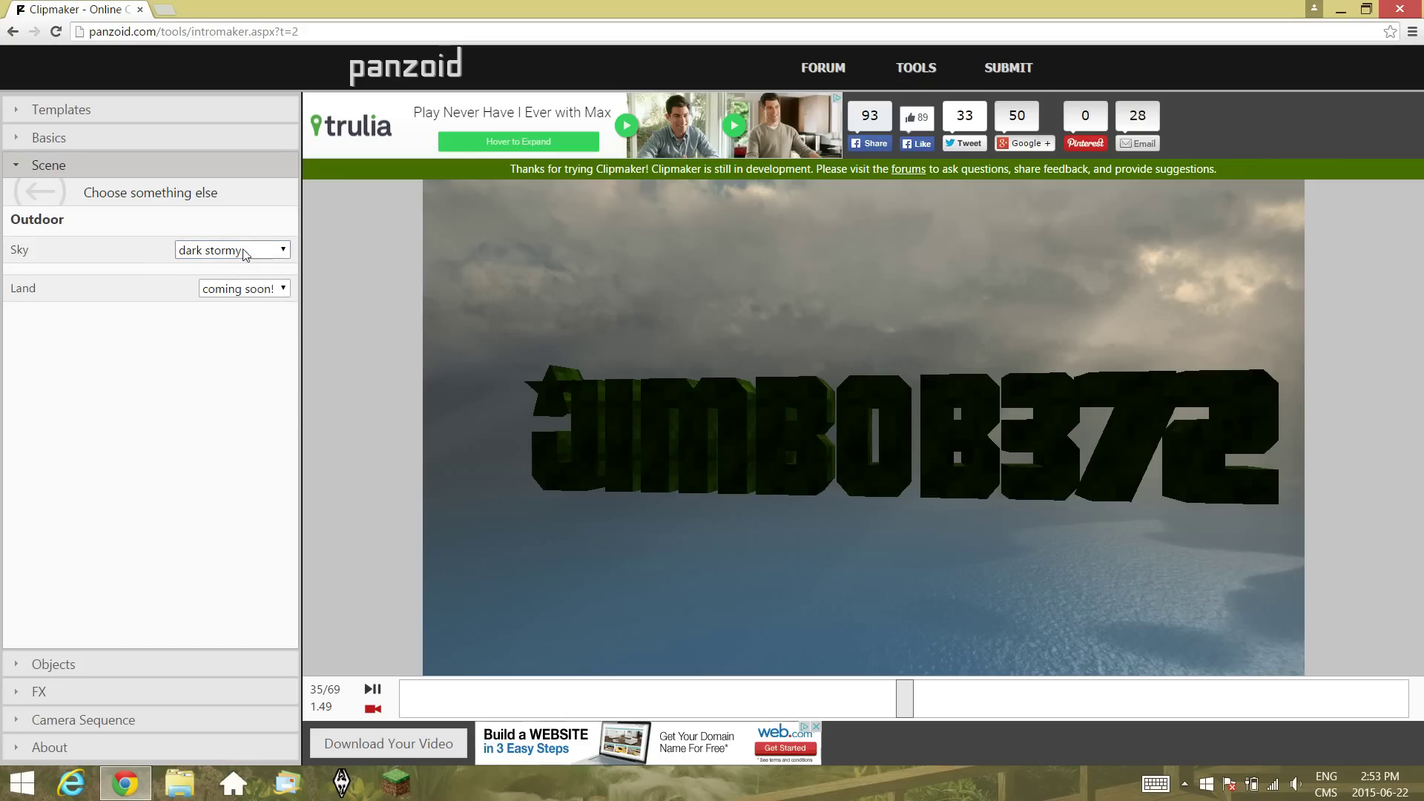
click(250, 252)
click(225, 366)
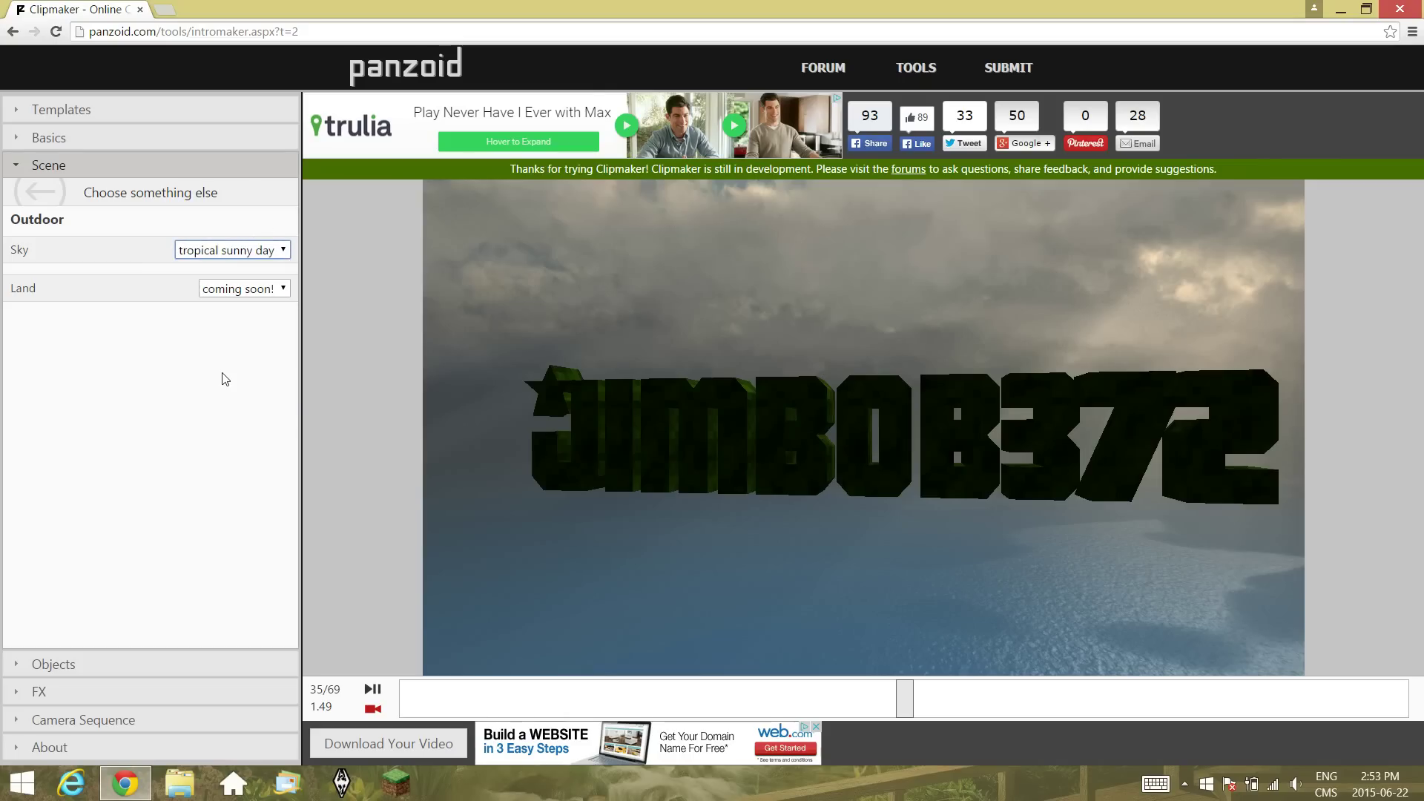
click(232, 253)
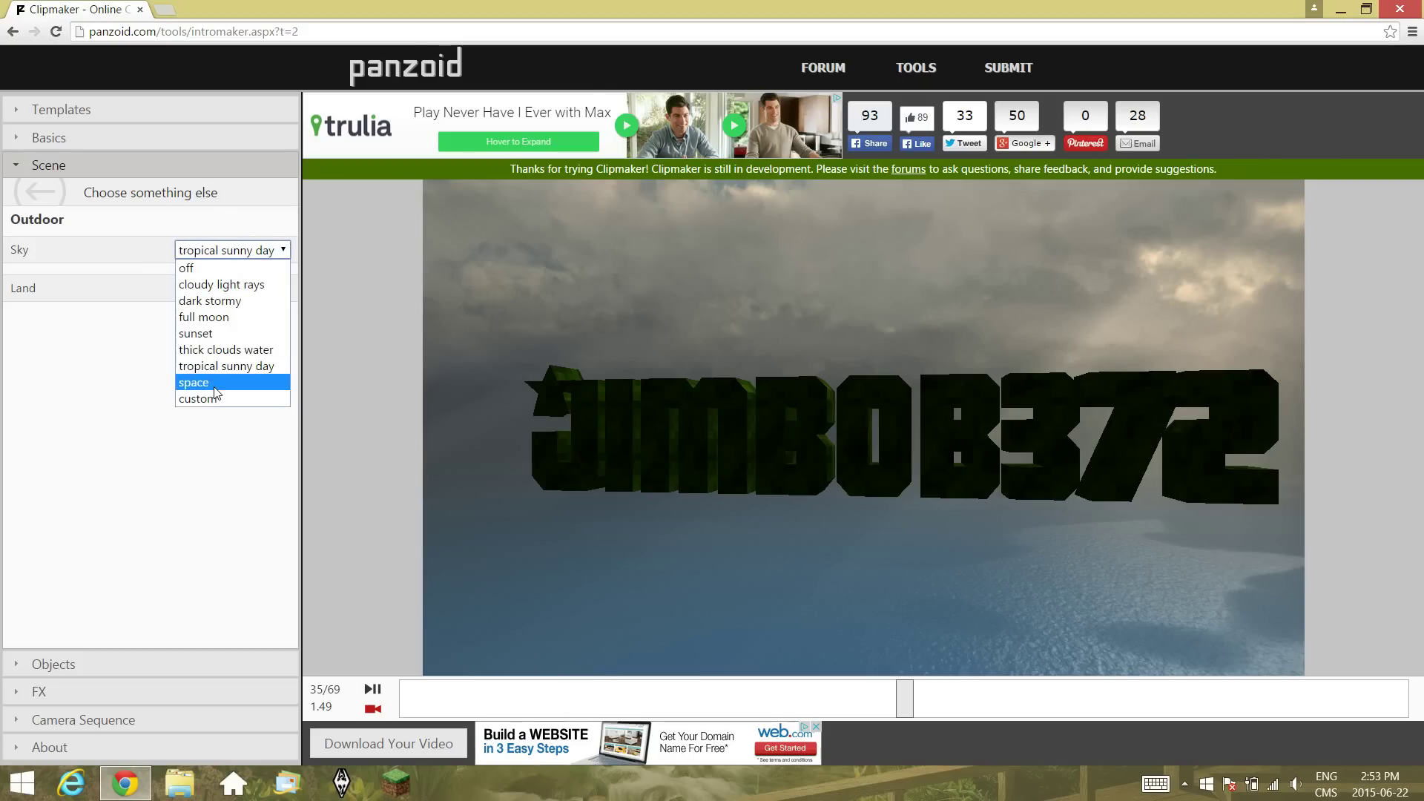
click(213, 380)
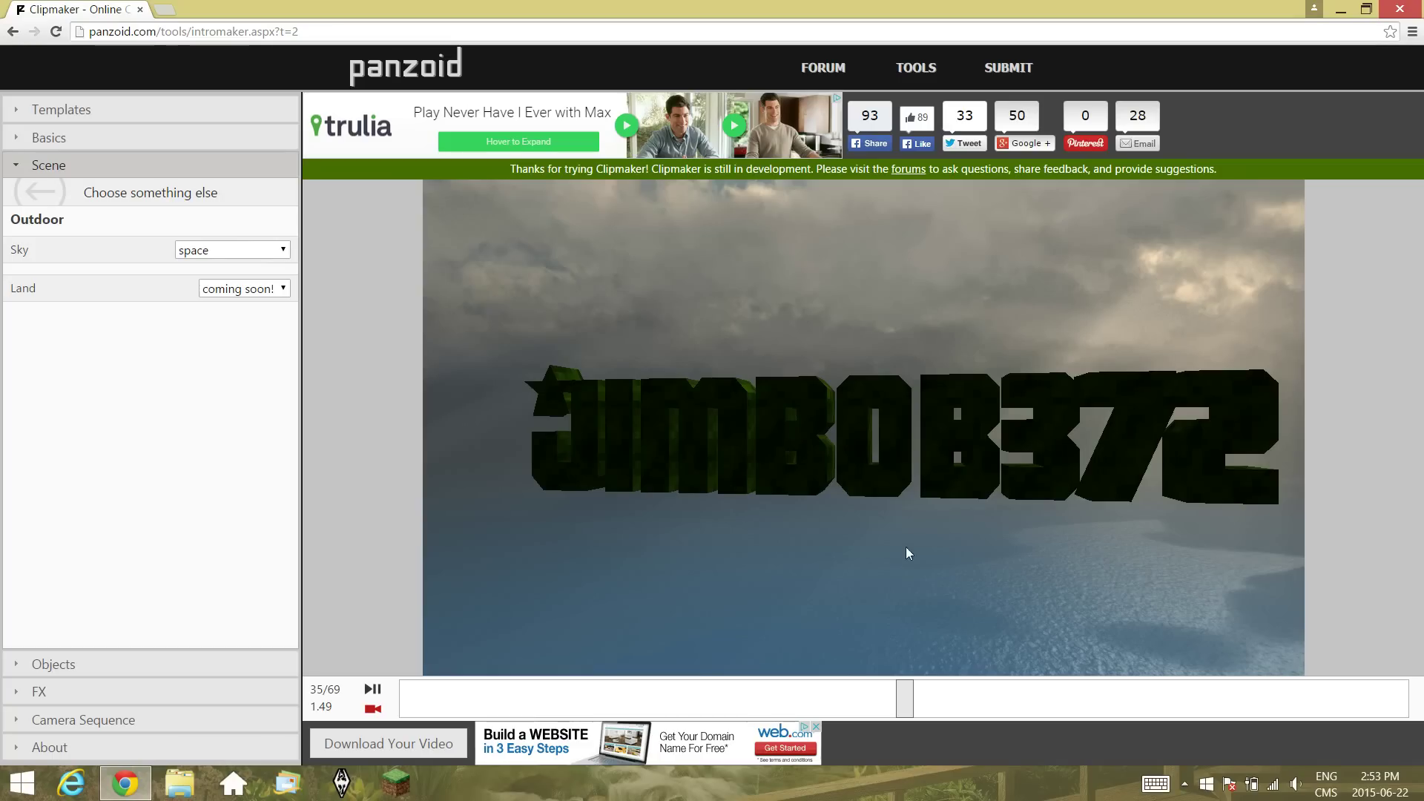
Remove the outdoor scene and preview the intro from frame 1 to frame 36.
drag(910, 704, 389, 710)
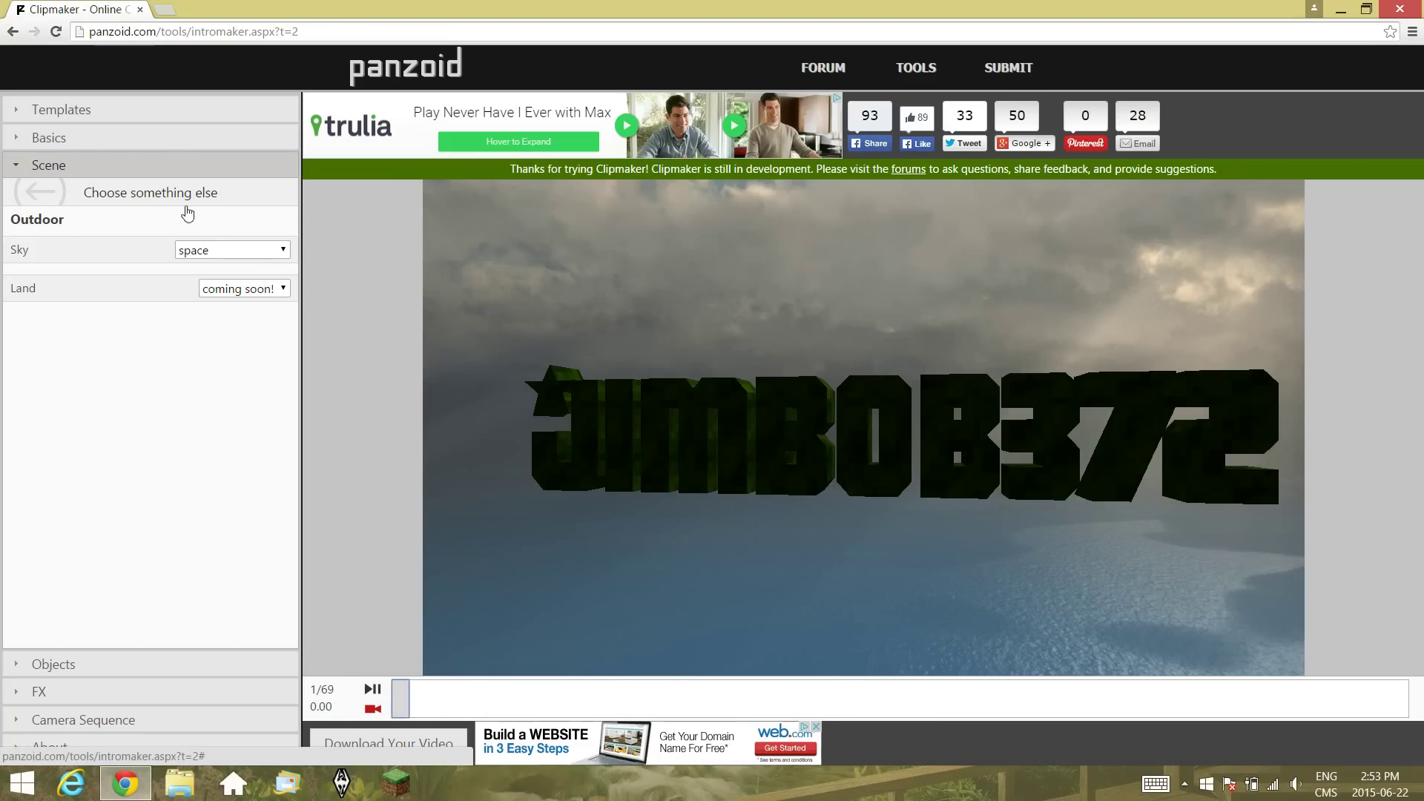
click(94, 194)
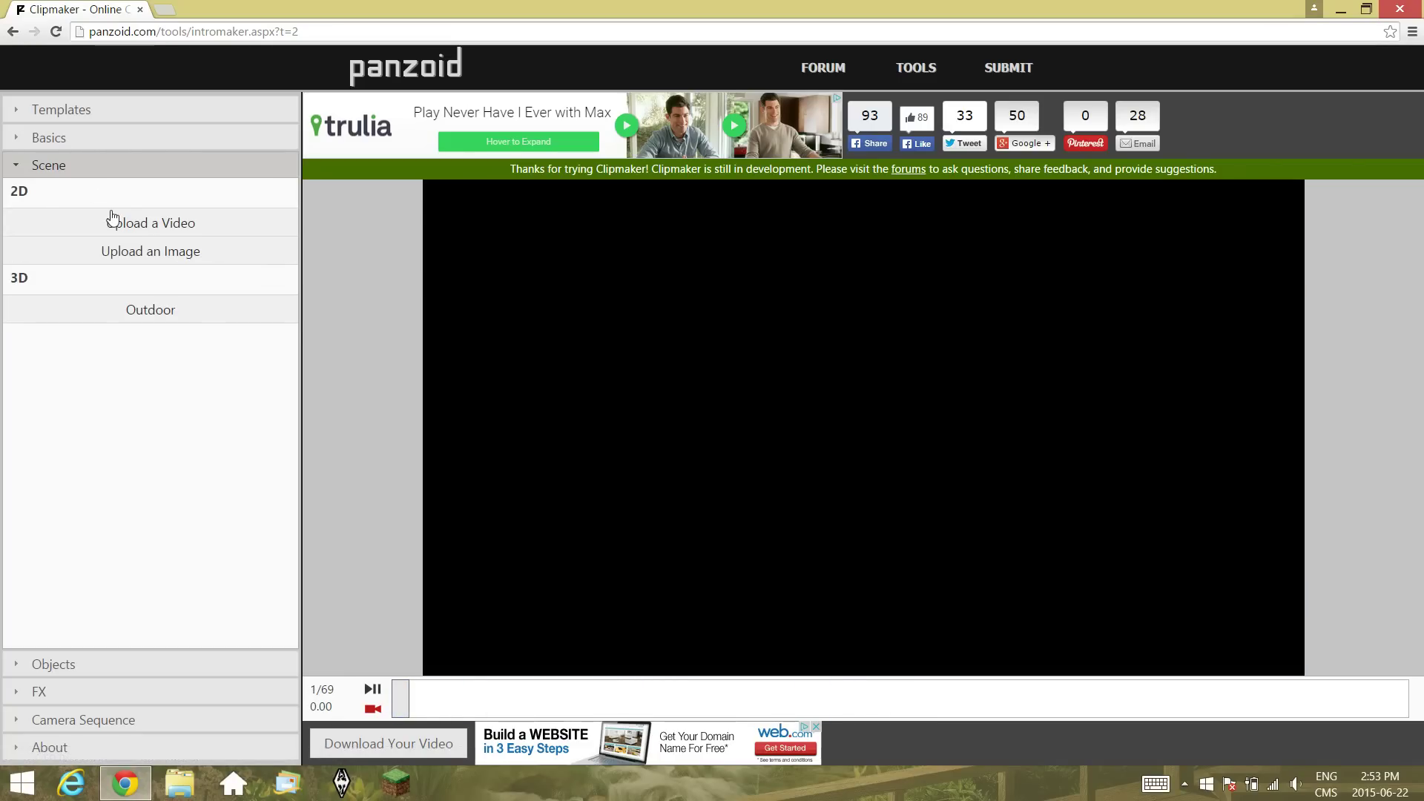
click(376, 689)
click(375, 689)
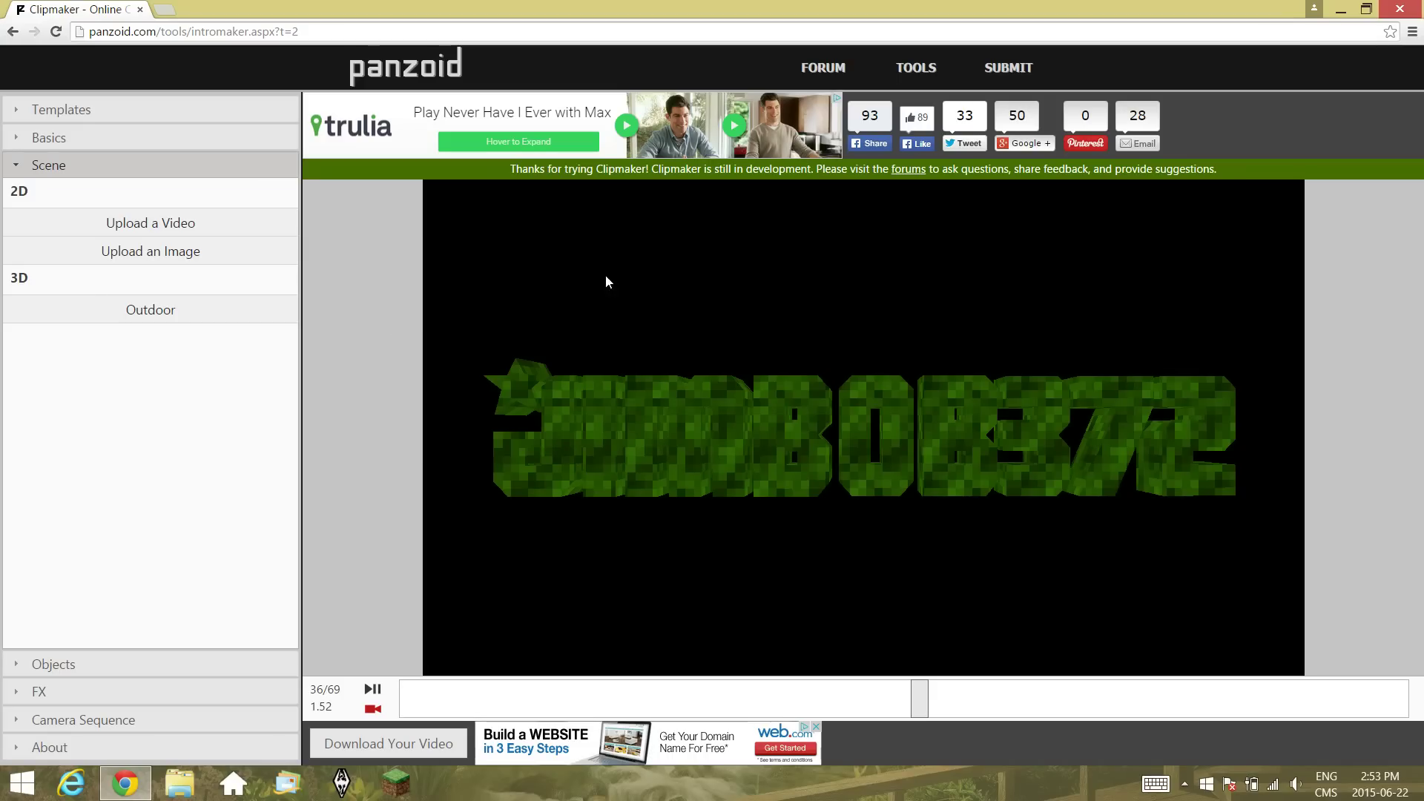
Add a second object to the intro and make it a donut shape.
click(77, 666)
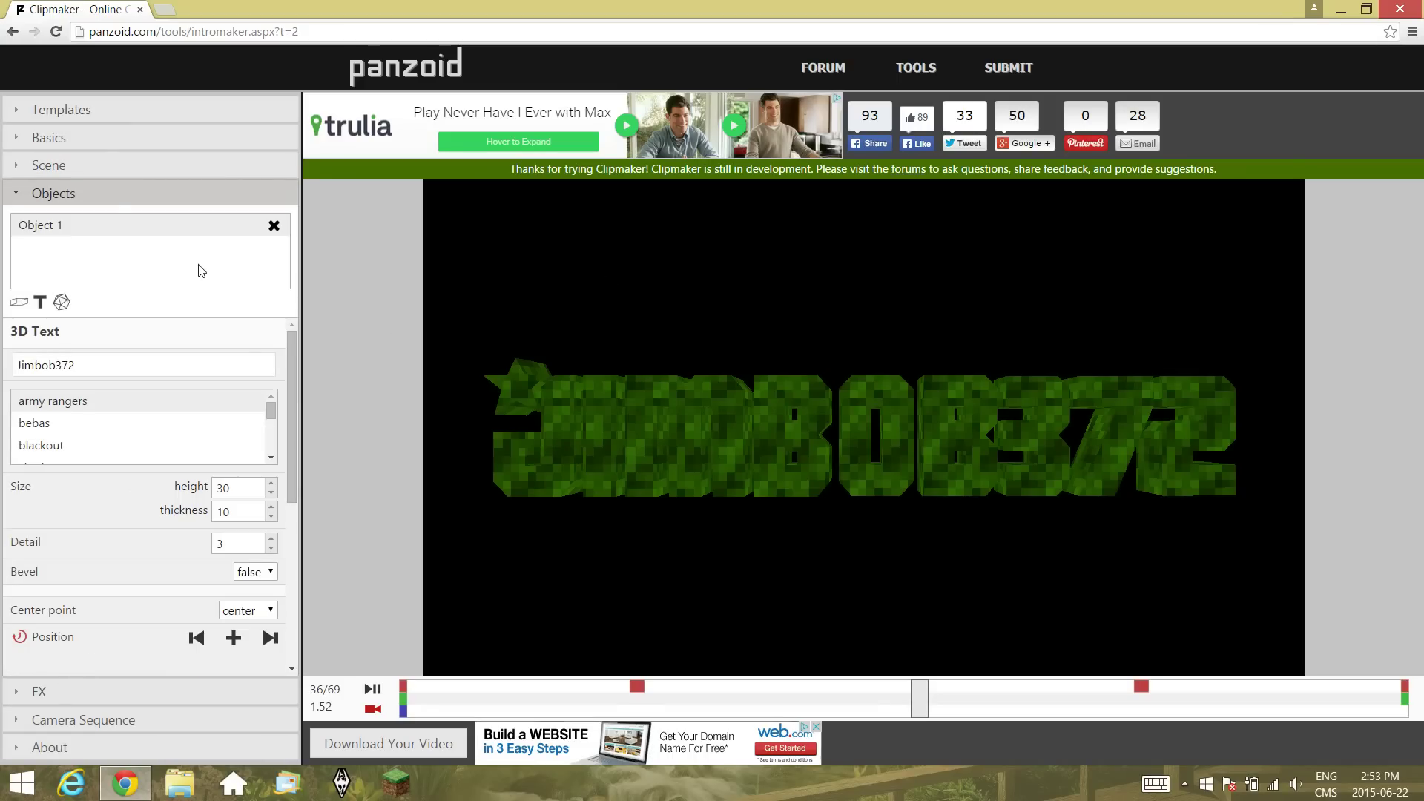
click(17, 305)
click(60, 249)
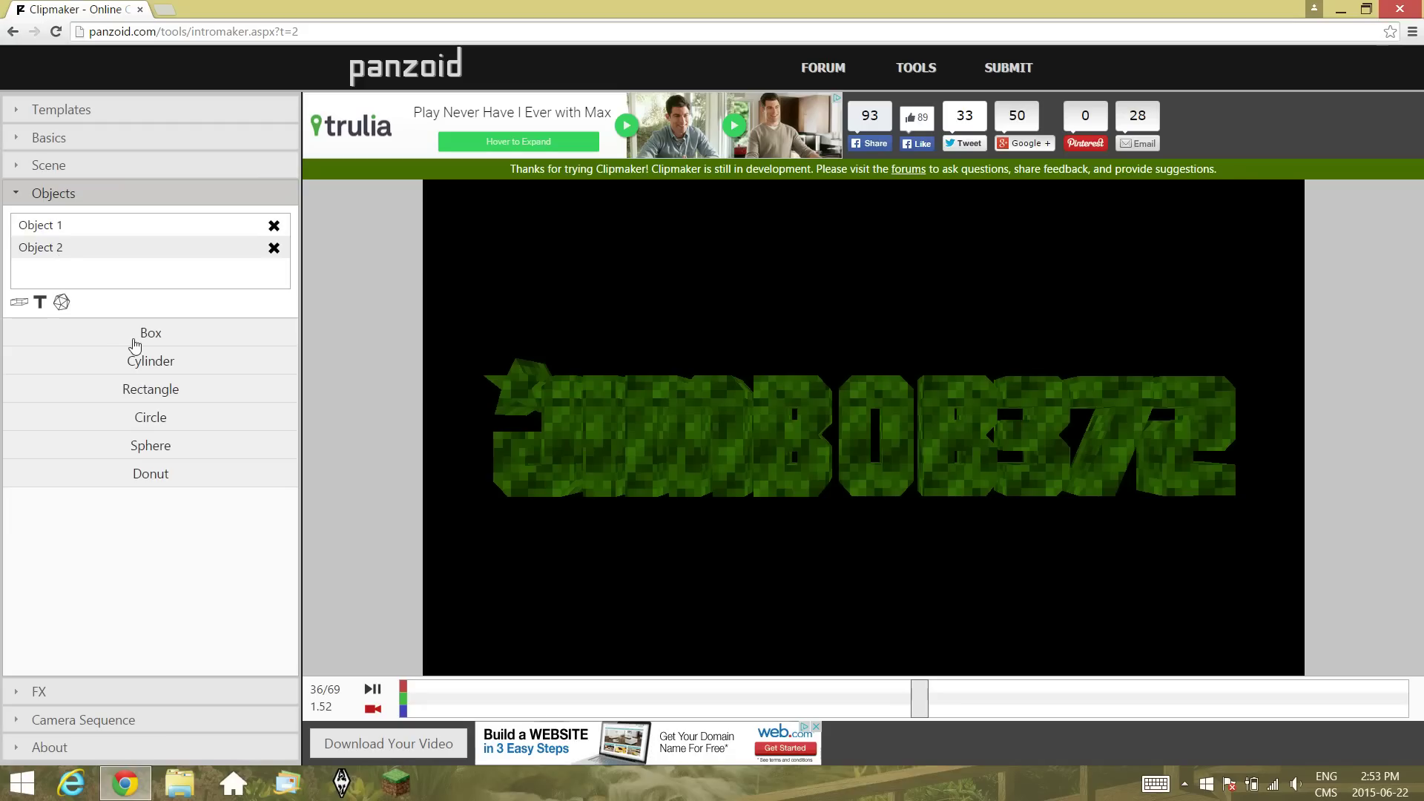
click(176, 486)
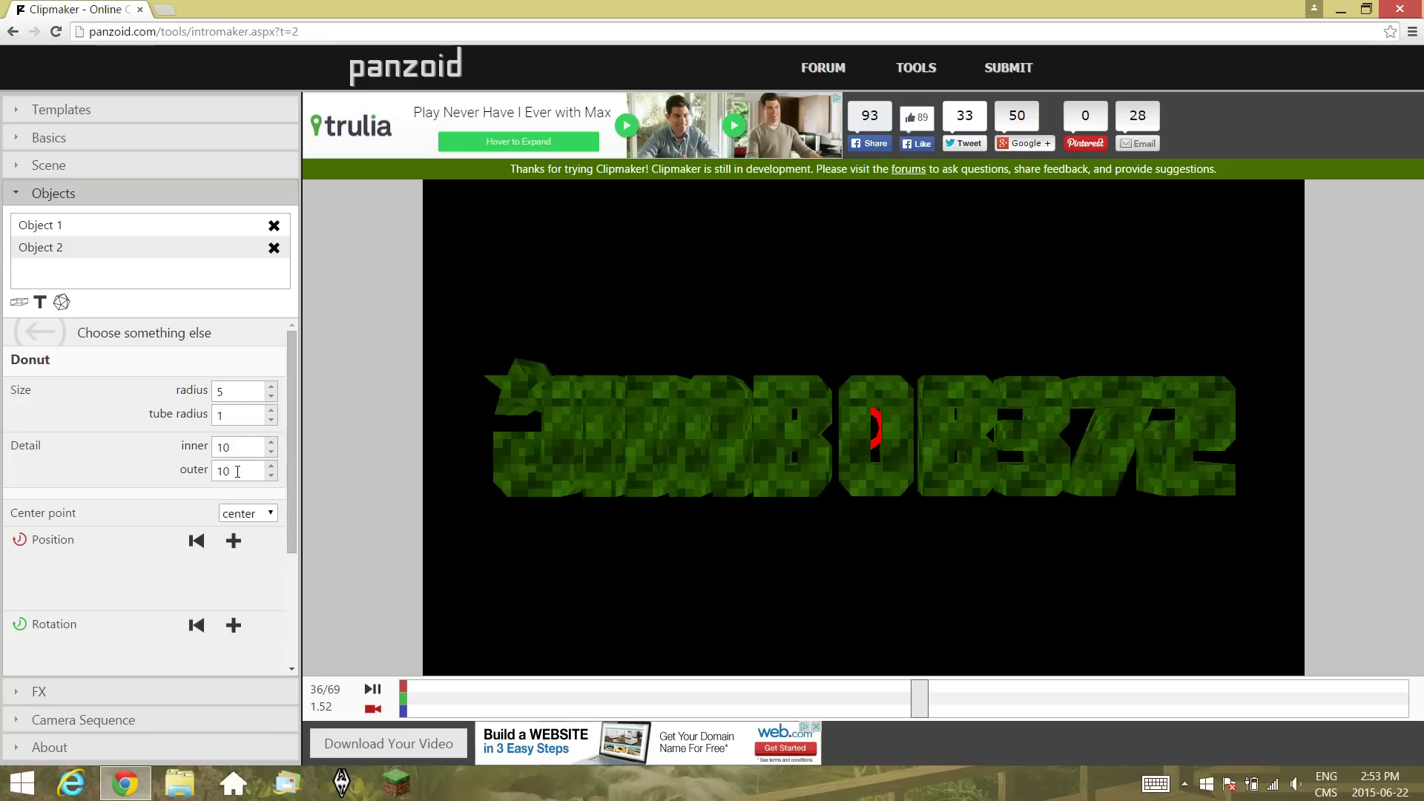
Set the donut's radius to 56 and its tube radius to 2.
click(271, 386)
drag(272, 388, 271, 387)
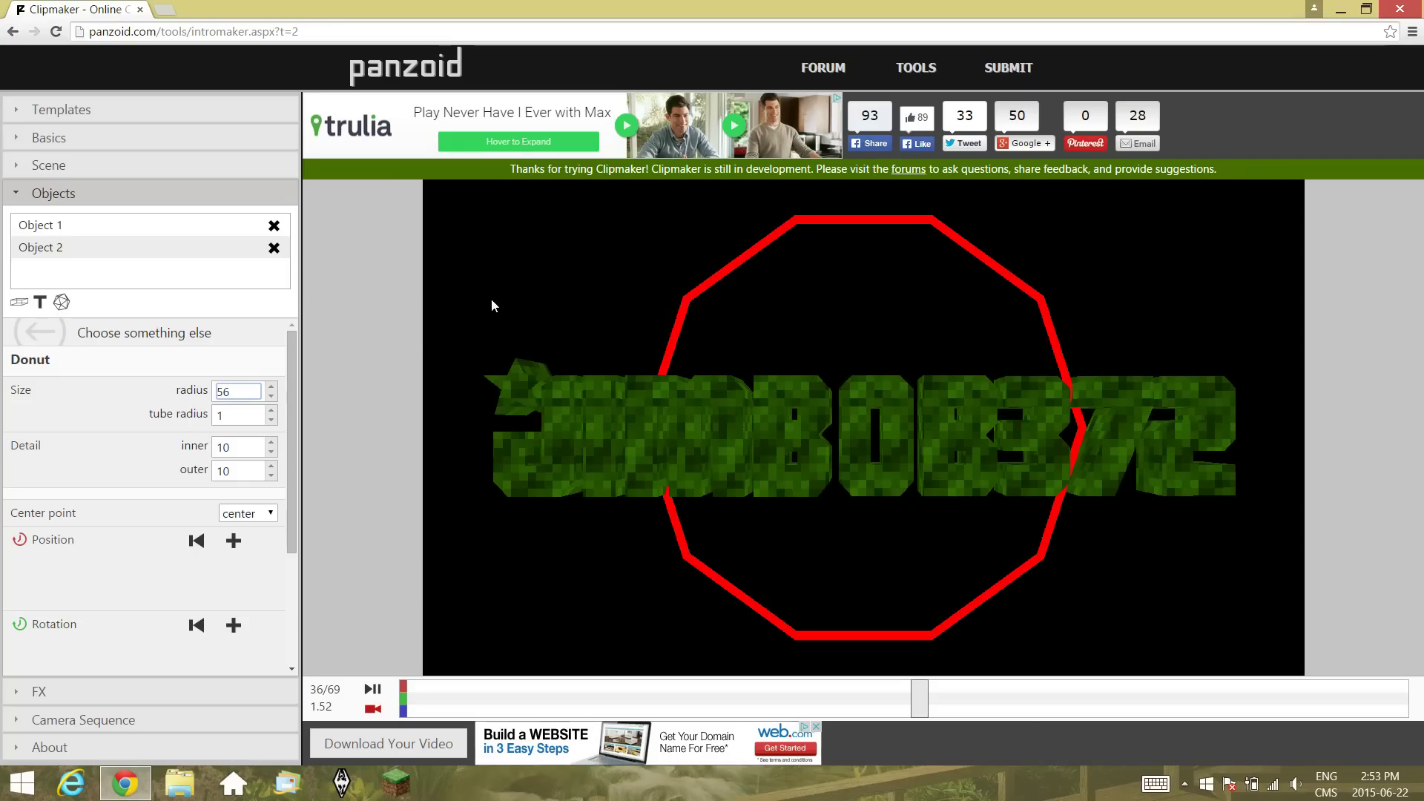
drag(275, 405, 276, 416)
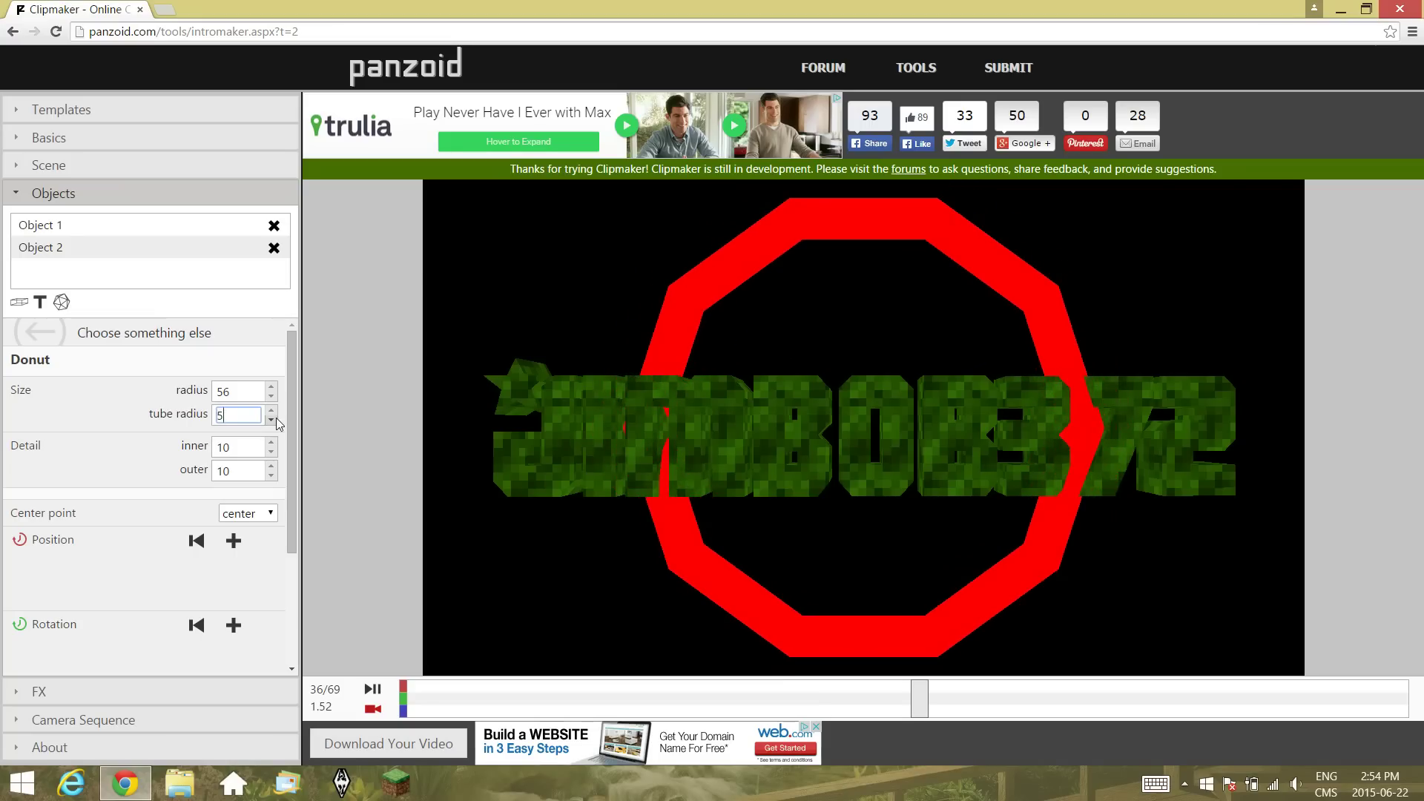
key(ctrl+a)
text(2)
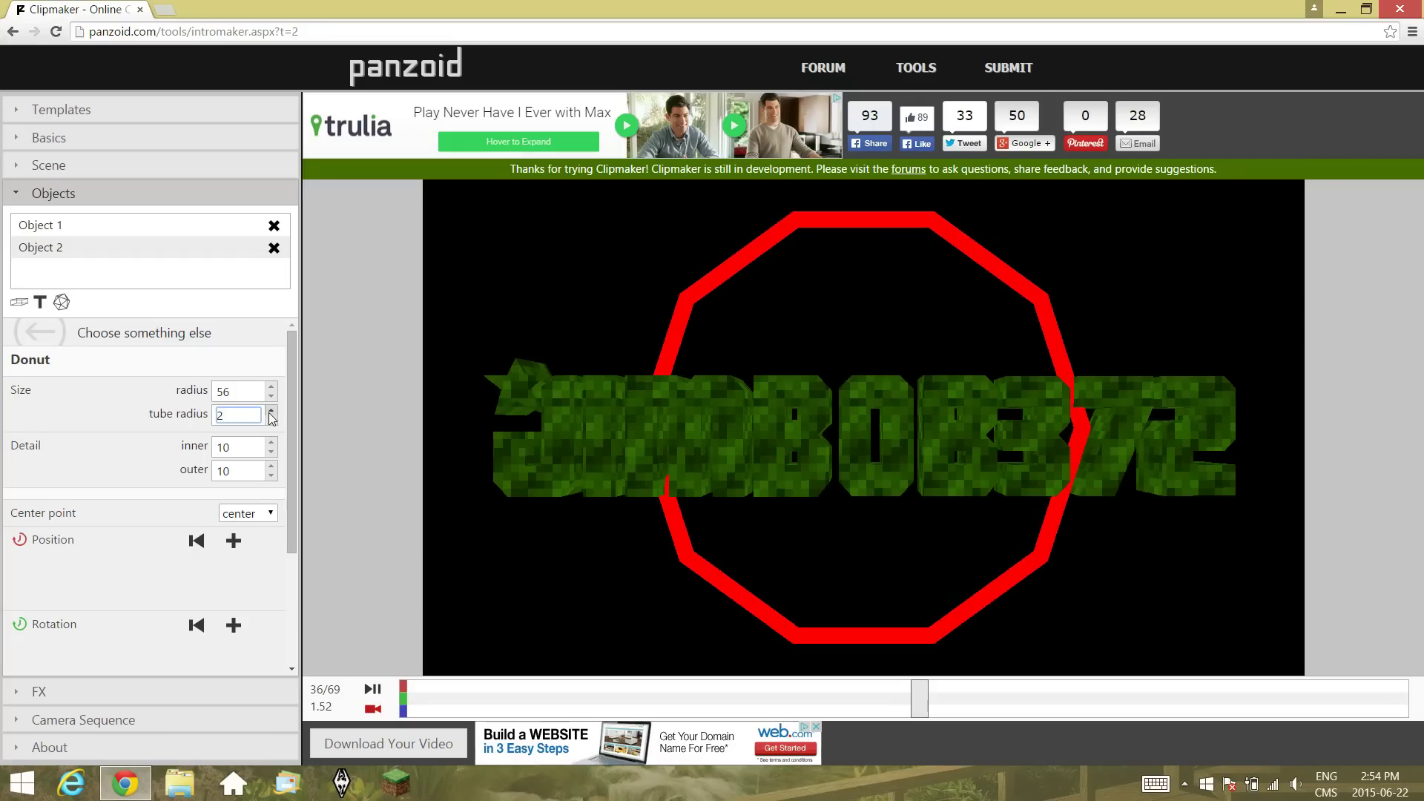
Change the donut's appearance from a single color to pixelated.
scroll(269, 418, down, 3)
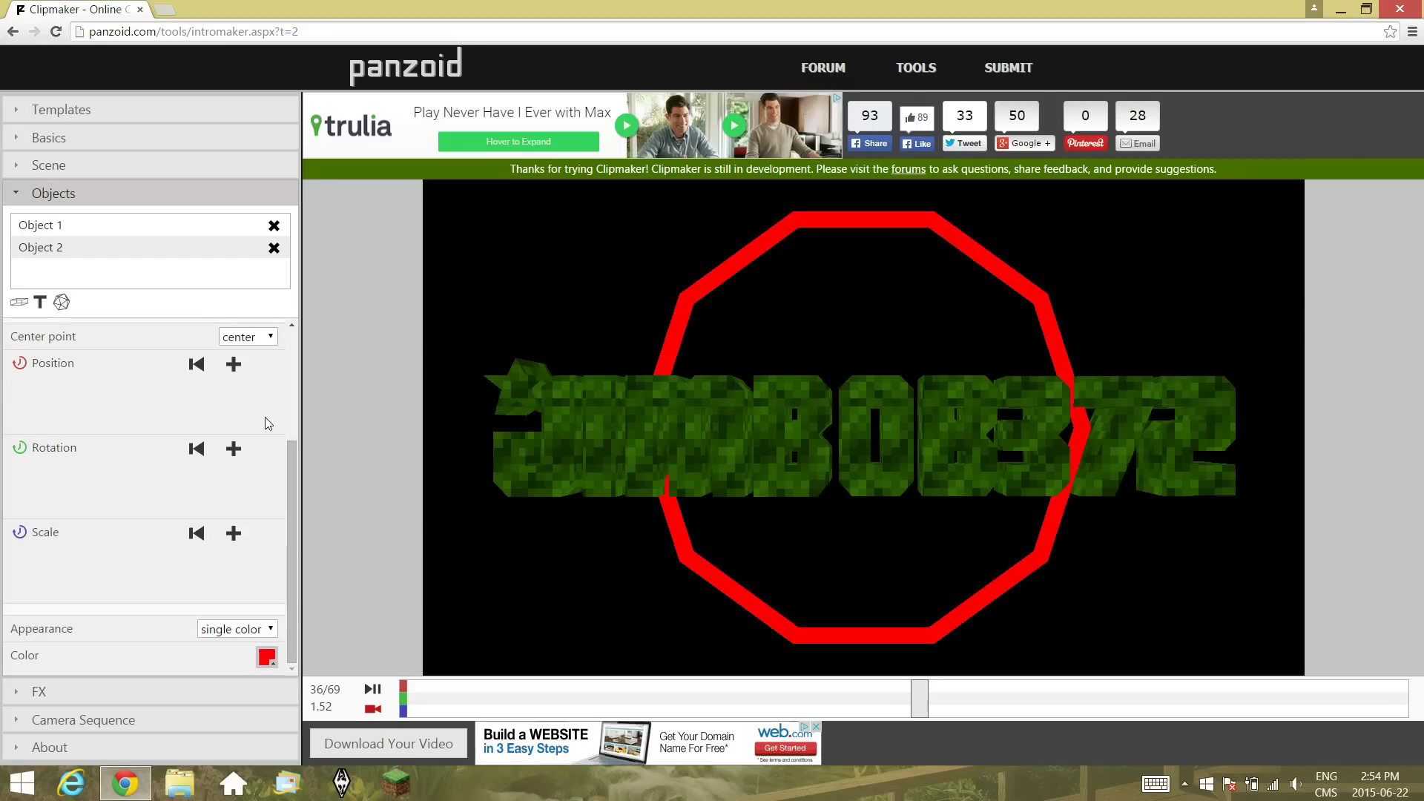
click(267, 636)
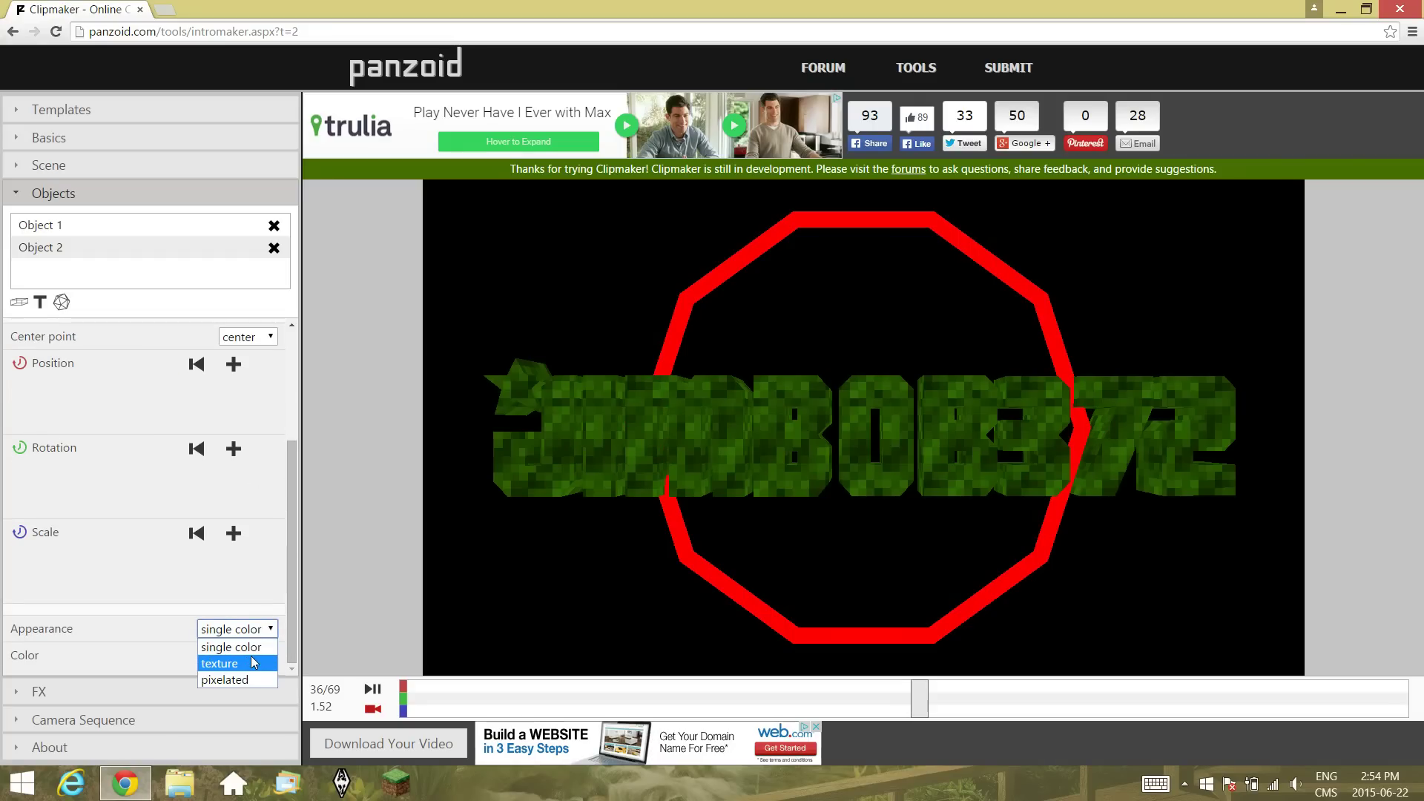
click(251, 680)
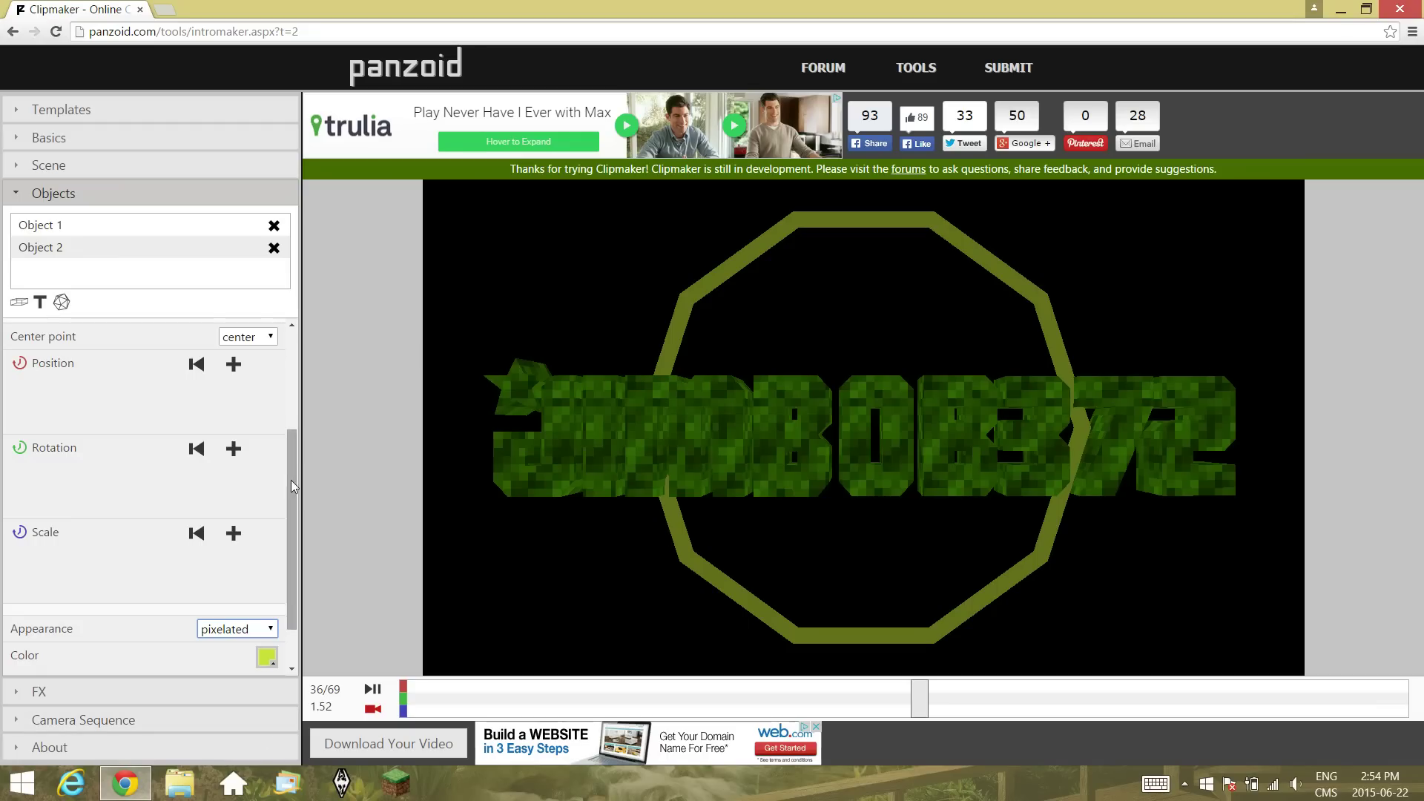
drag(296, 473, 341, 571)
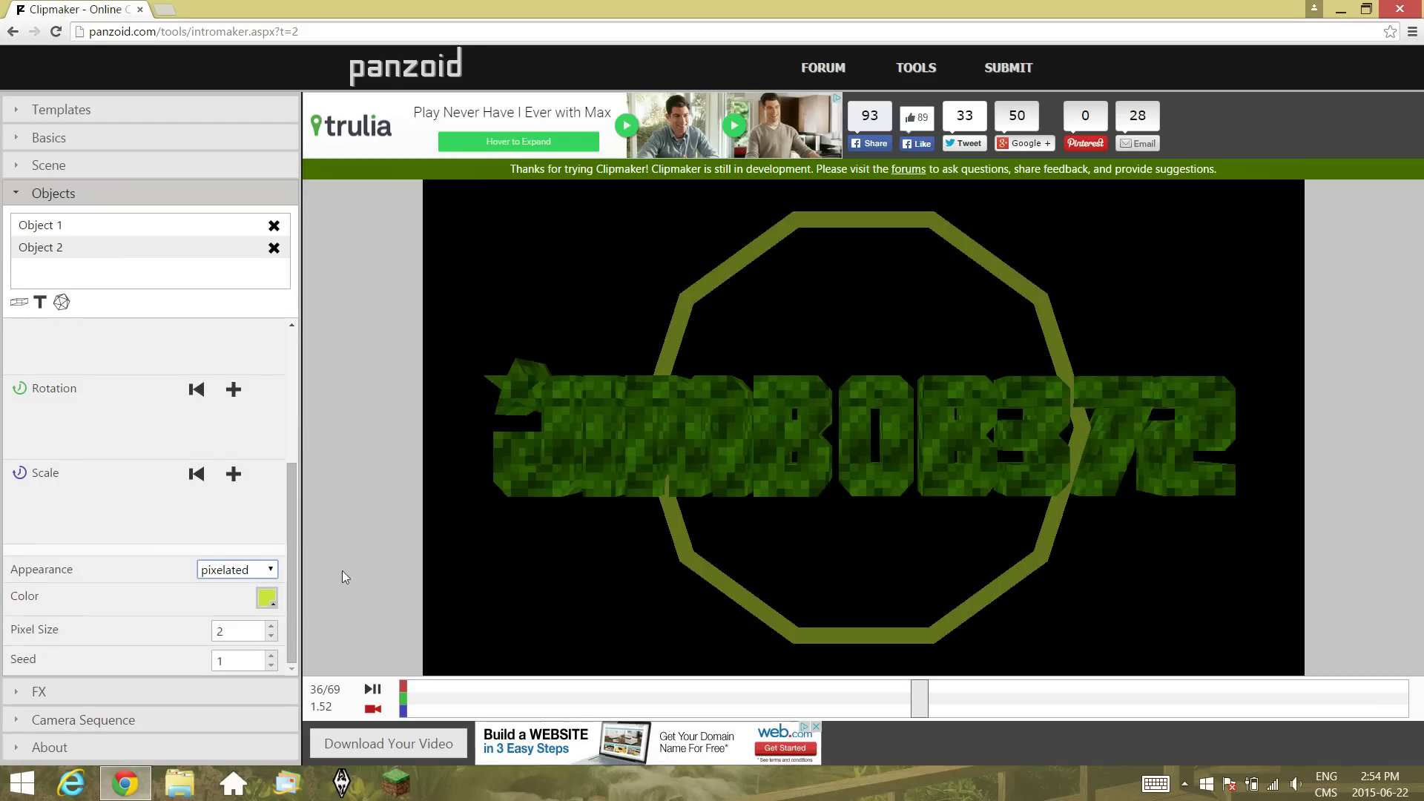
Play the intro with the pixelated donut and pause it at frame 37.
click(369, 689)
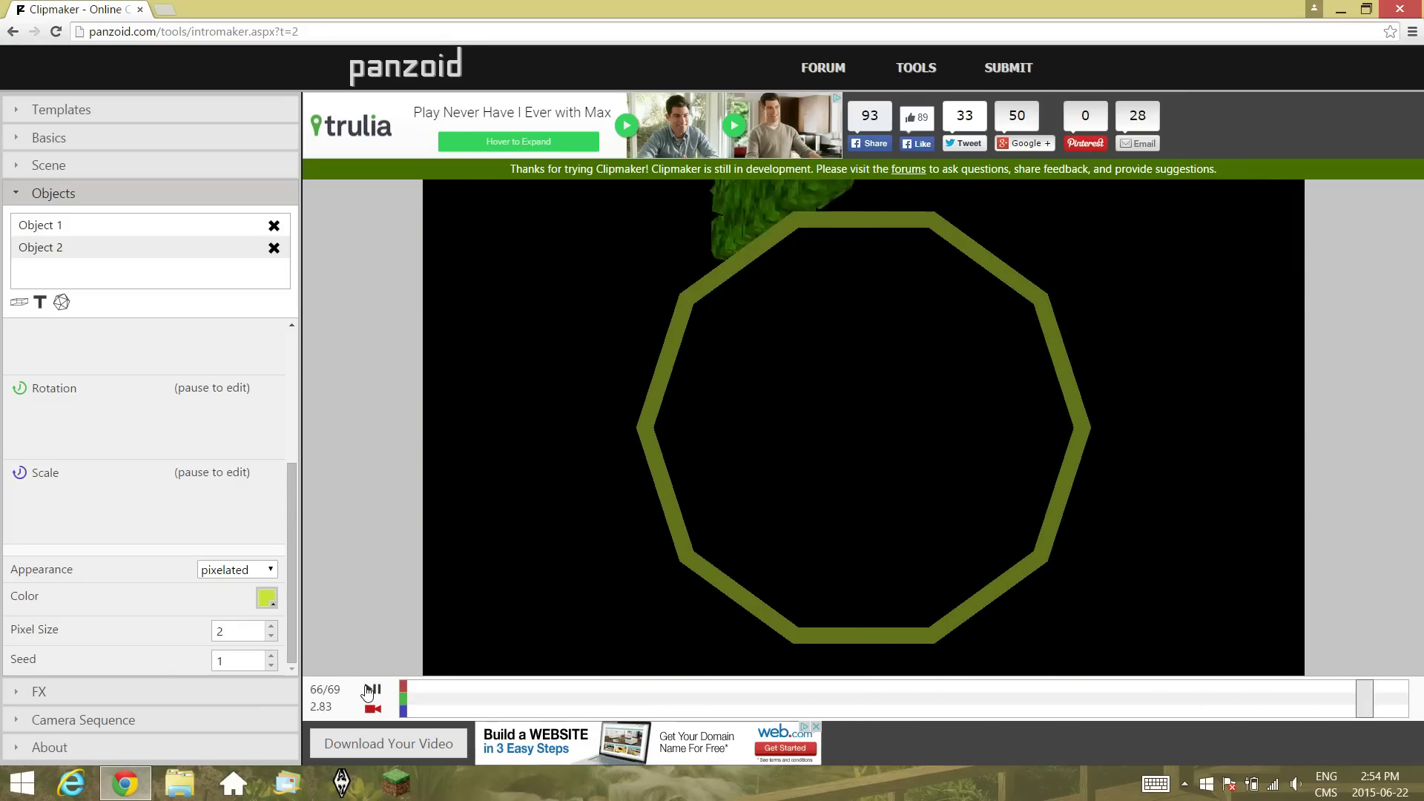
click(368, 692)
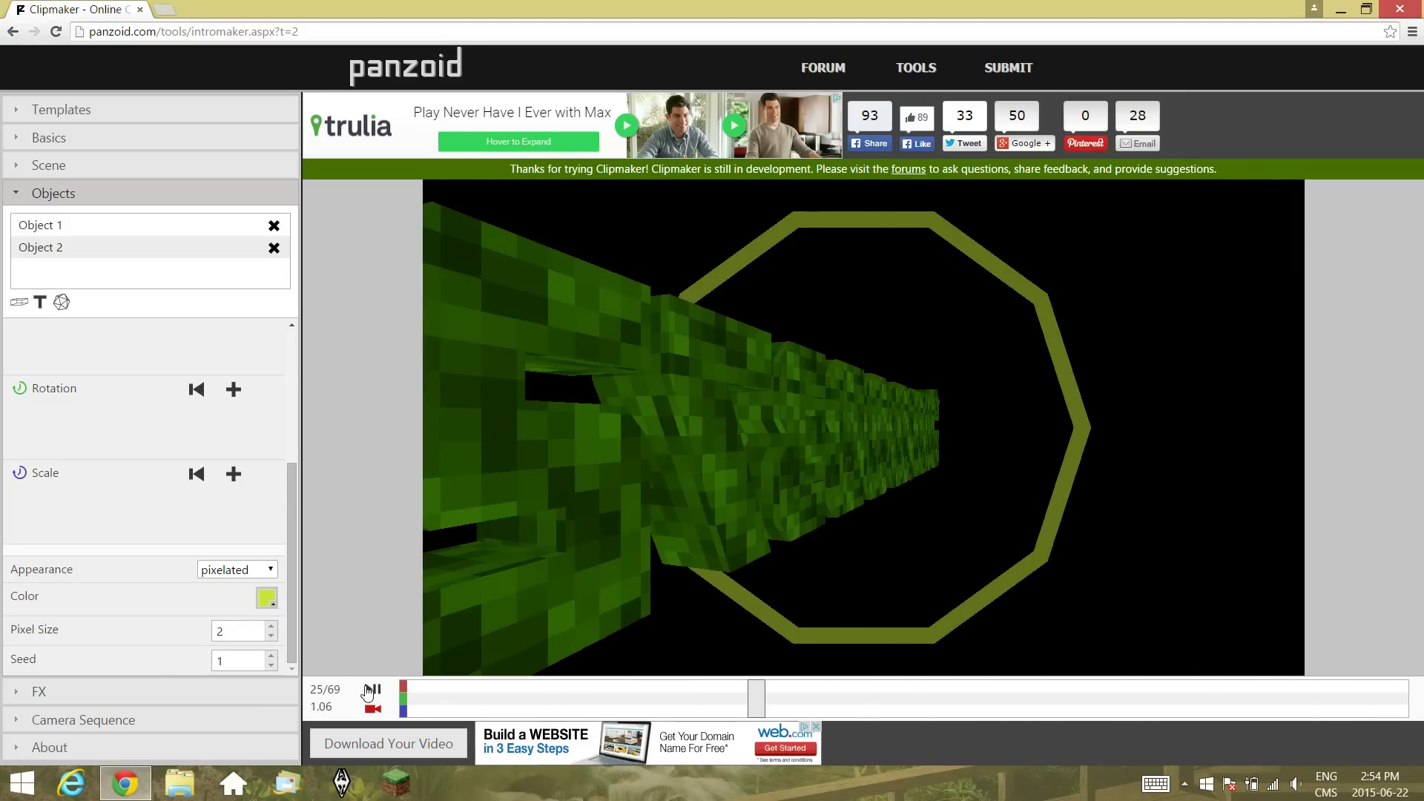
click(369, 692)
click(368, 692)
click(369, 692)
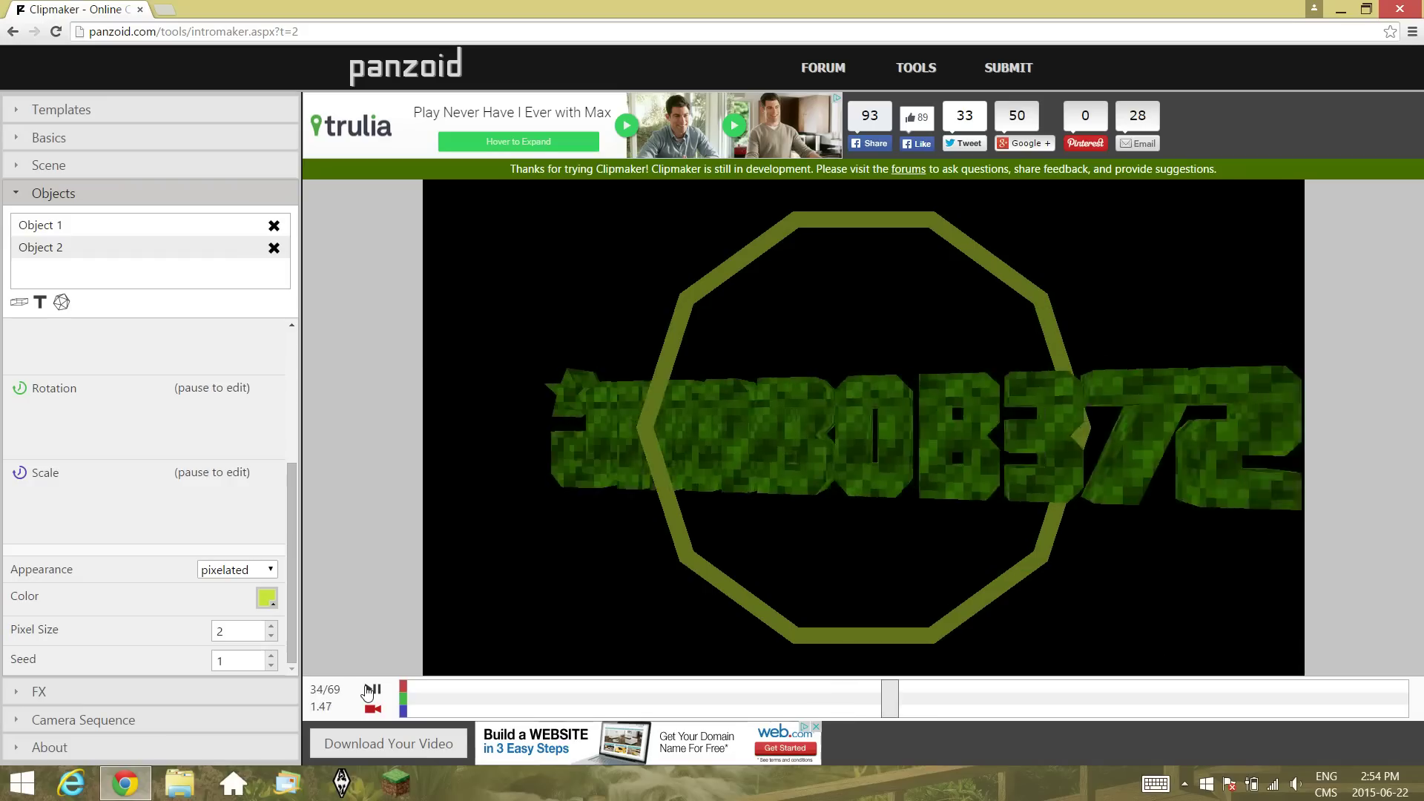
click(369, 692)
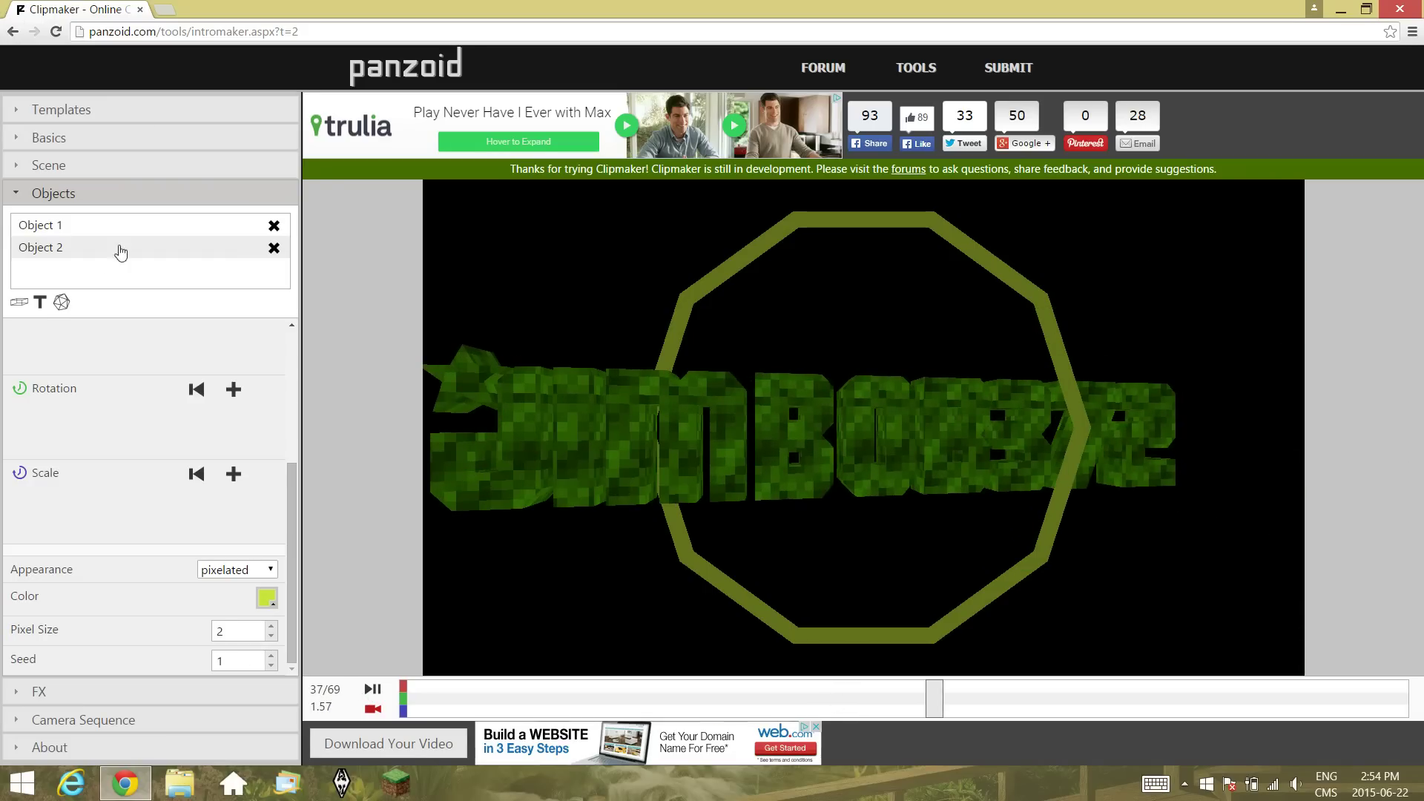
Leave the template project, start a new one from scratch in camera view, and return the timeline to frame 1 after a brief playback.
click(12, 32)
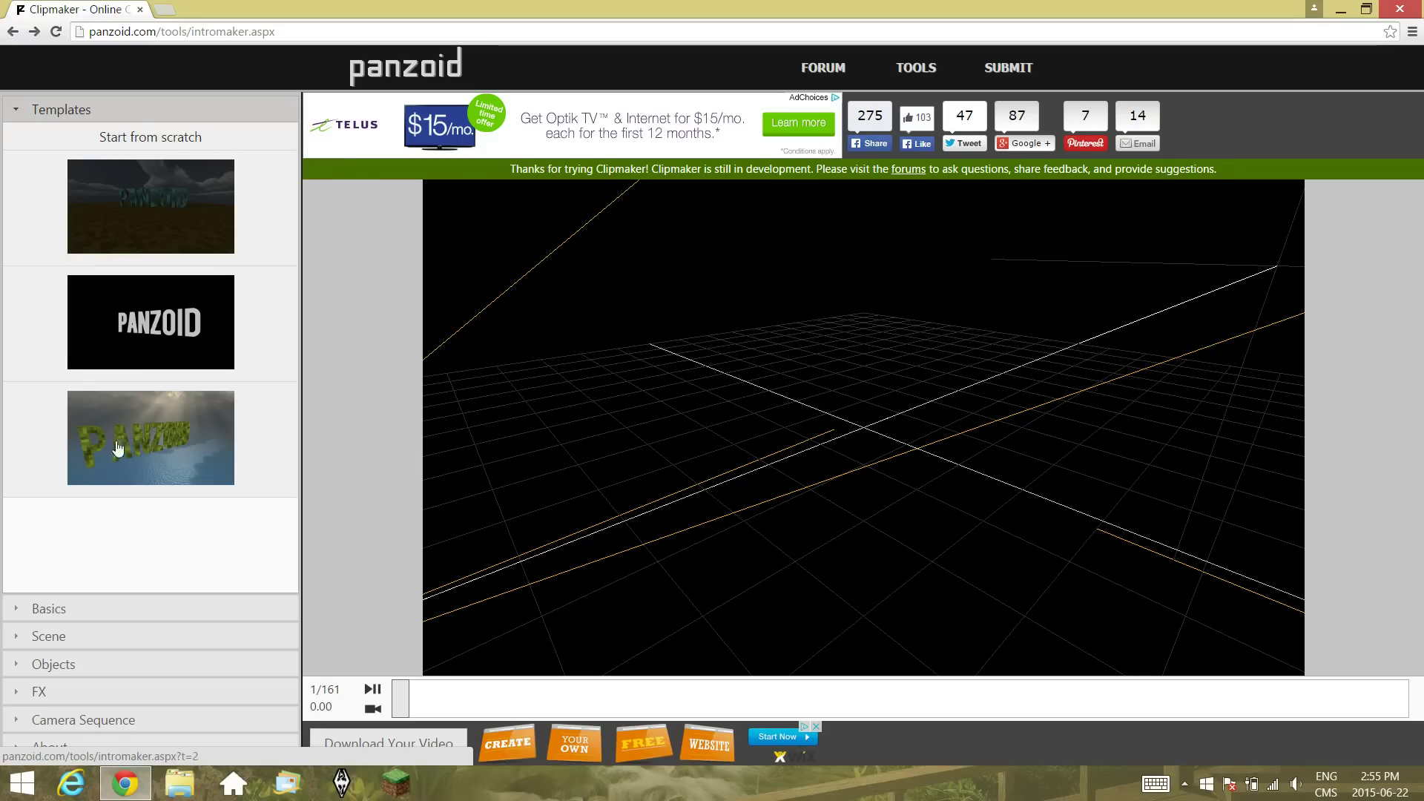
click(141, 138)
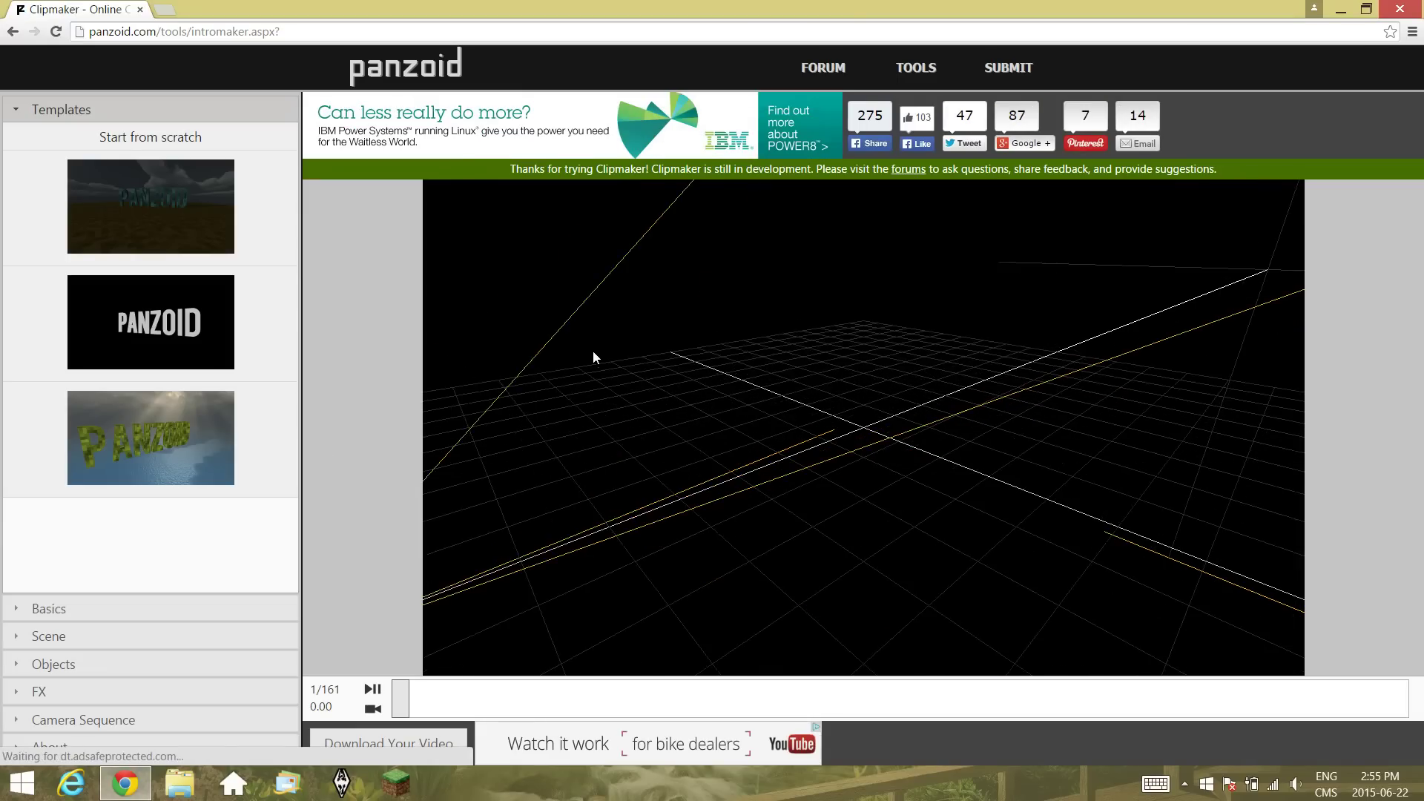
click(373, 710)
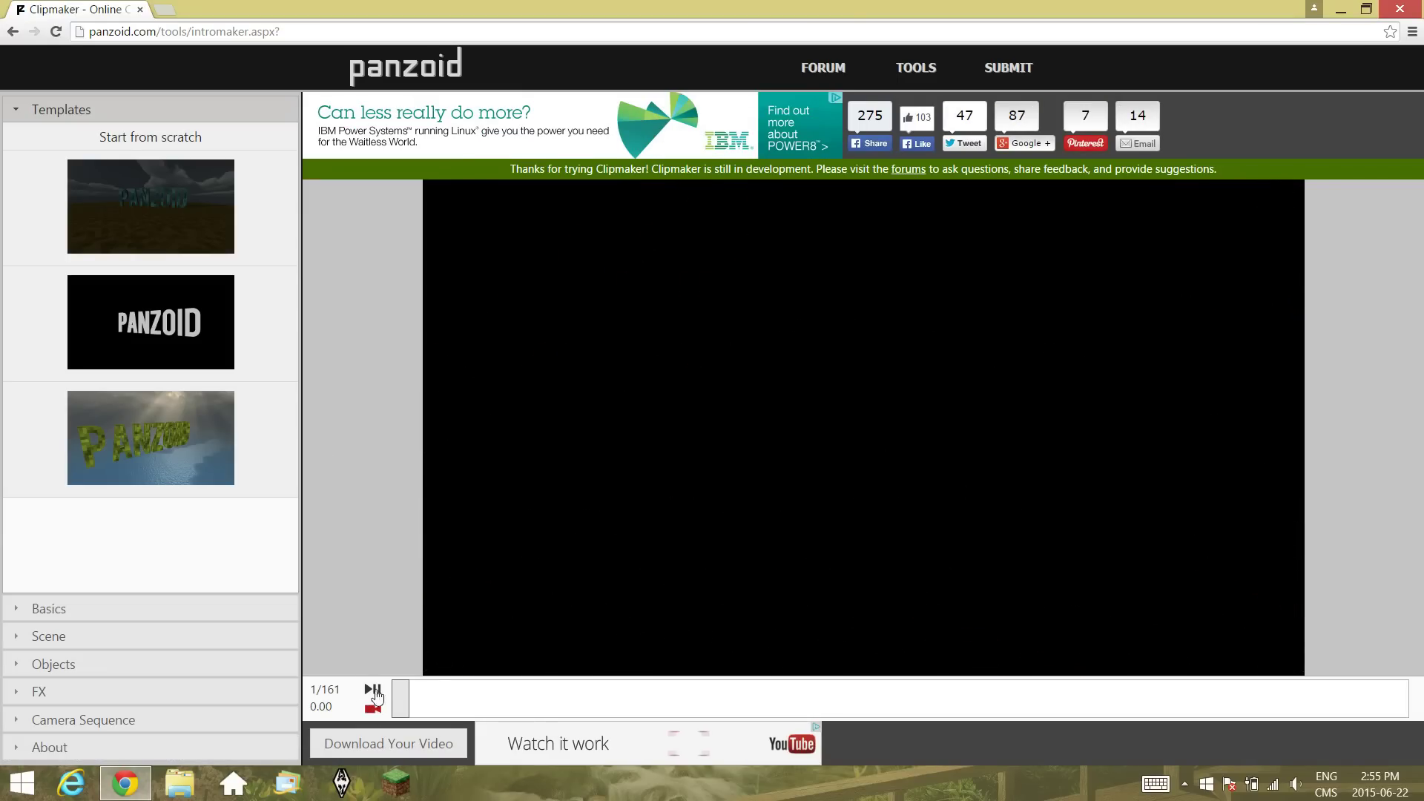
click(373, 691)
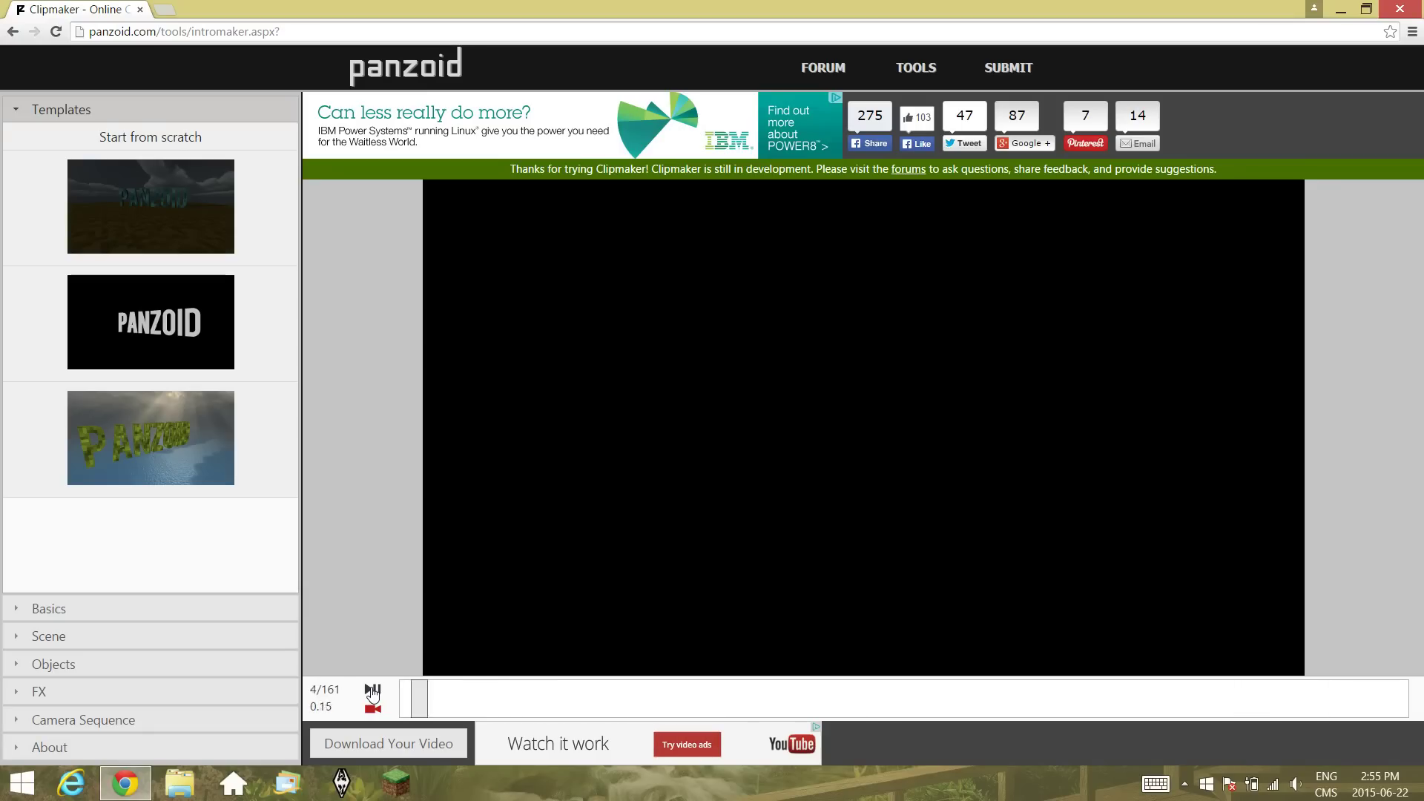
drag(466, 688, 400, 695)
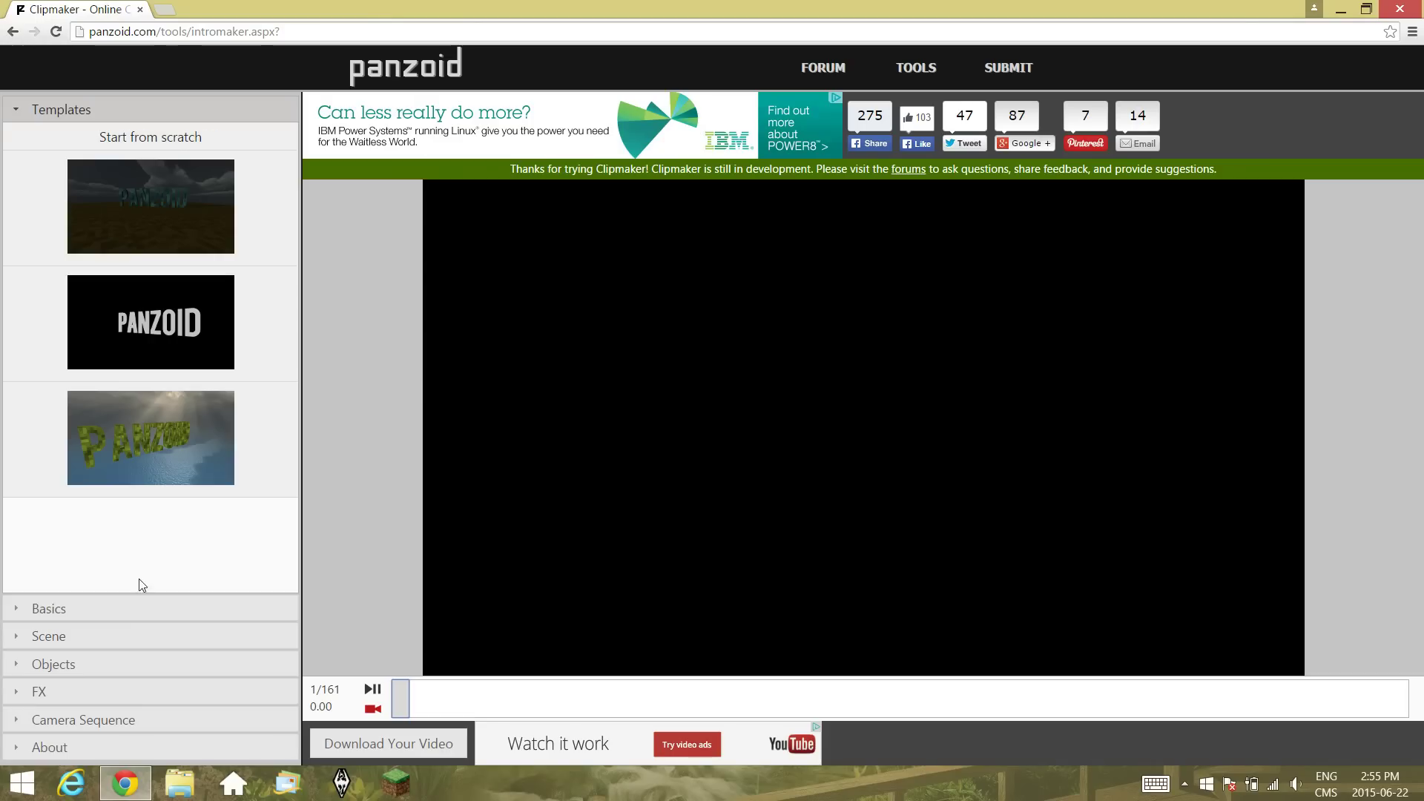
Try changing the new clip's length in seconds.
click(124, 618)
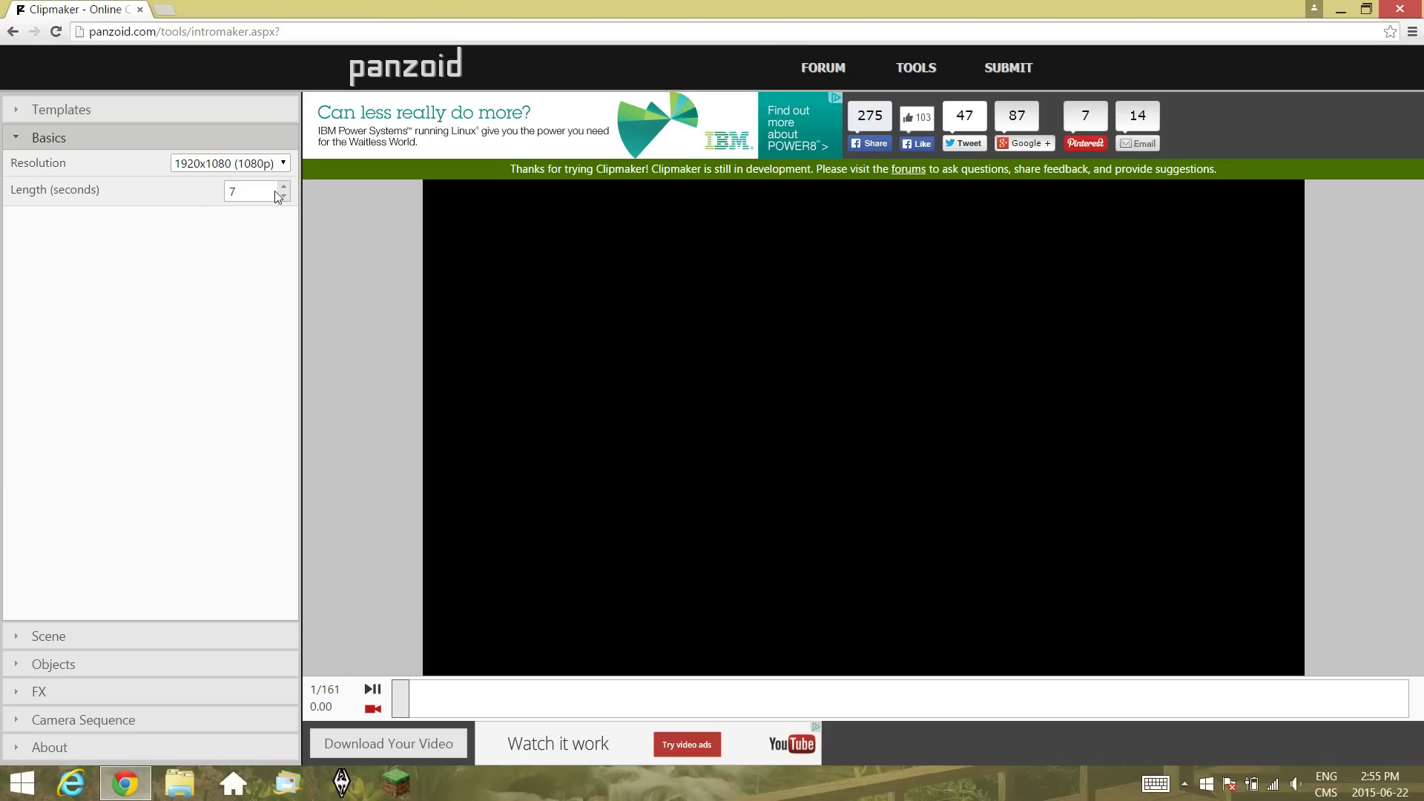
key(Tab)
text(23)
click(285, 196)
drag(286, 197, 282, 179)
click(284, 183)
Examine the resolutions offered for the clip.
click(225, 255)
click(258, 164)
click(259, 164)
click(258, 164)
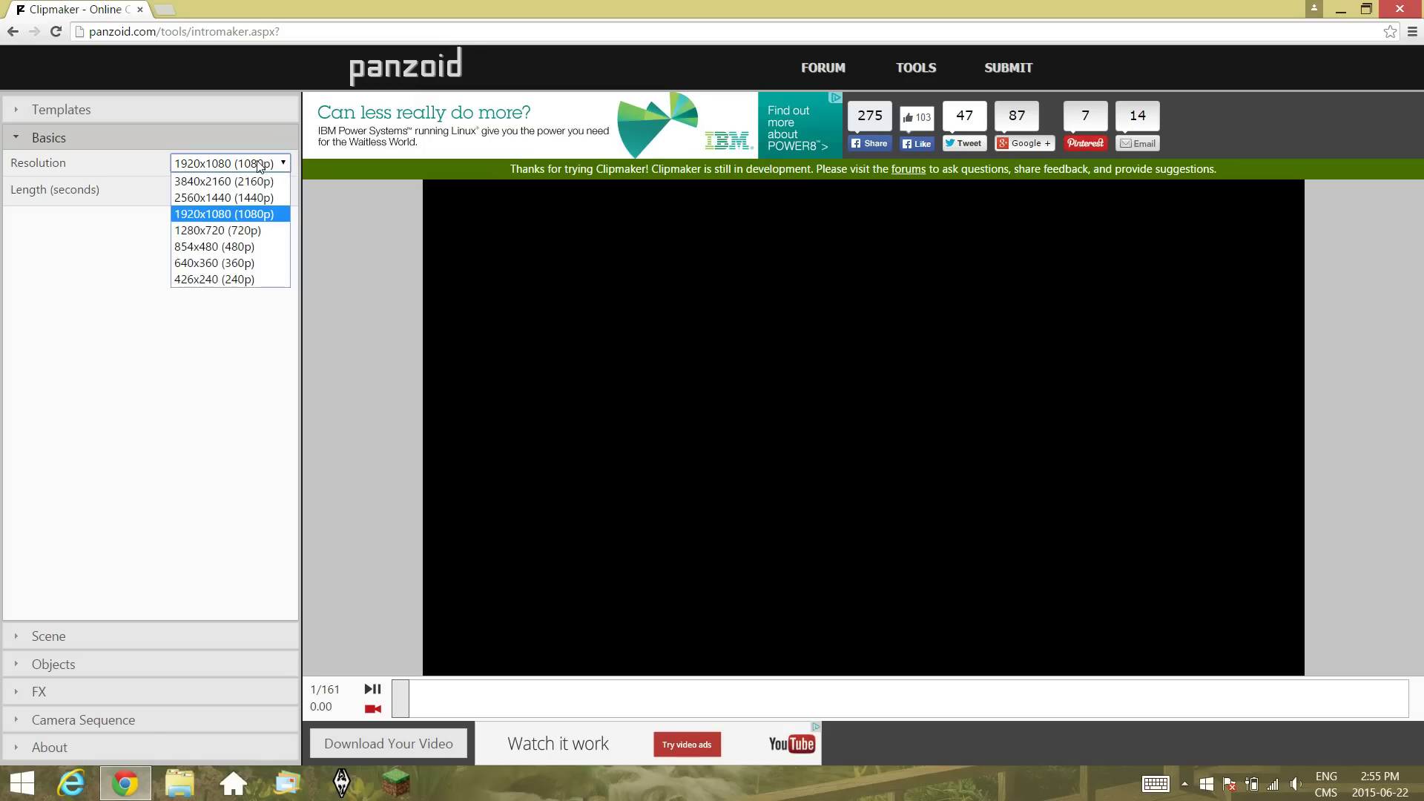
click(259, 164)
click(261, 169)
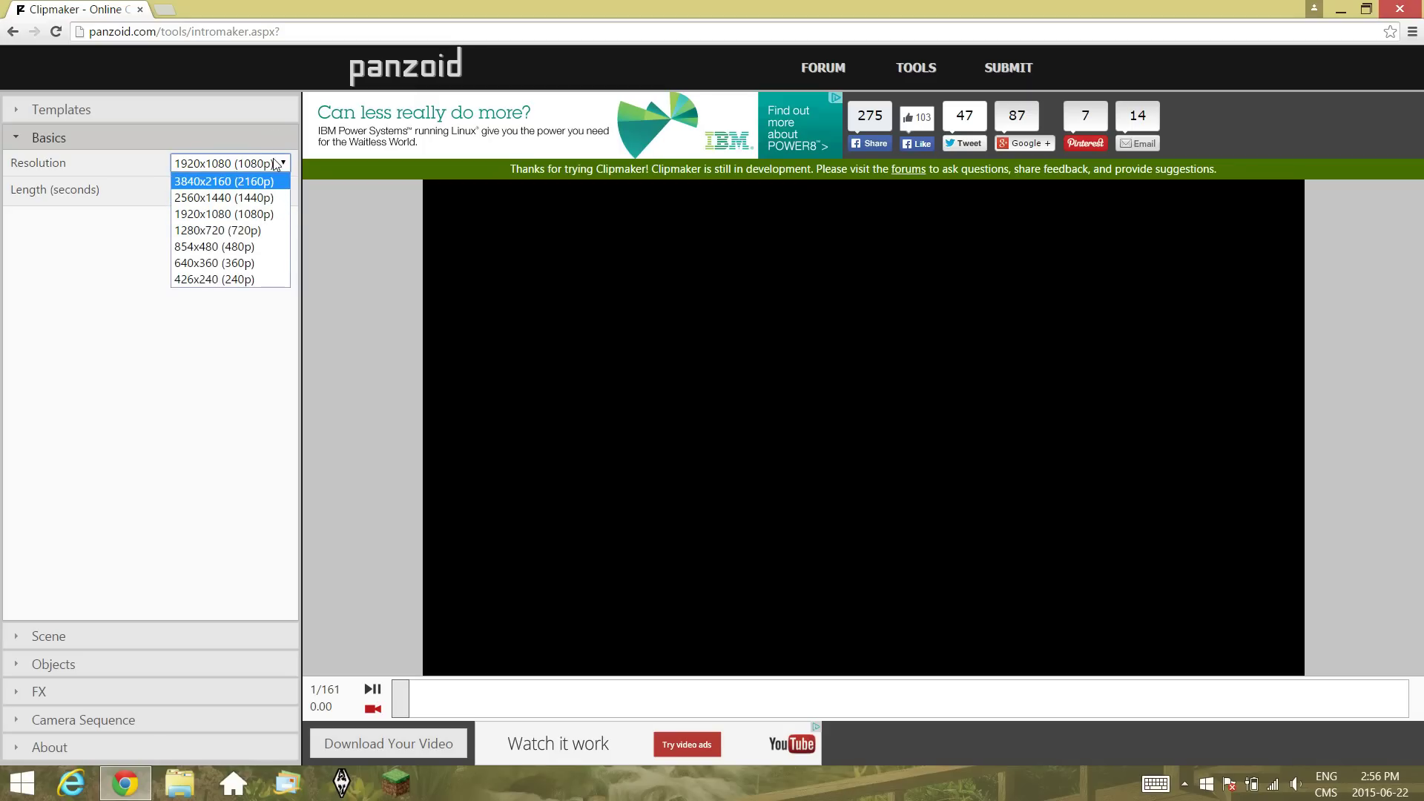
click(275, 164)
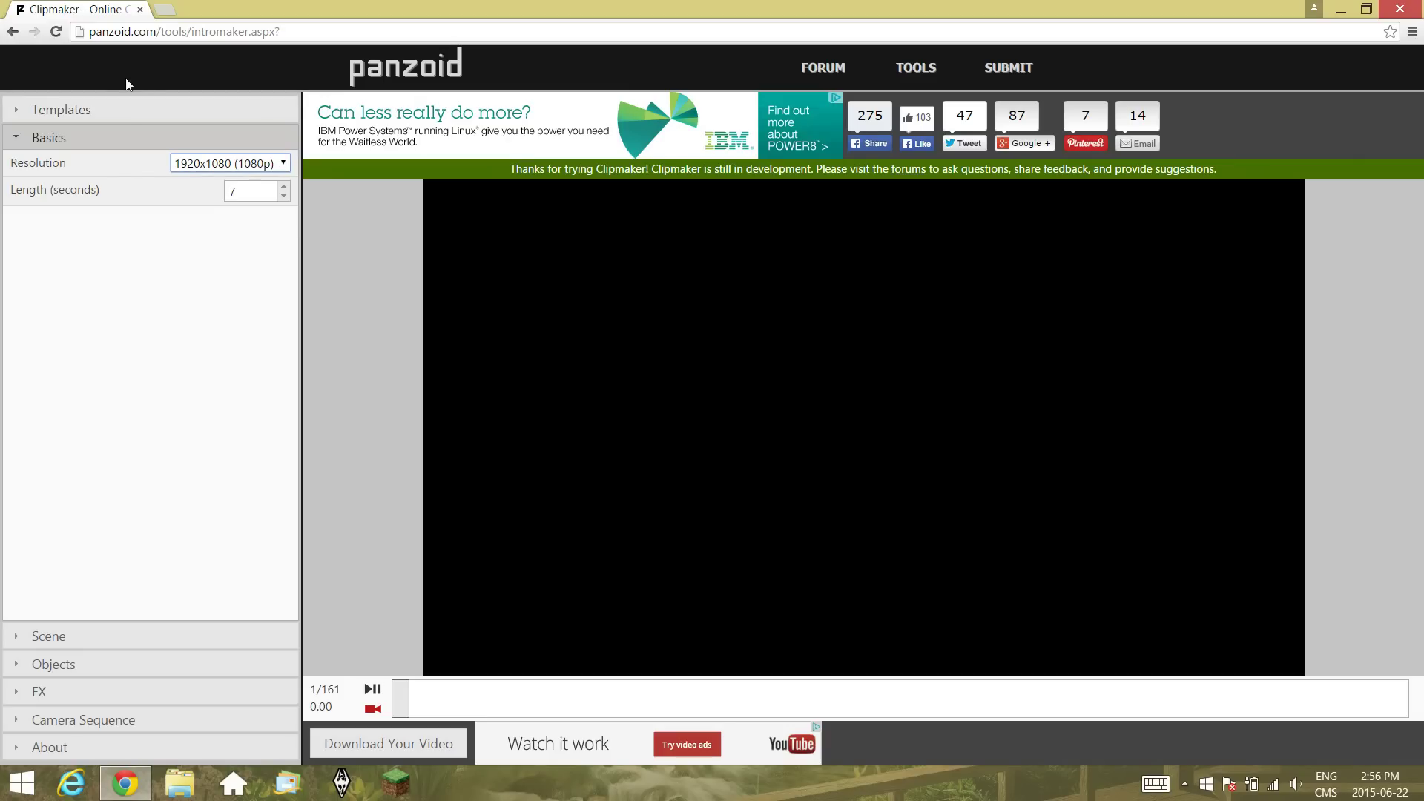
Review the templates, the basic settings and the 2D and 3D options for the scene.
click(127, 111)
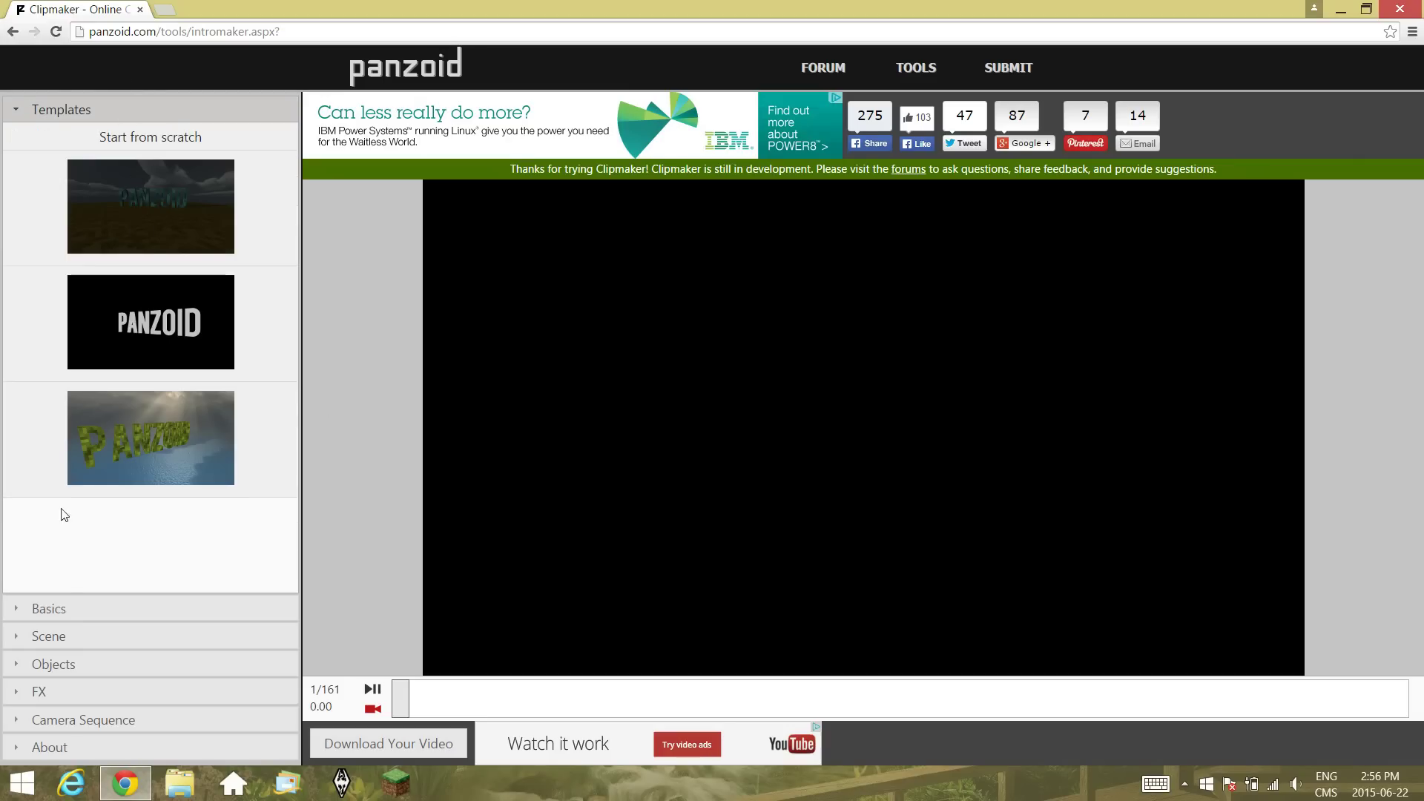
click(87, 603)
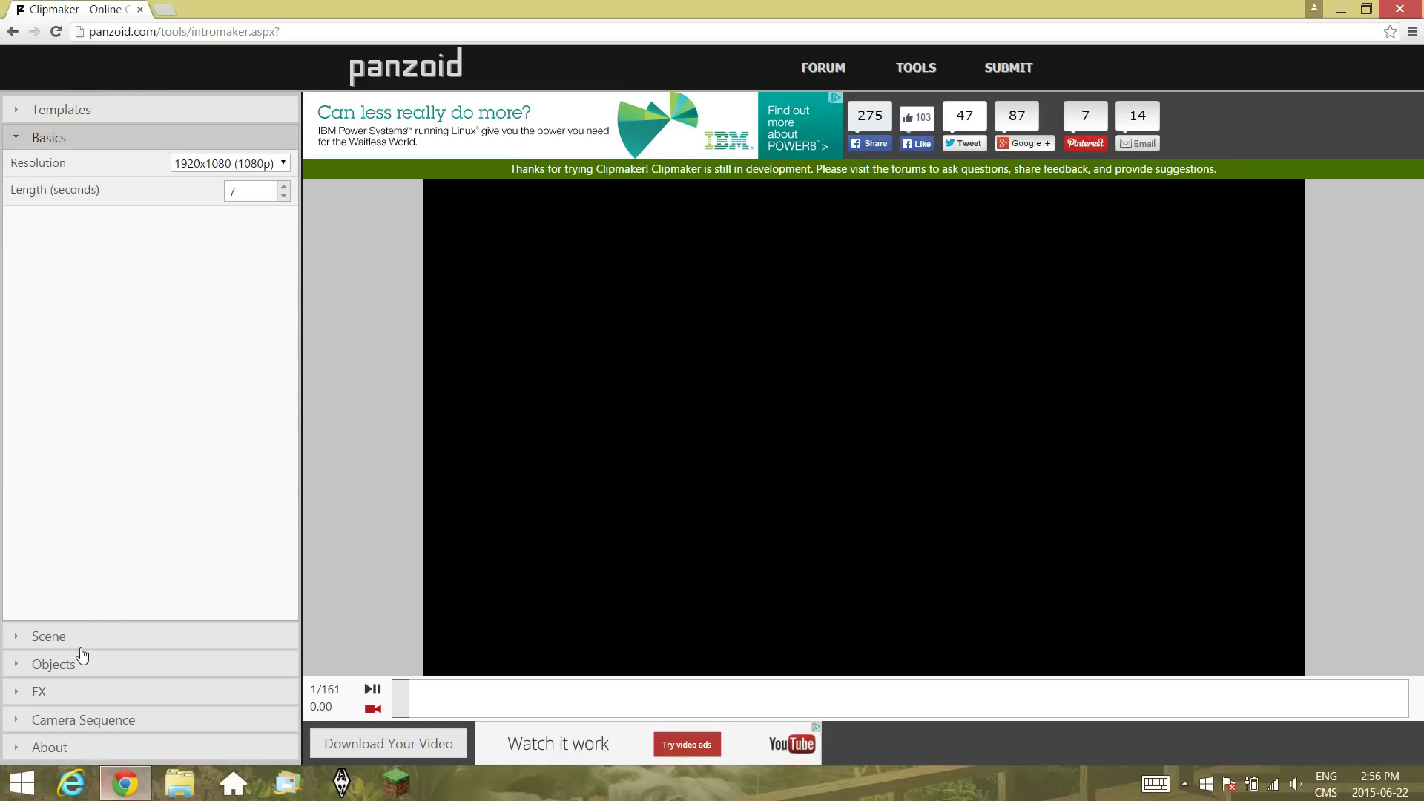
click(153, 644)
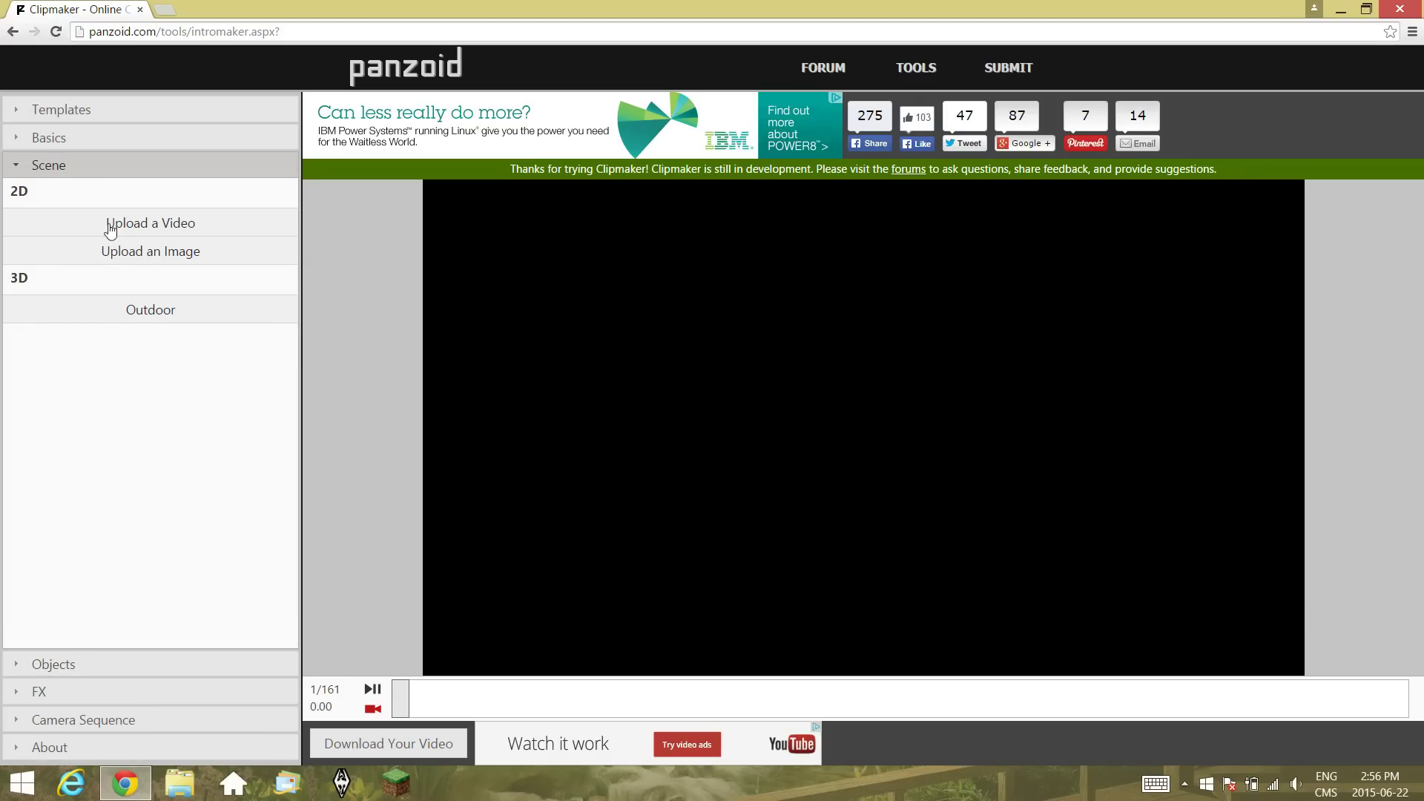
Add a 3D text object to the empty project and make it read "CARDBOARD PENGUIN".
click(93, 670)
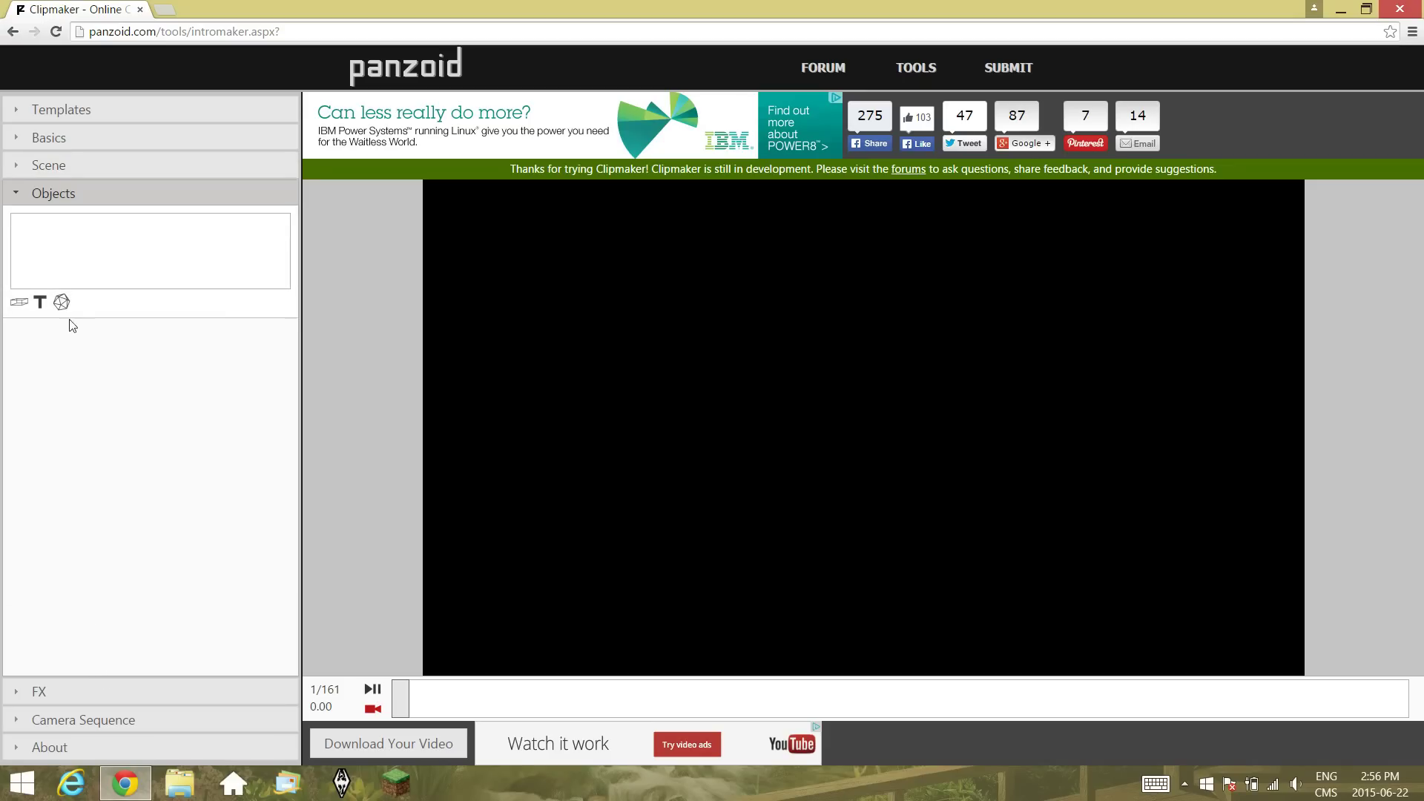
click(40, 303)
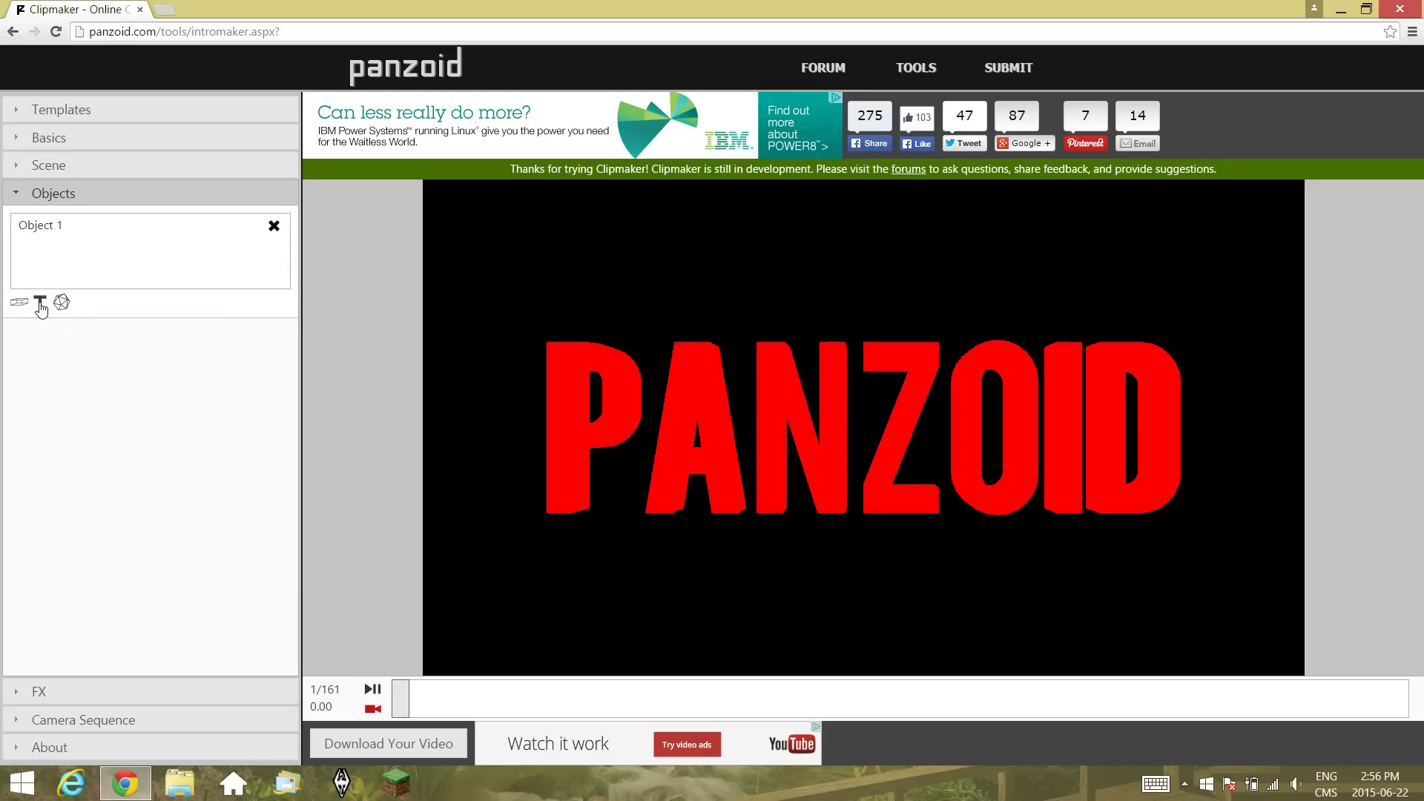
click(111, 225)
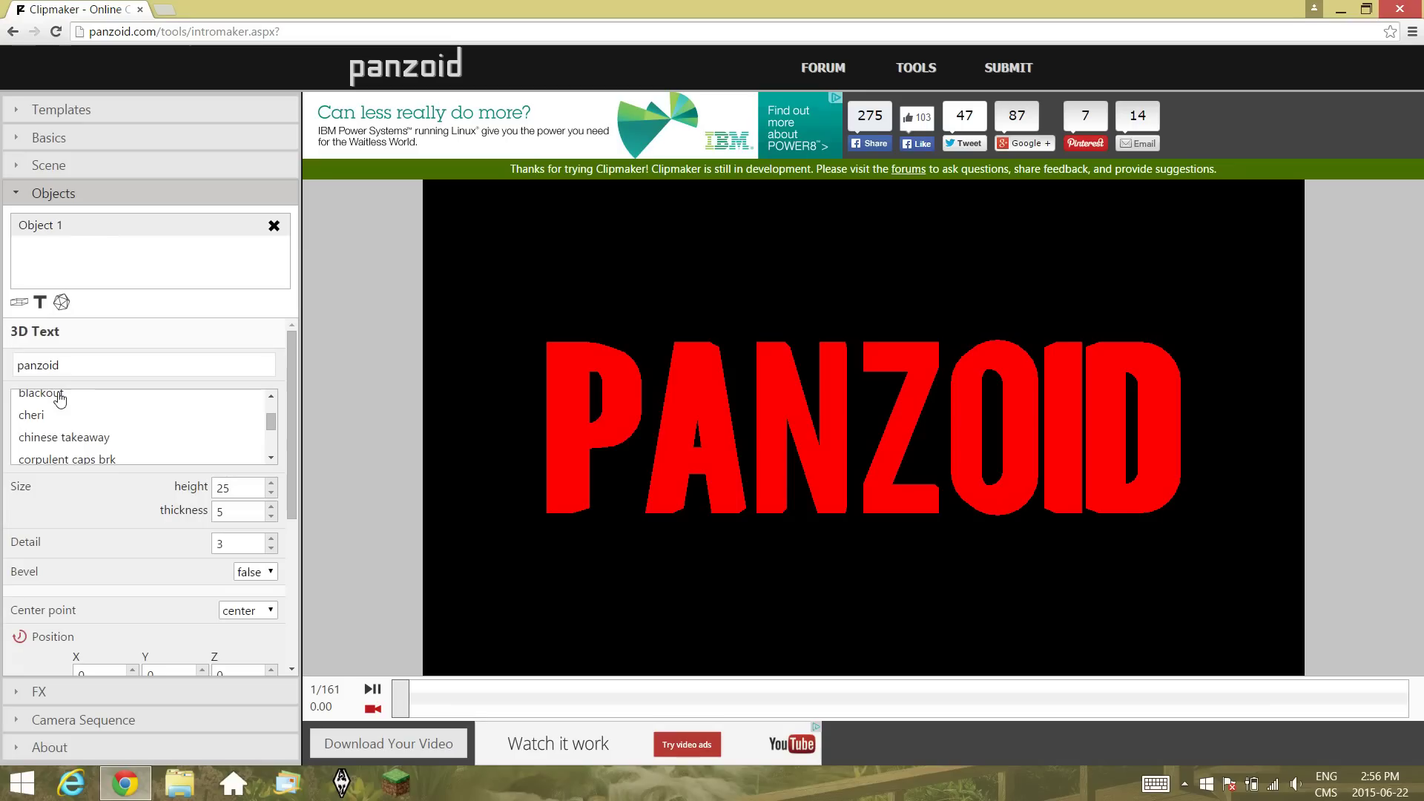
click(68, 366)
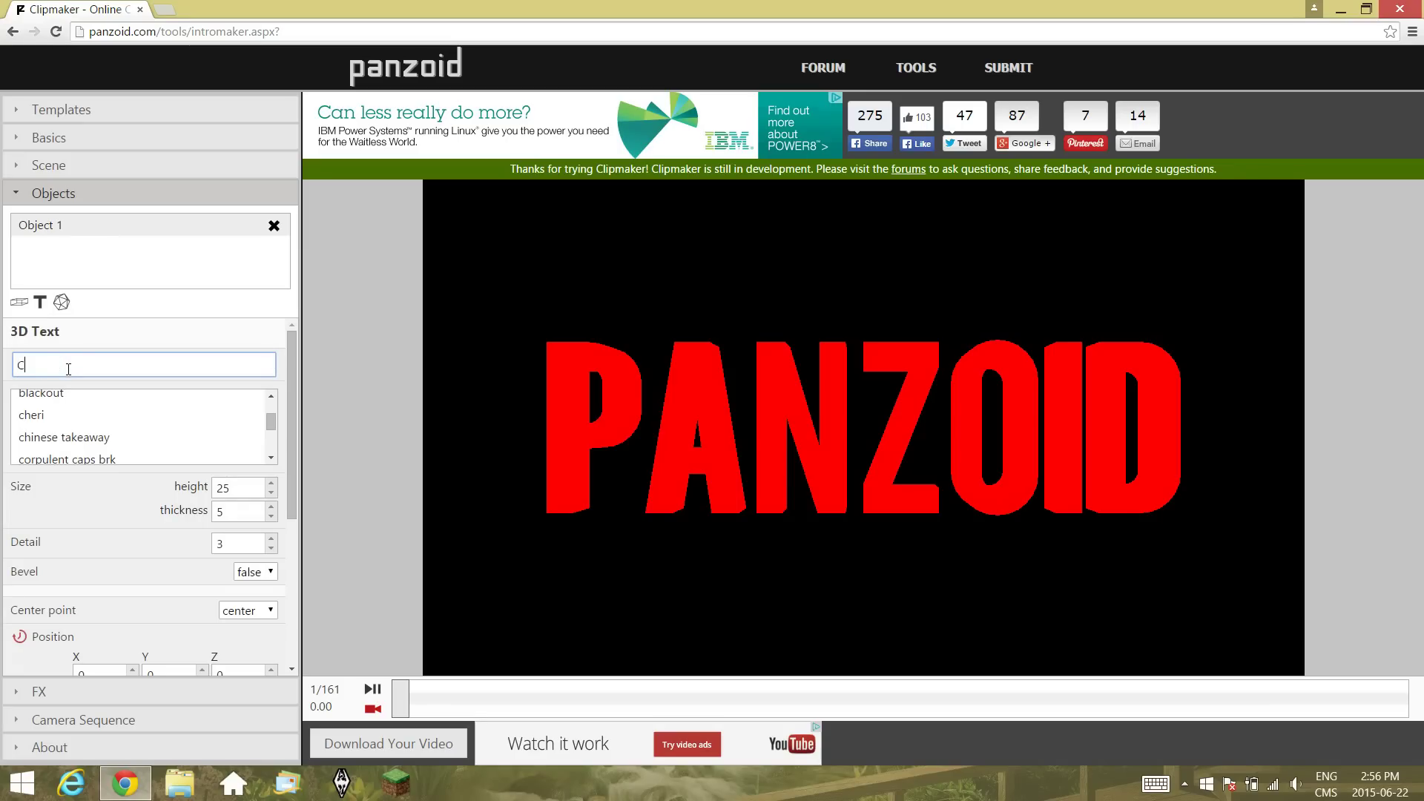
text(CARDBOARD PENGUIN)
click(651, 546)
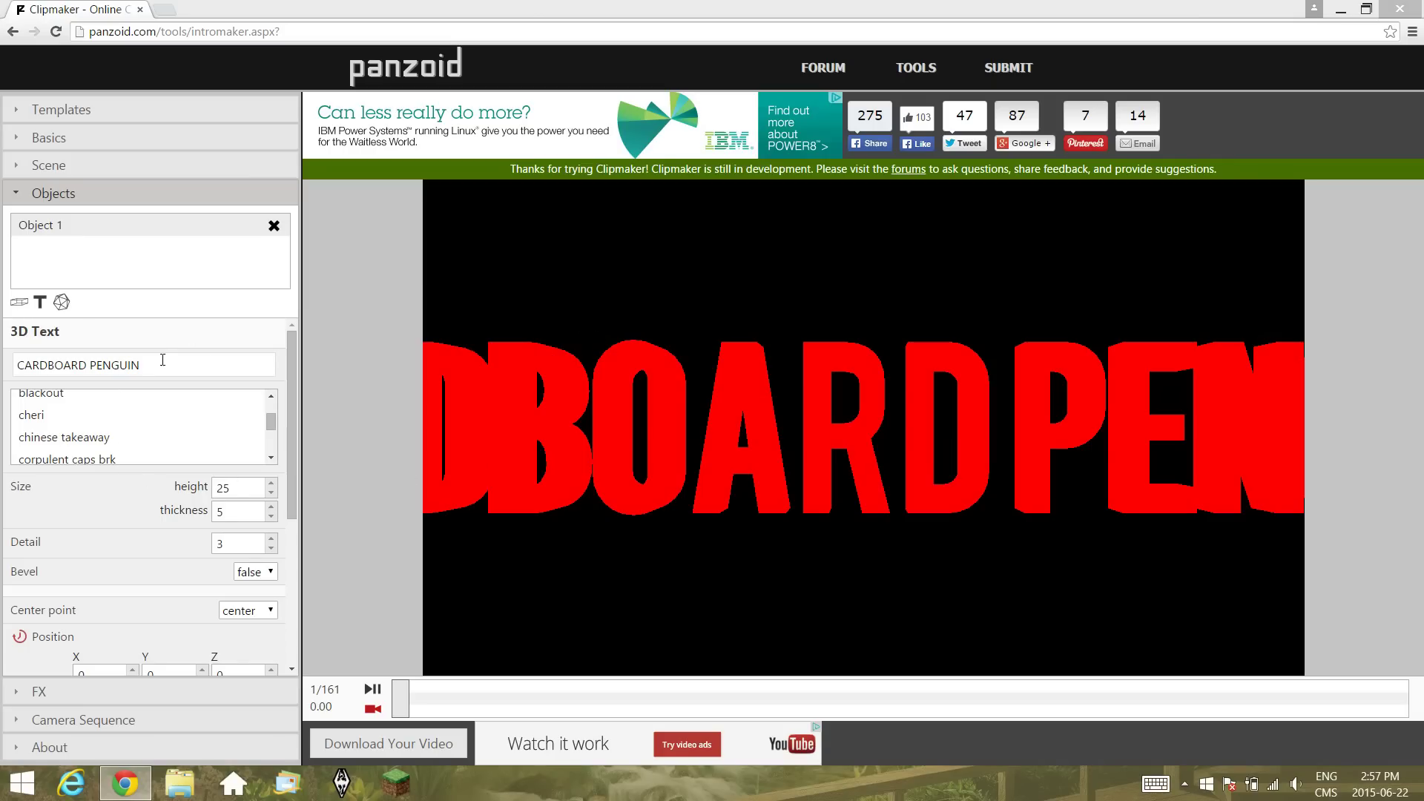
Change the 3D text's color to the blue #0b60a1.
drag(292, 464, 278, 668)
click(268, 657)
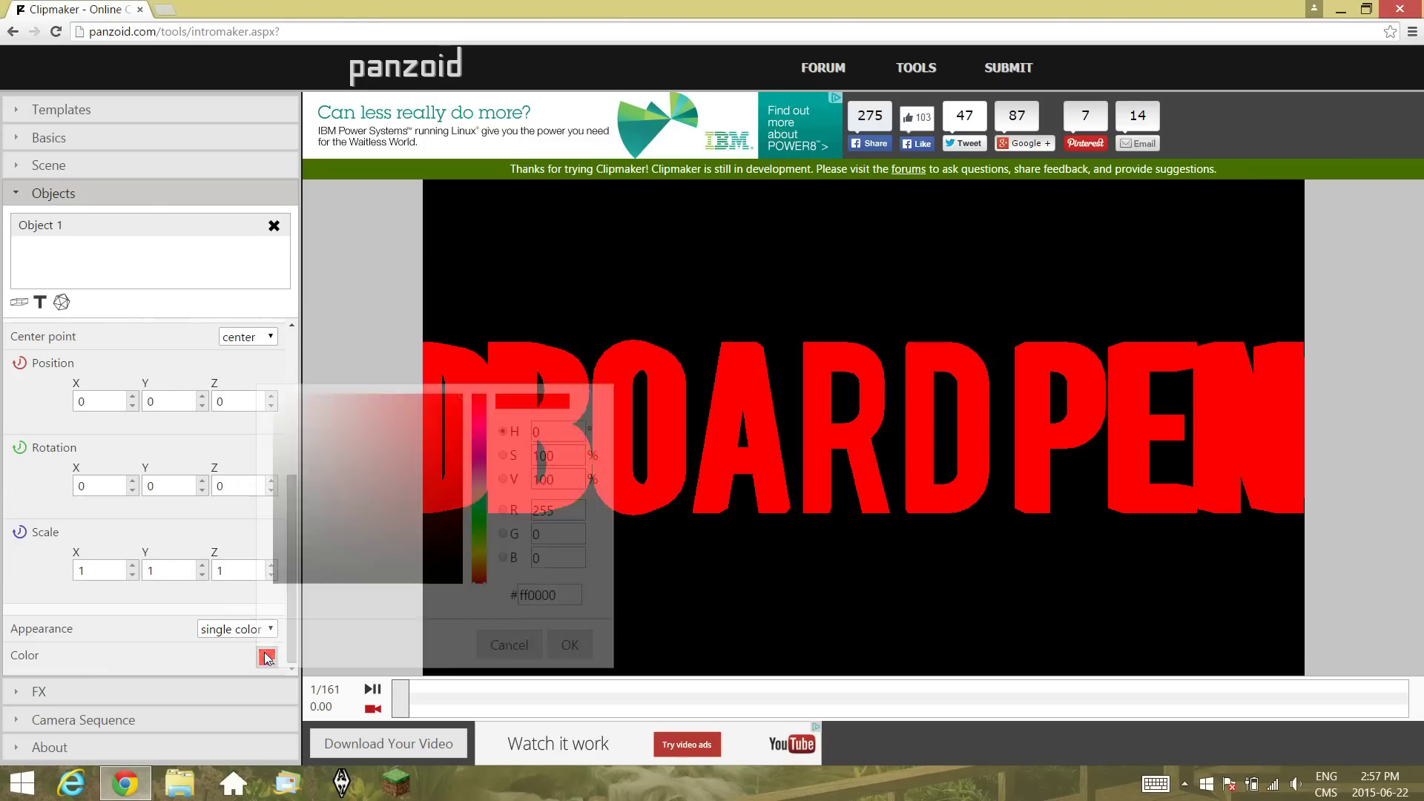
click(477, 476)
click(449, 464)
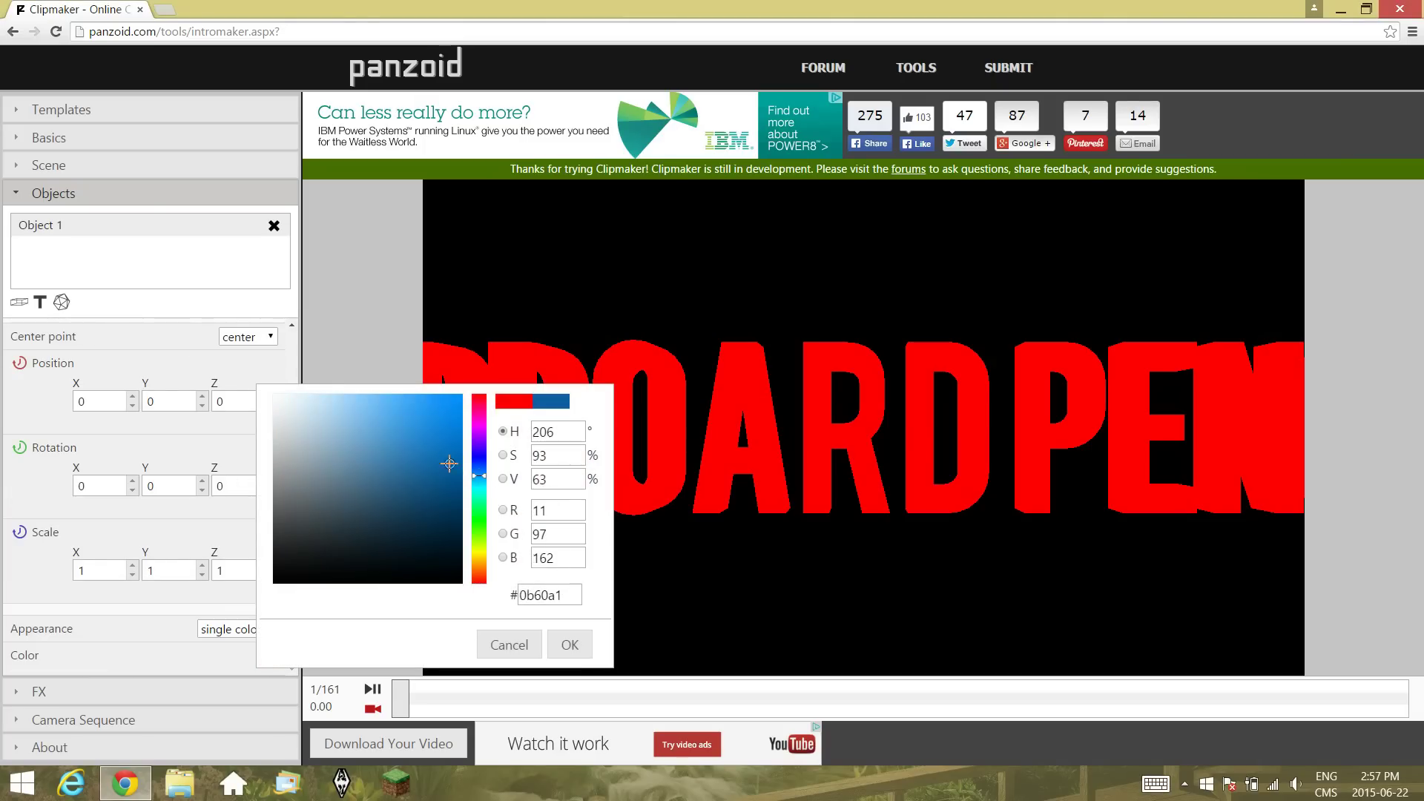
click(570, 646)
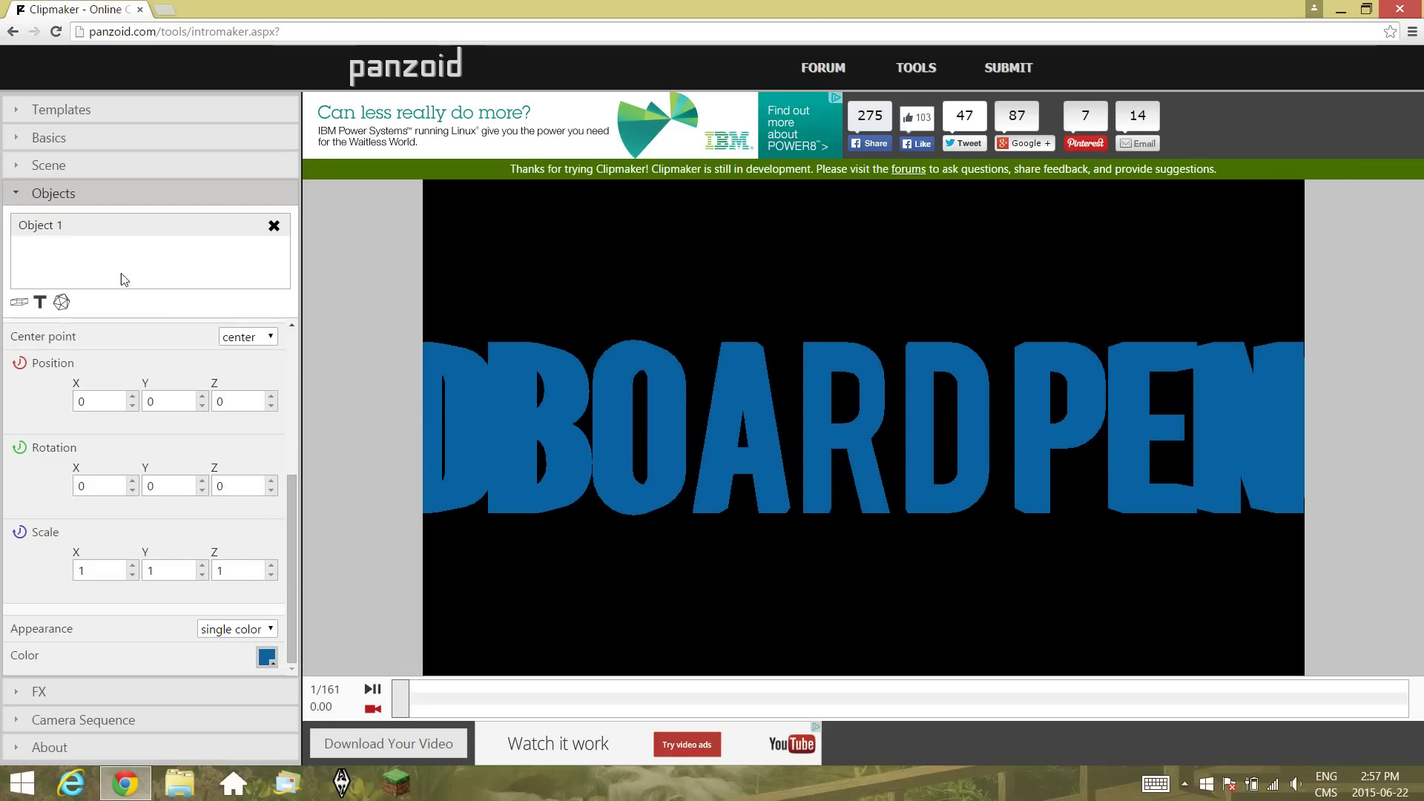
Replace the 3D text's wording with "THANKS FOR WATCHING".
click(108, 226)
click(108, 226)
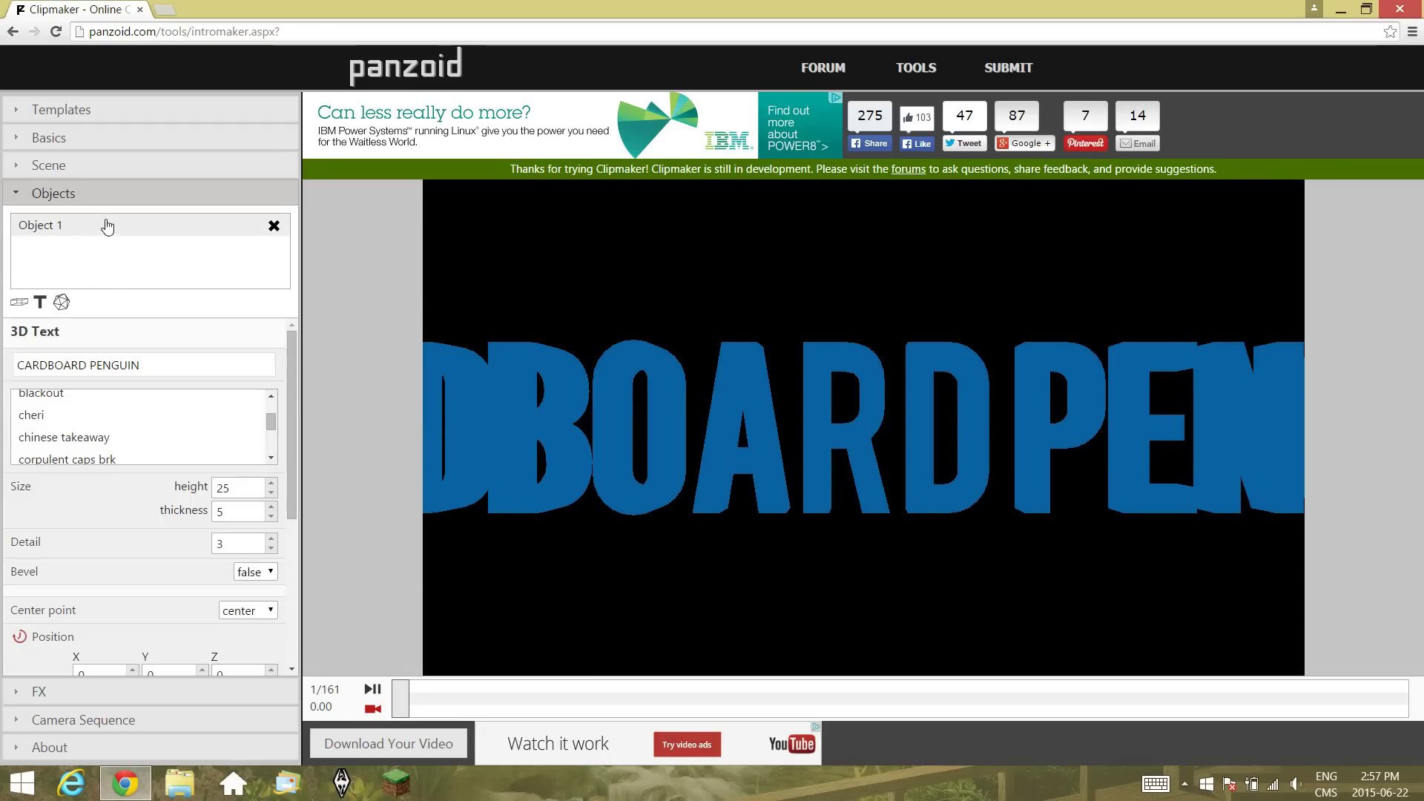
click(138, 357)
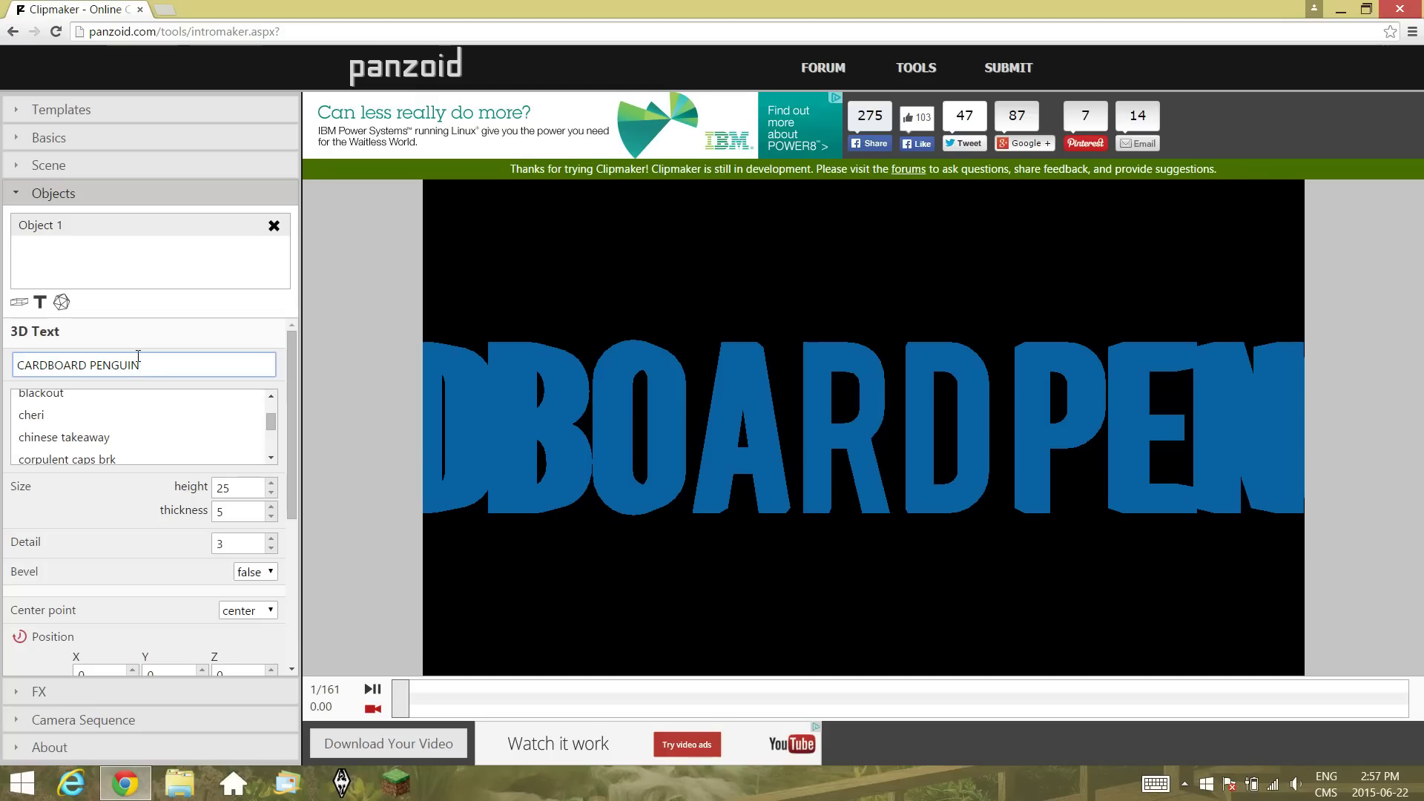
key(BackSpace)
key(BackSpace)
key(BackSpace)
key(BackSpace)
key(BackSpace)
key(BackSpace)
key(BackSpace)
key(BackSpace)
key(BackSpace)
key(BackSpace)
key(BackSpace)
key(BackSpace)
key(BackSpace)
key(BackSpace)
key(BackSpace)
text(THANKS FOR WATCHING)
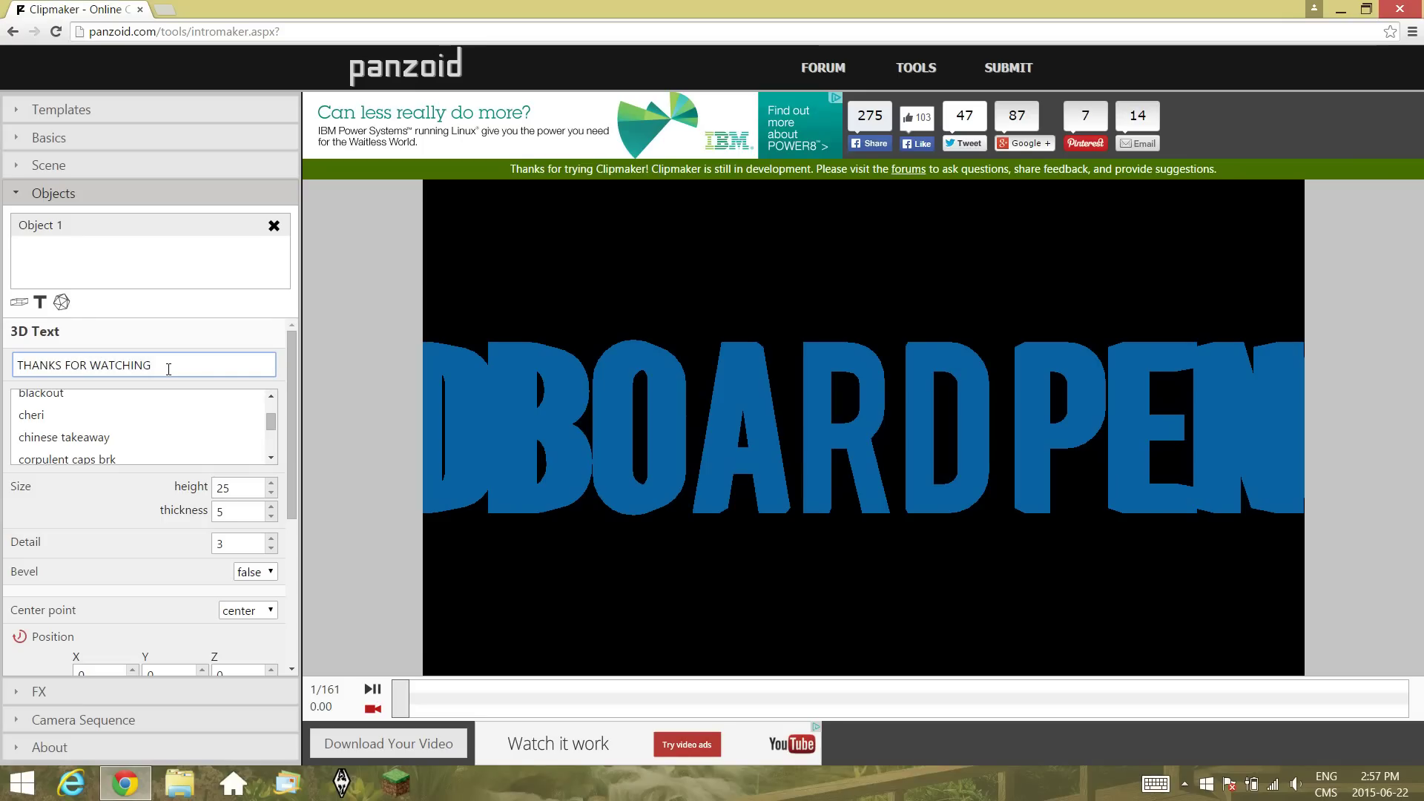
click(192, 344)
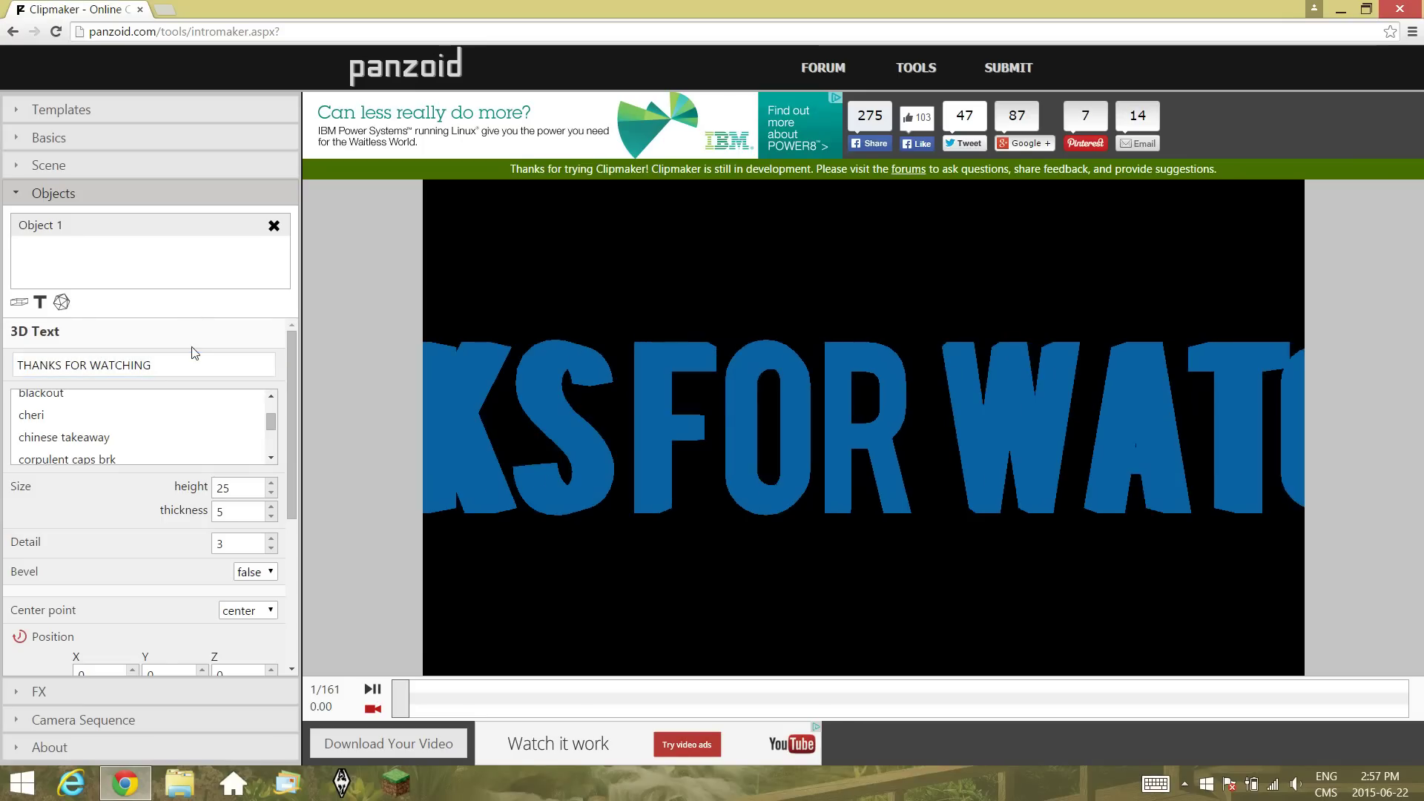
Set the 3D text's center point to bottom.
scroll(285, 397, down, 4)
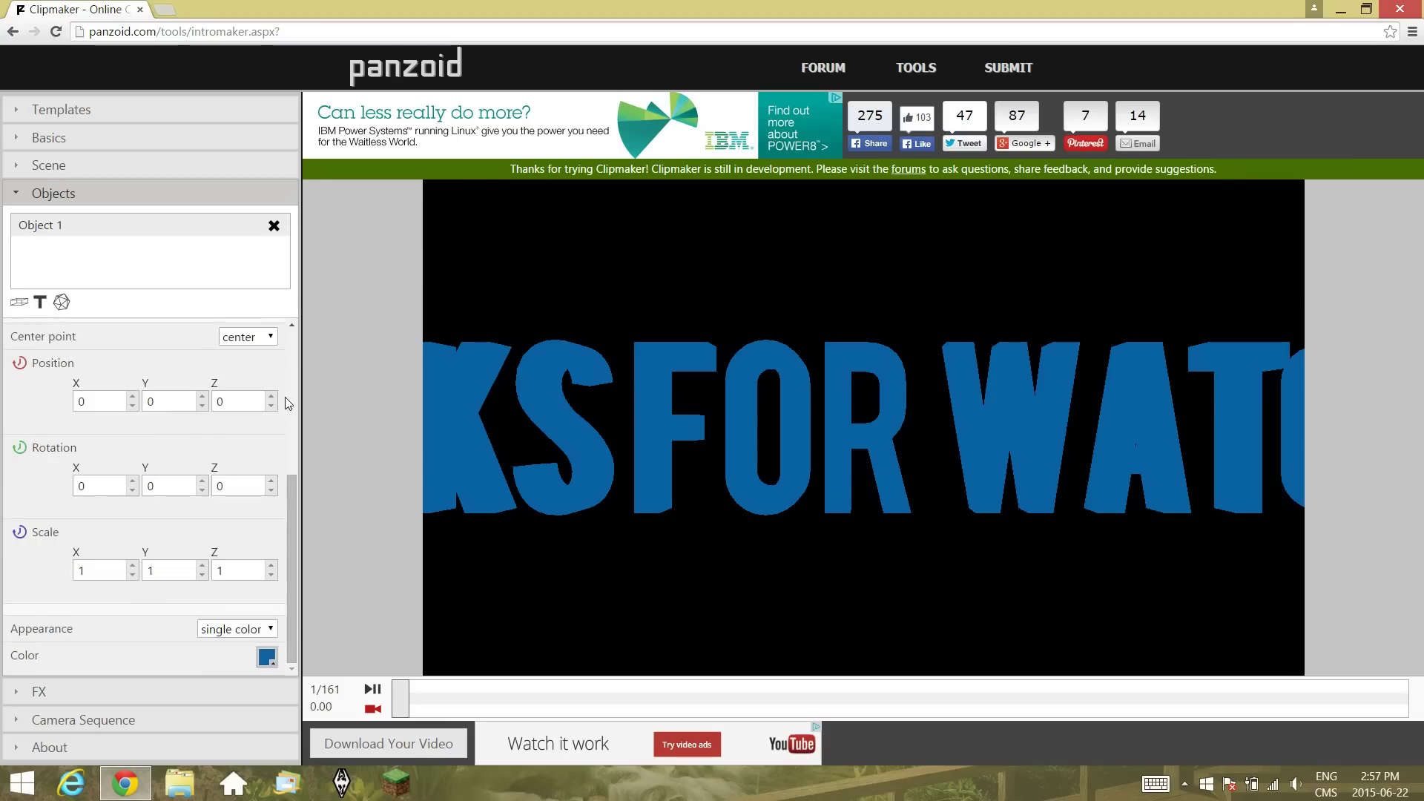
scroll(279, 515, up, 2)
click(259, 483)
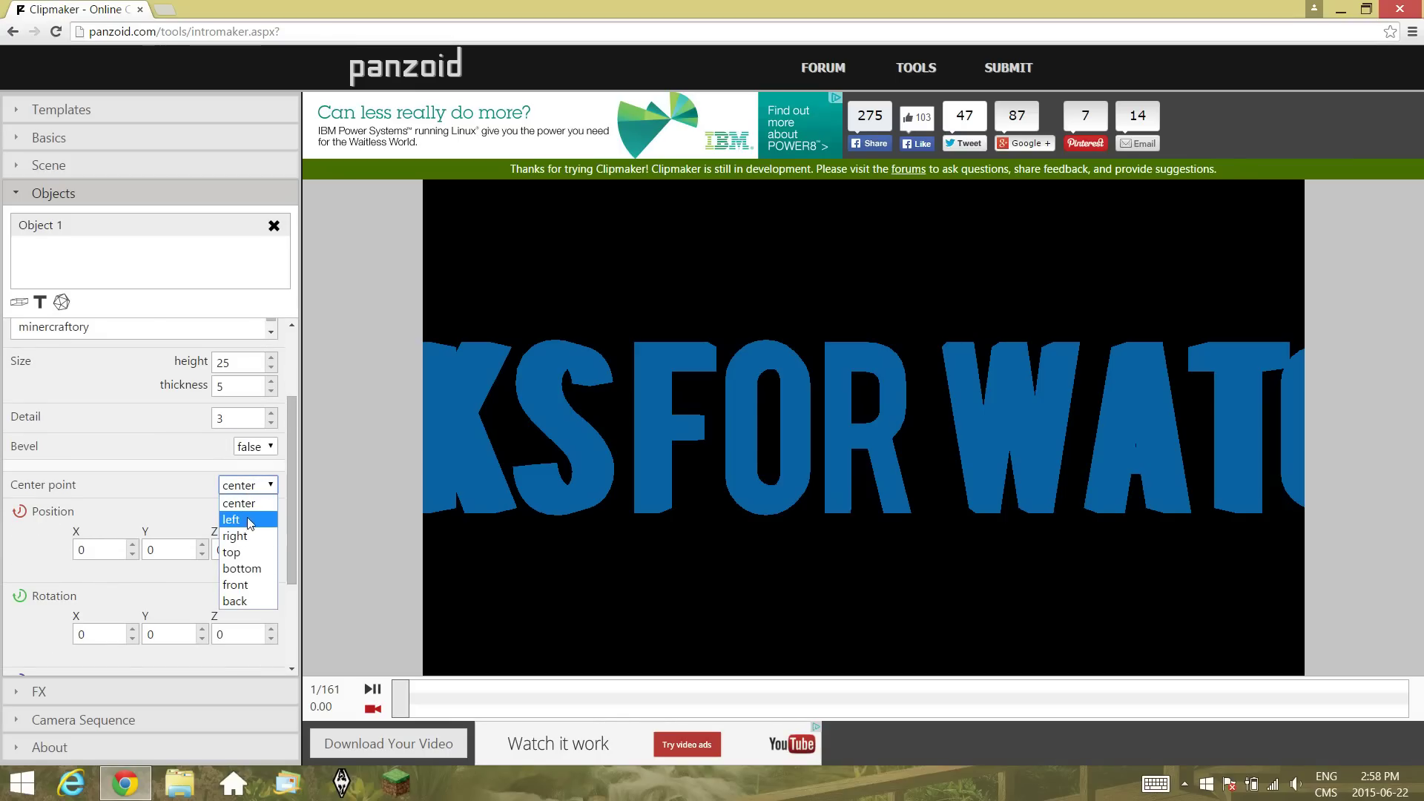
click(253, 569)
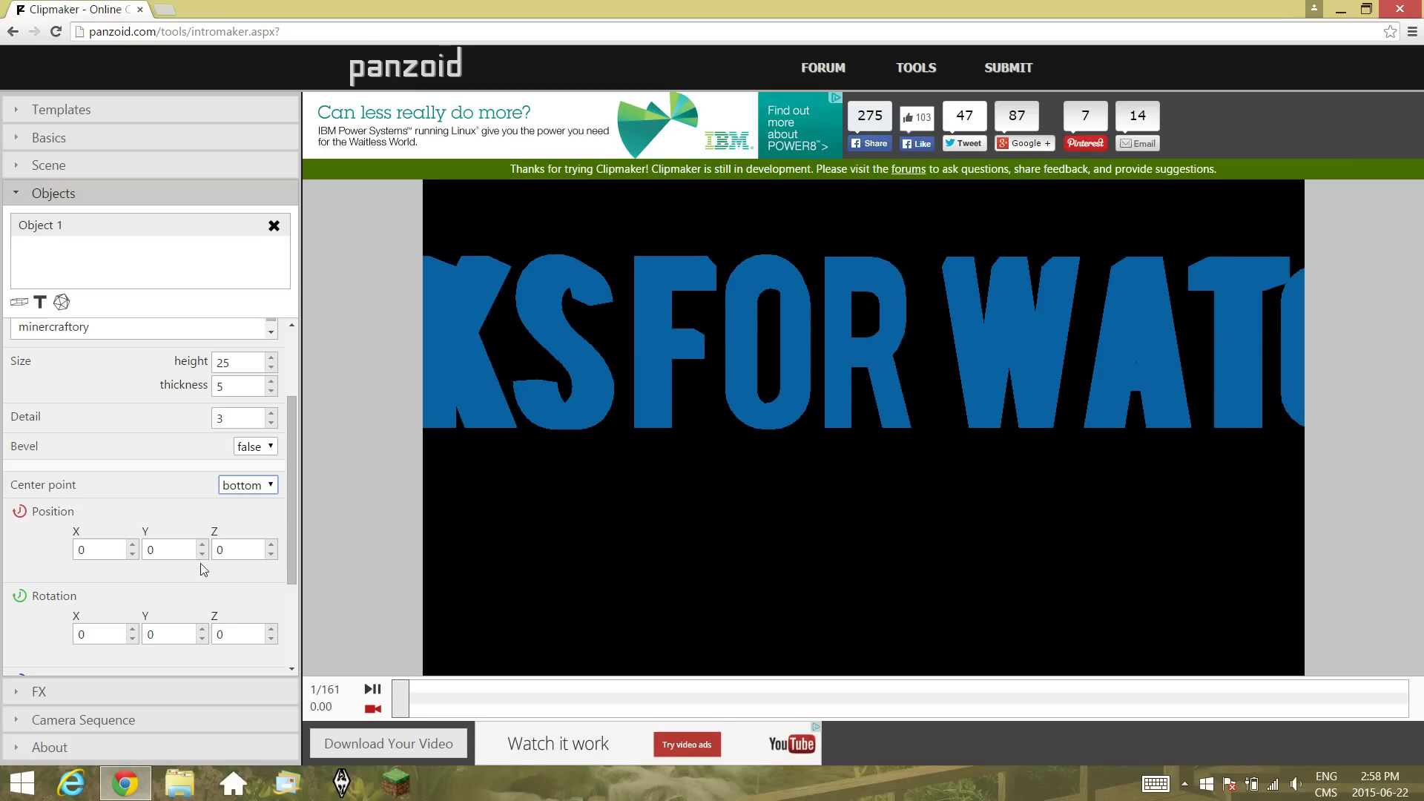
click(272, 487)
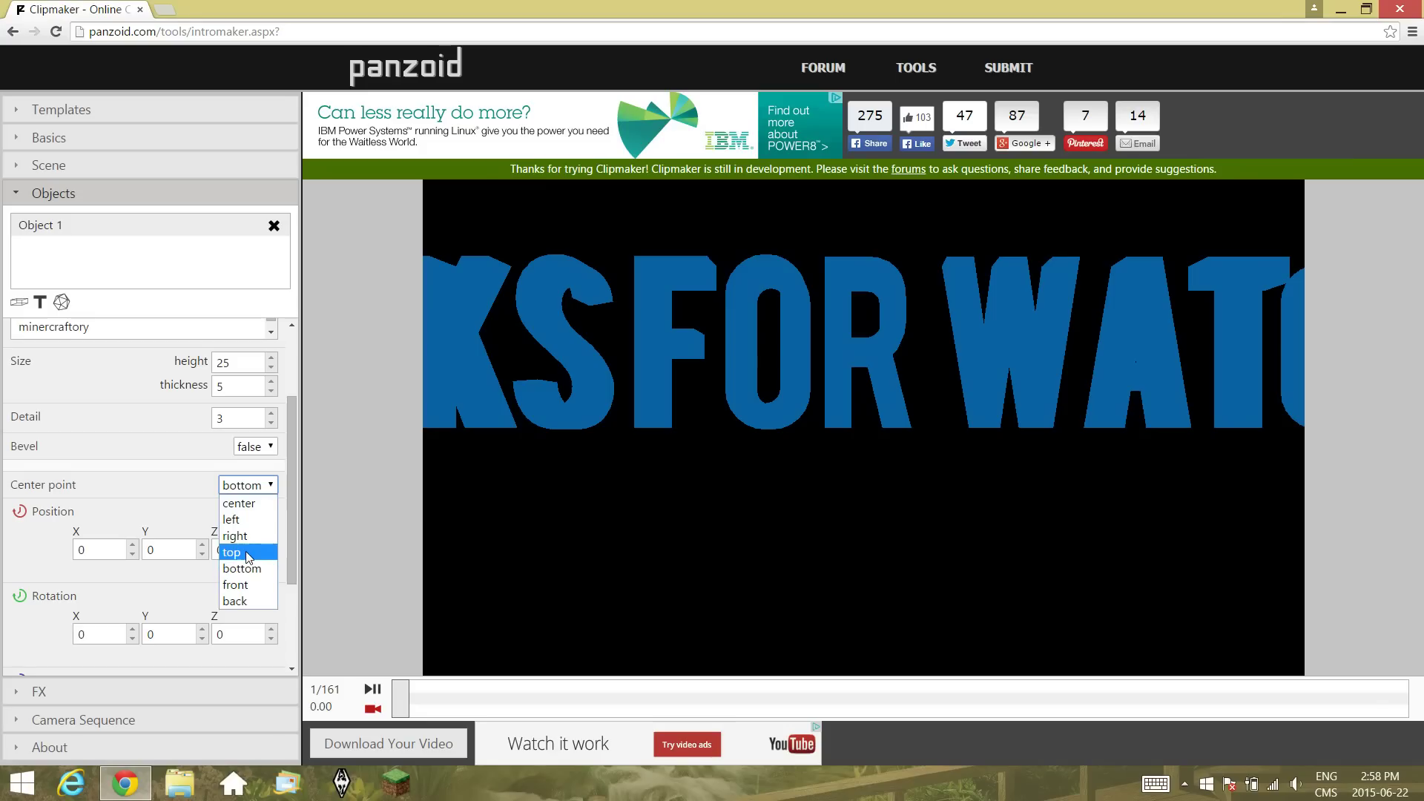
click(241, 482)
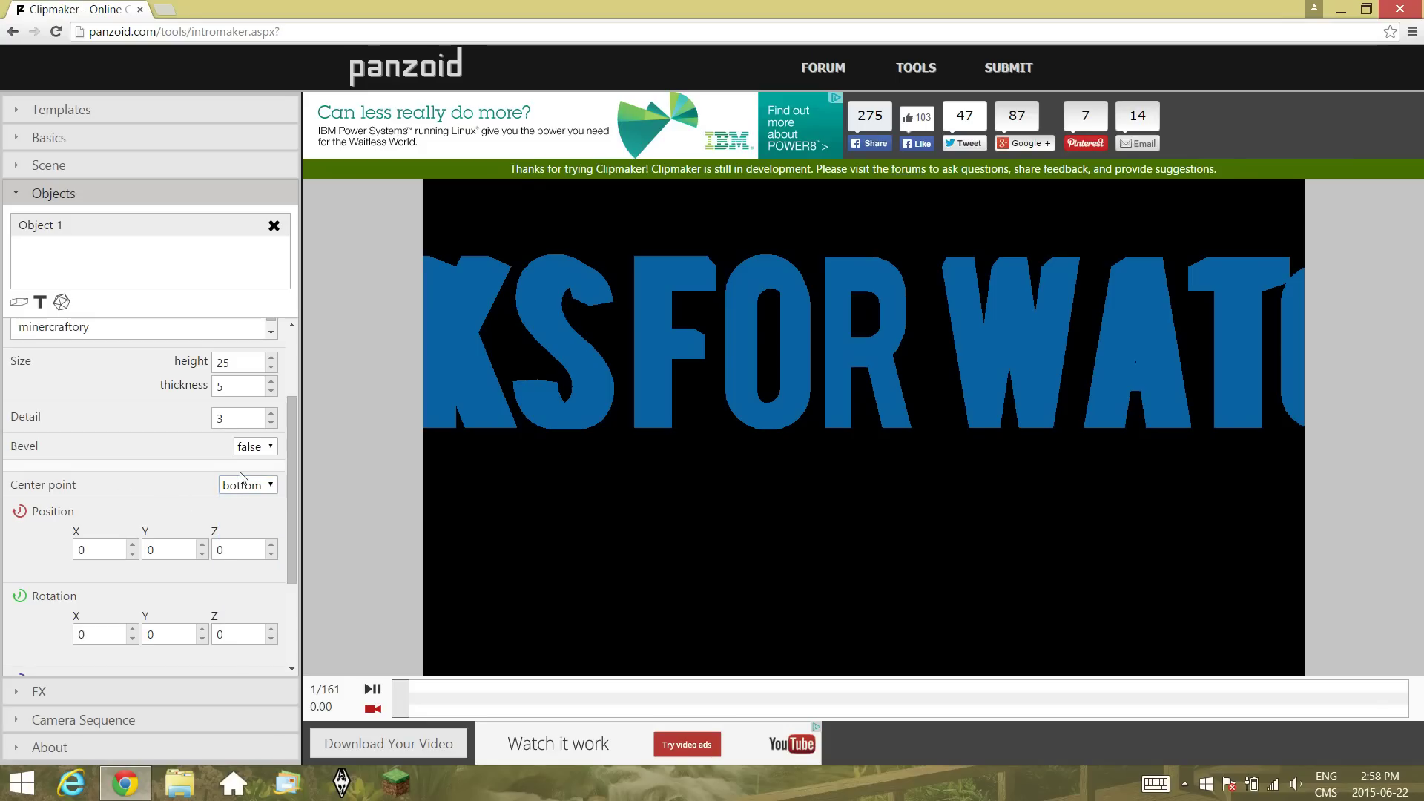
scroll(241, 479, up, 2)
scroll(244, 469, down, 4)
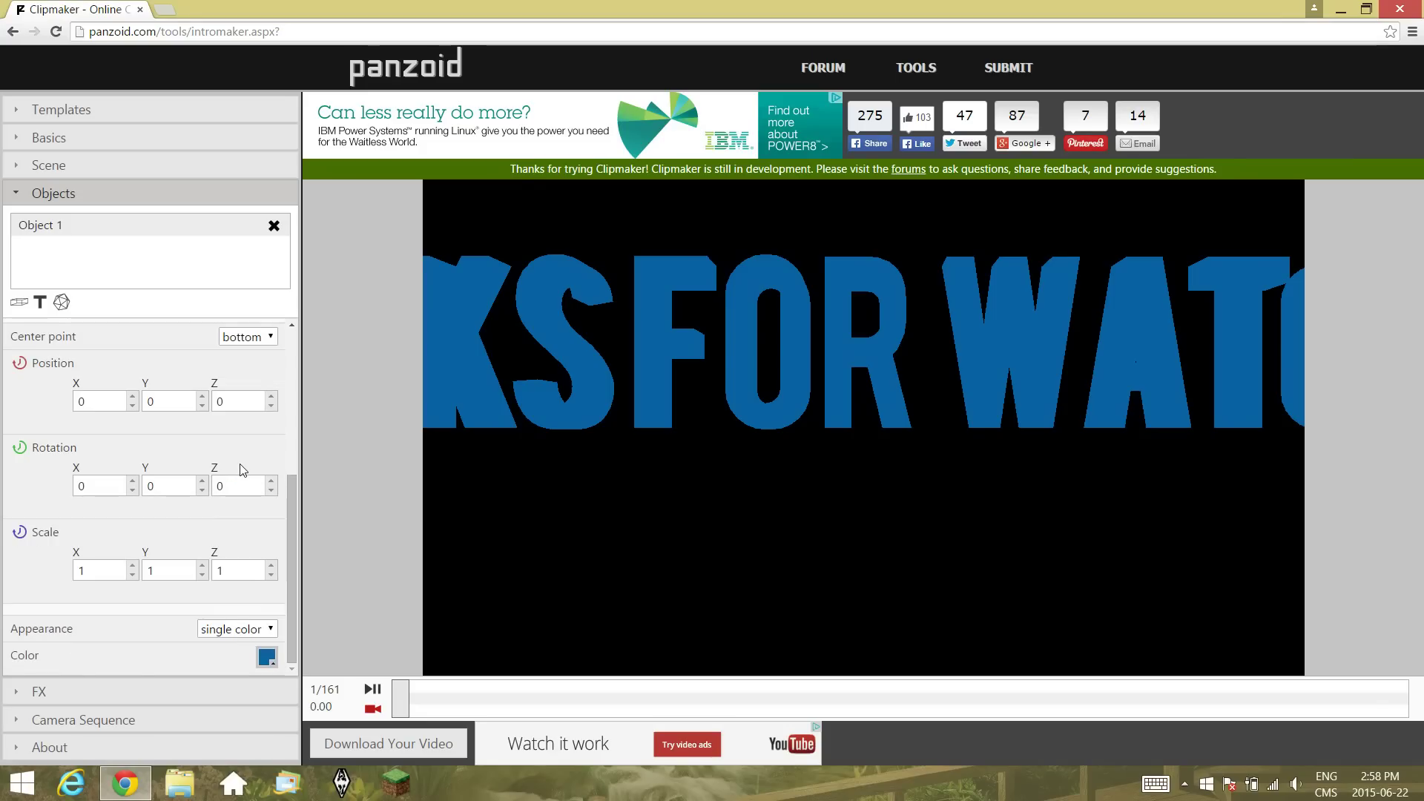
scroll(243, 469, up, 4)
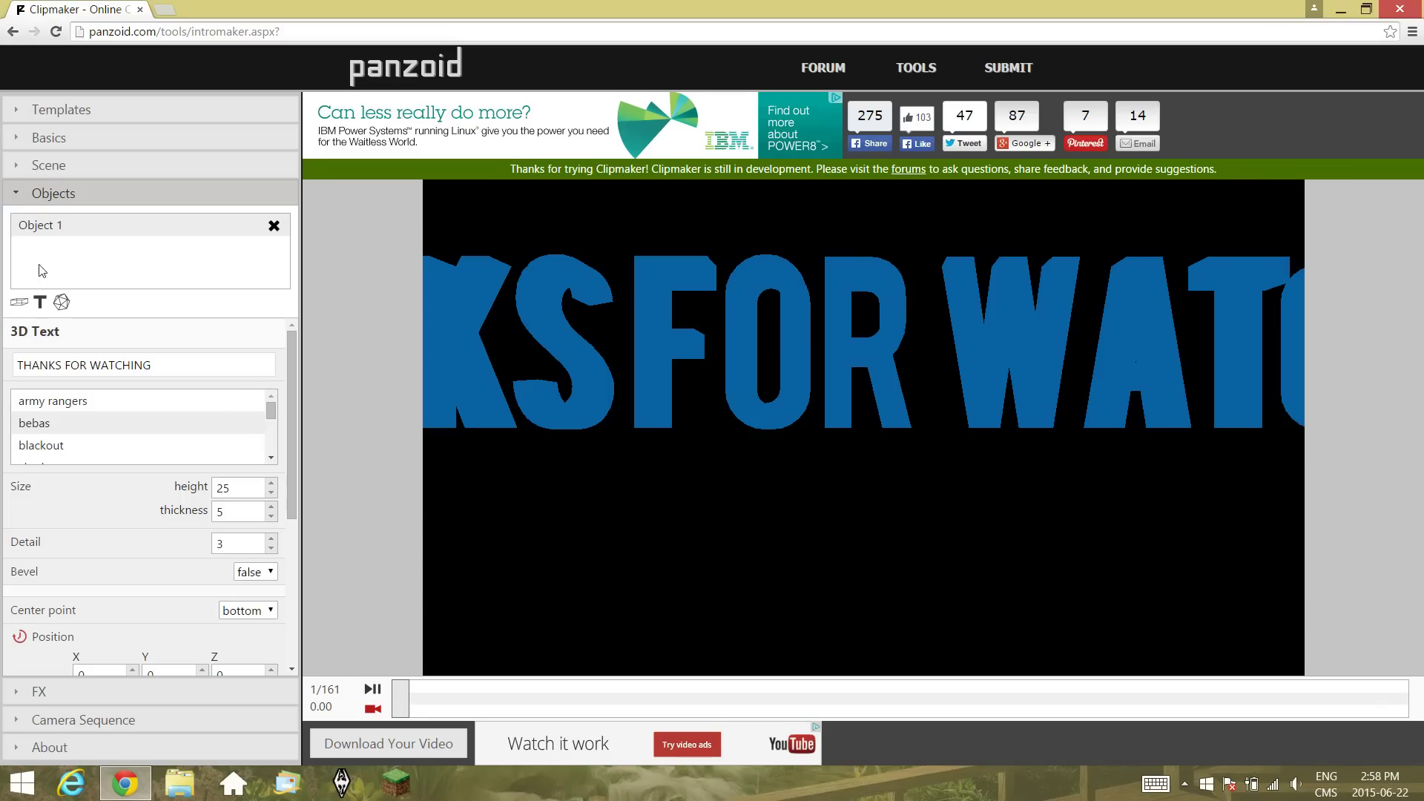
Add a second 3D text object and set its center point to top.
click(40, 304)
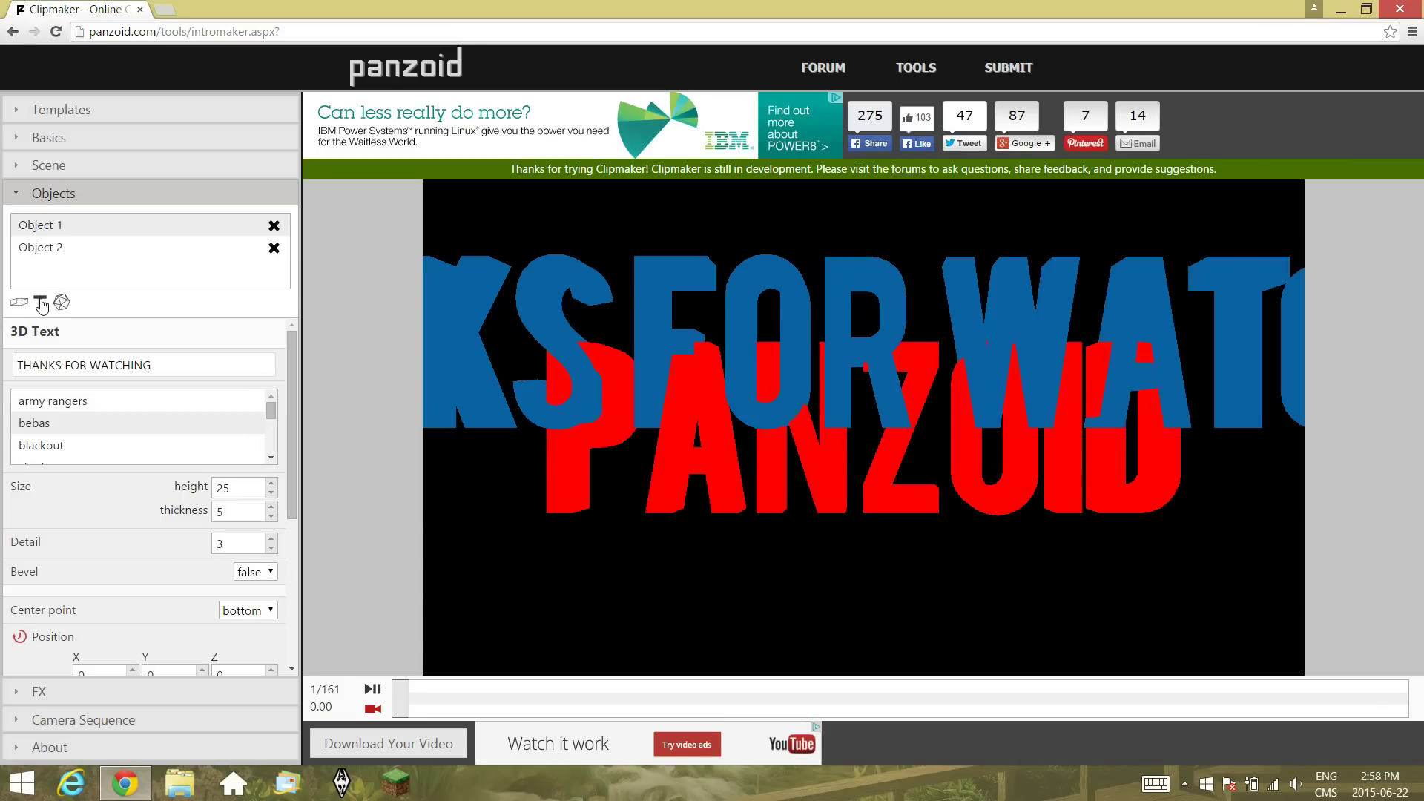
click(67, 256)
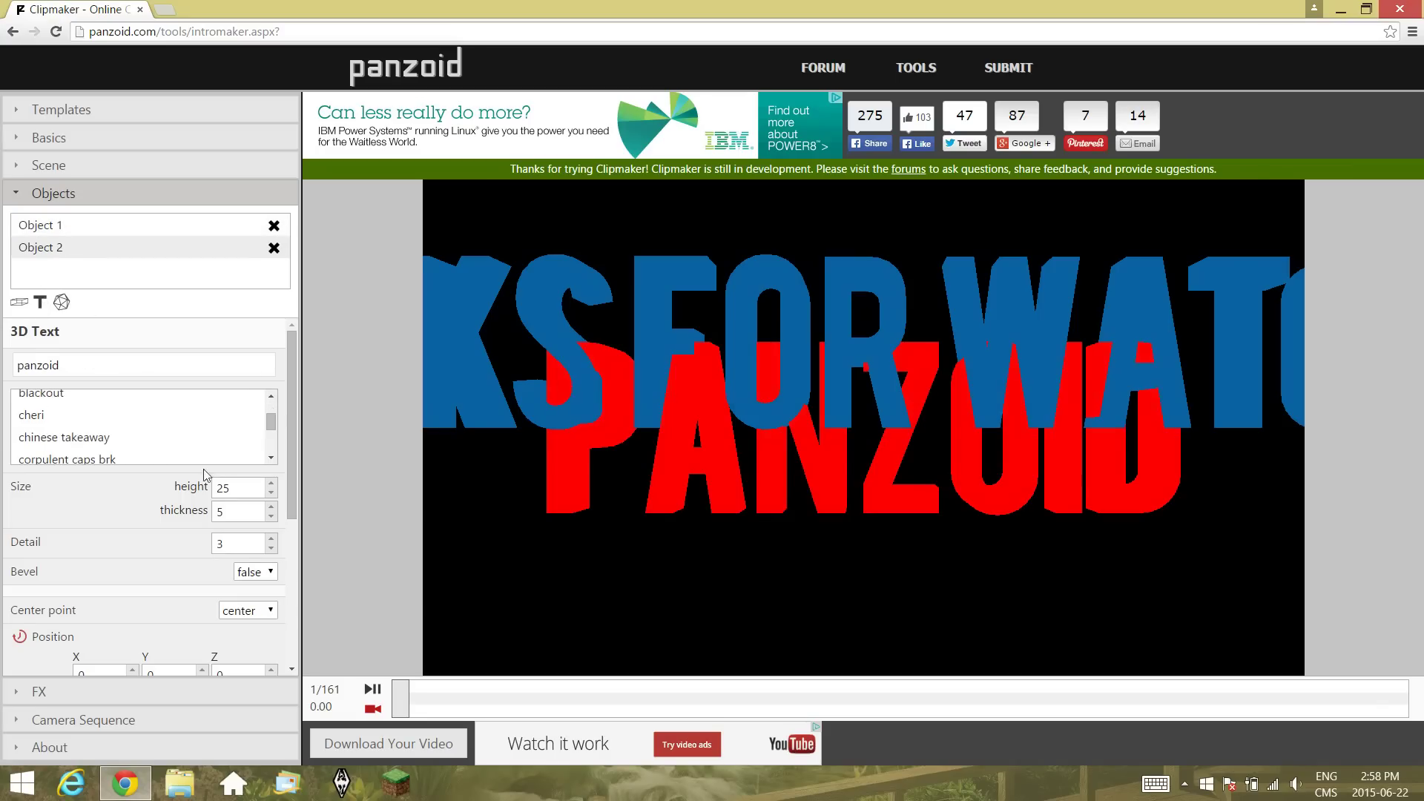
click(250, 616)
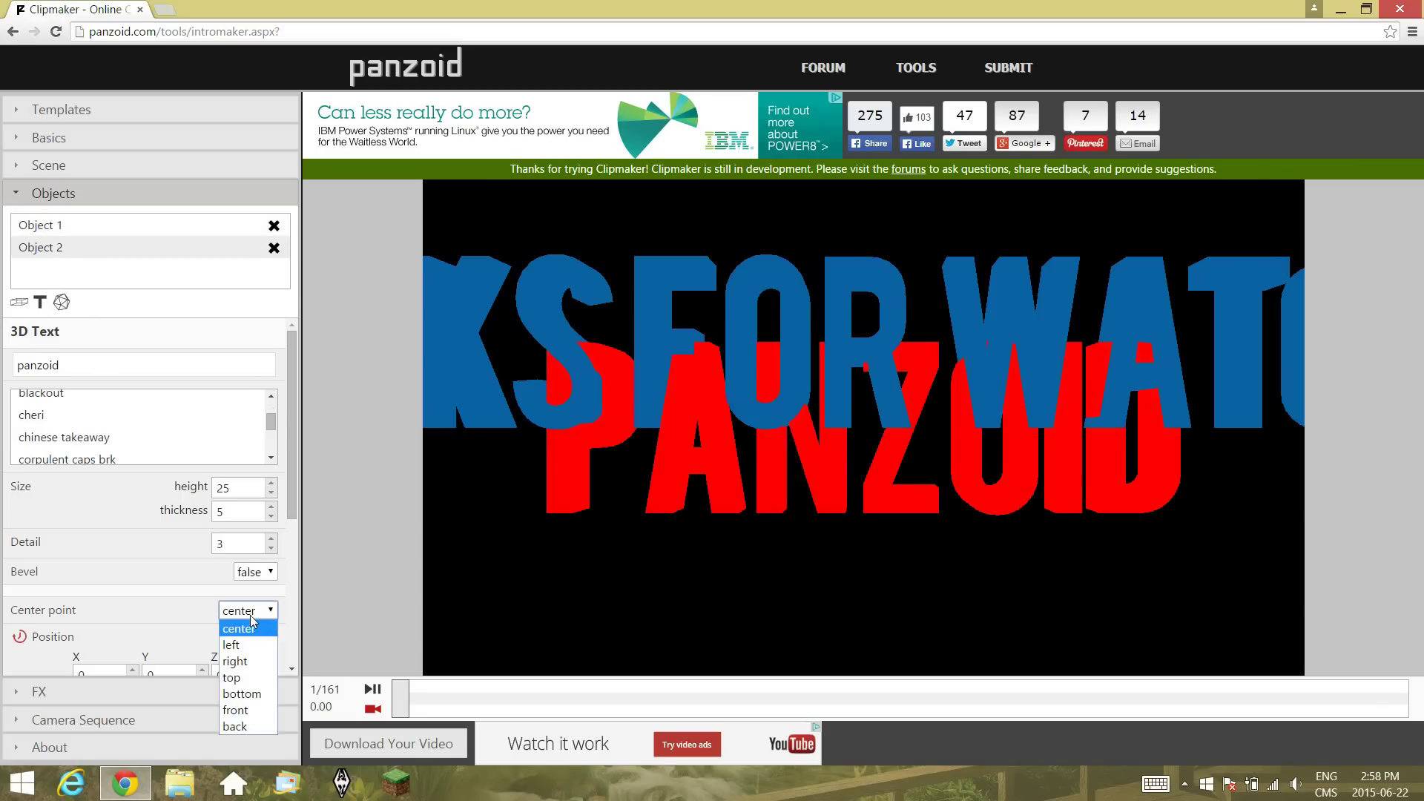
click(245, 678)
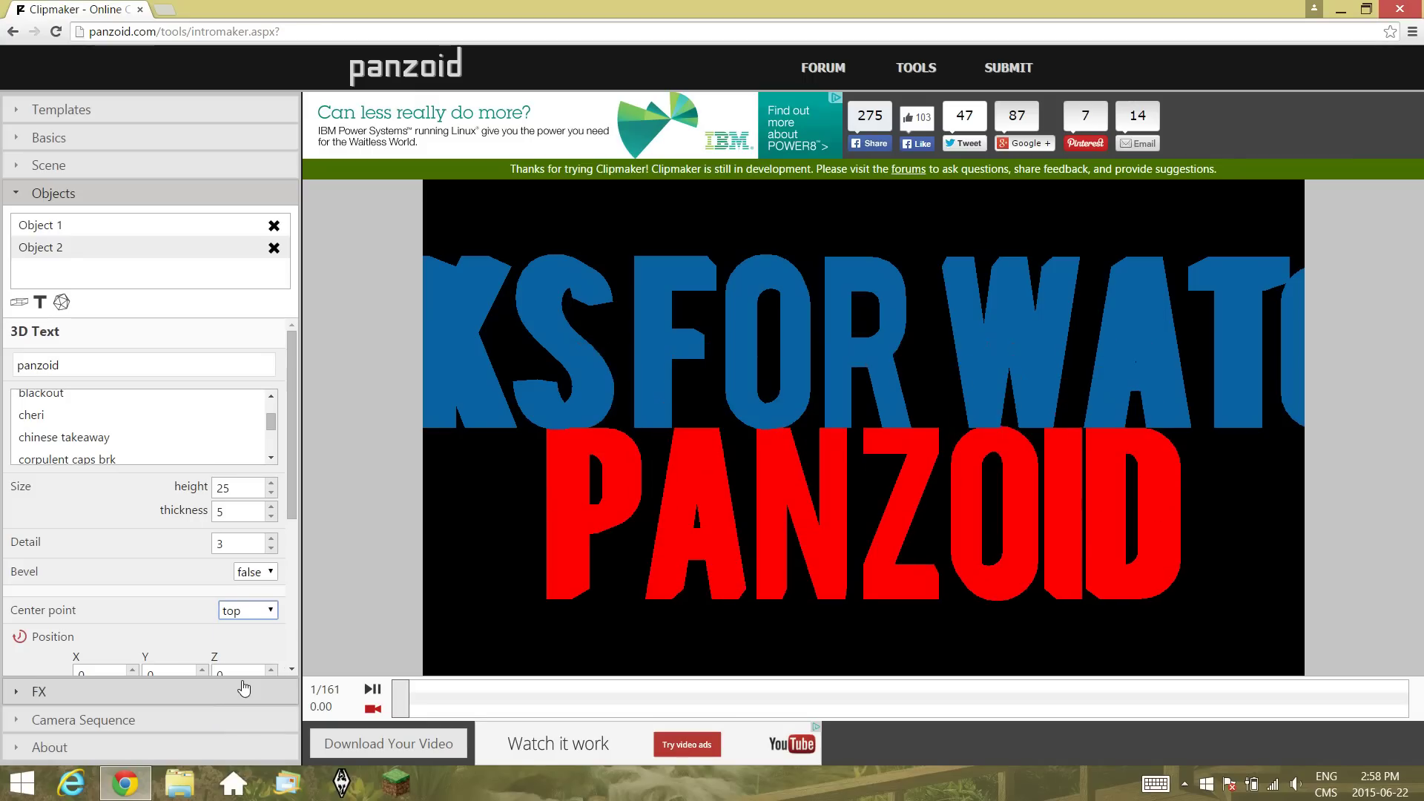
Replace the second 3D text's wording with "SUBSCRIBE".
click(89, 369)
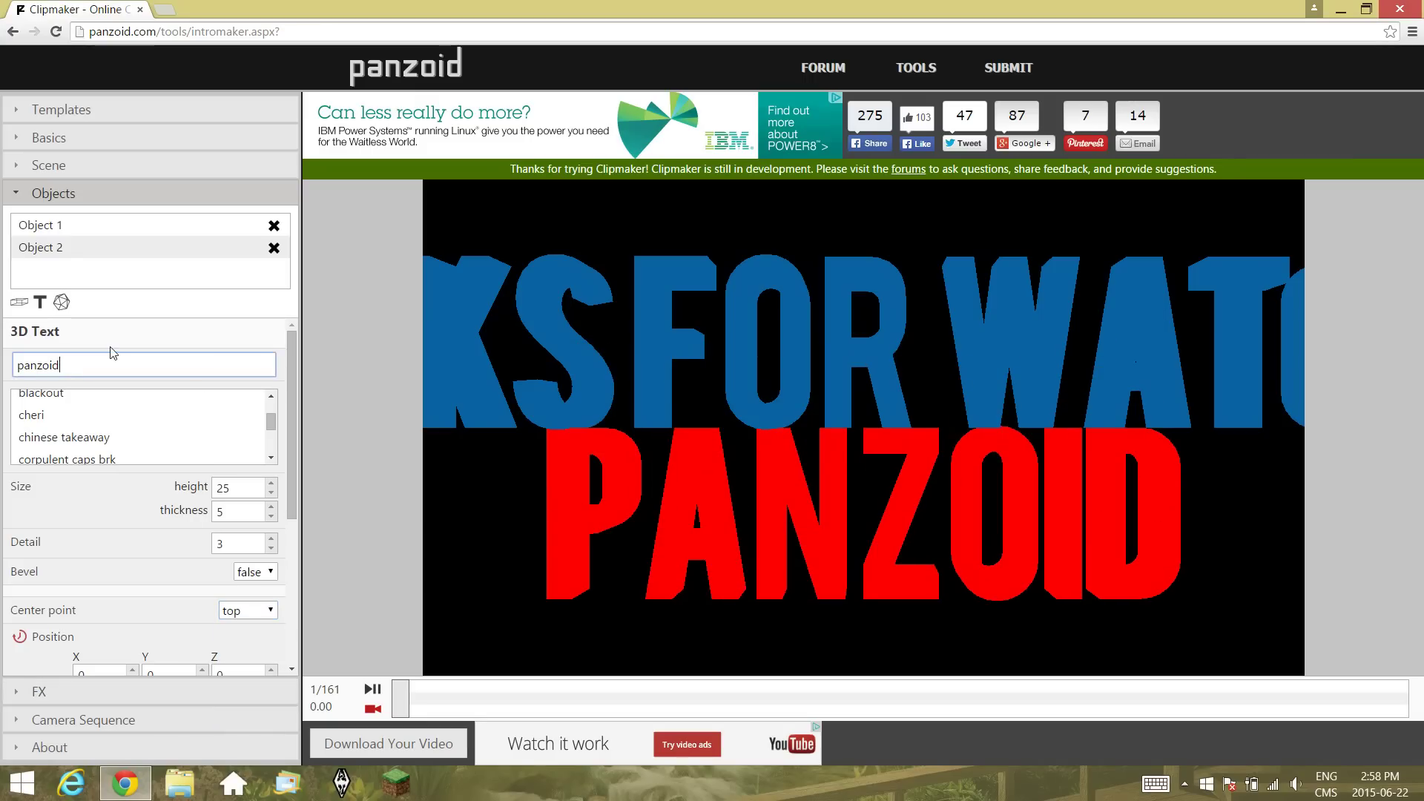
key(BackSpace)
key(BackSpace)
key(BackSpace)
click(158, 331)
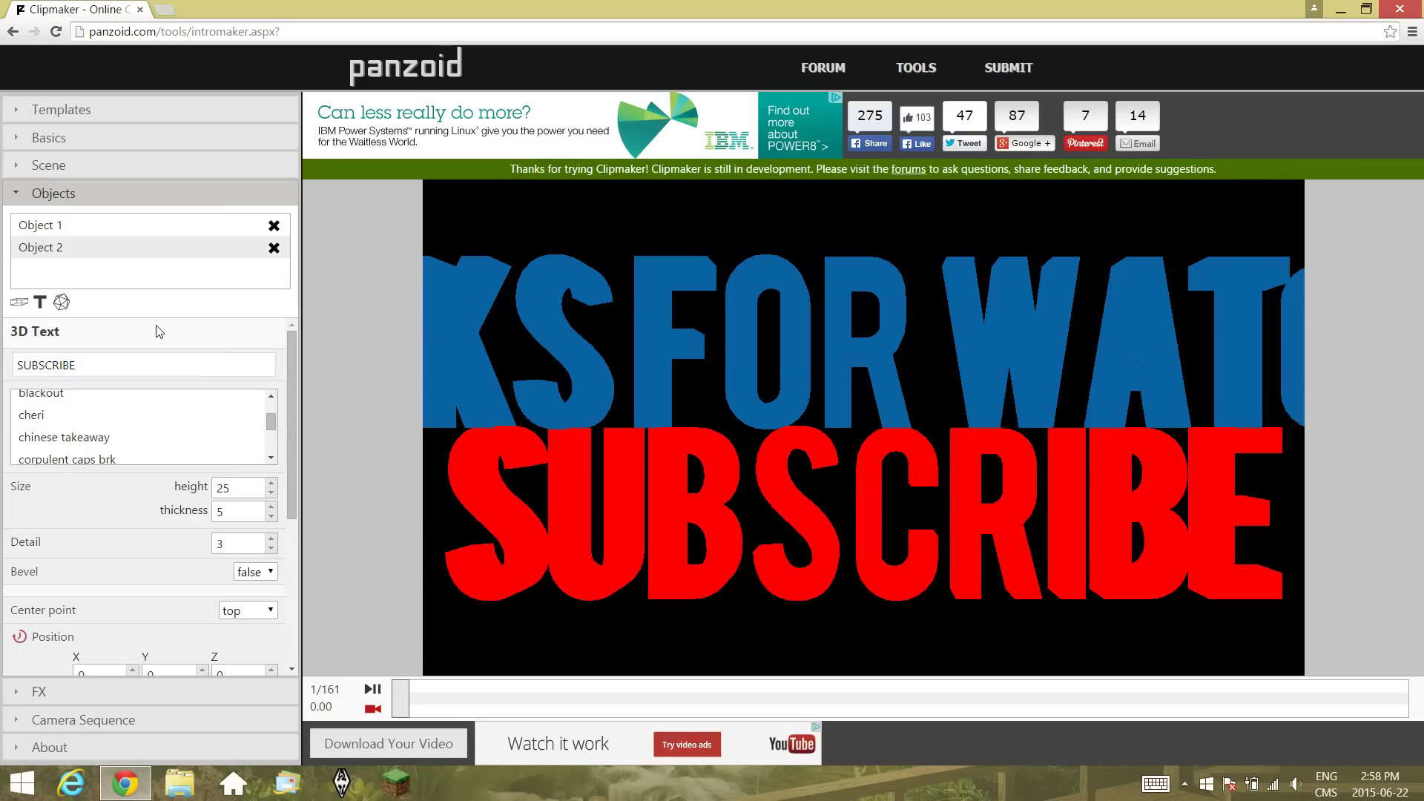